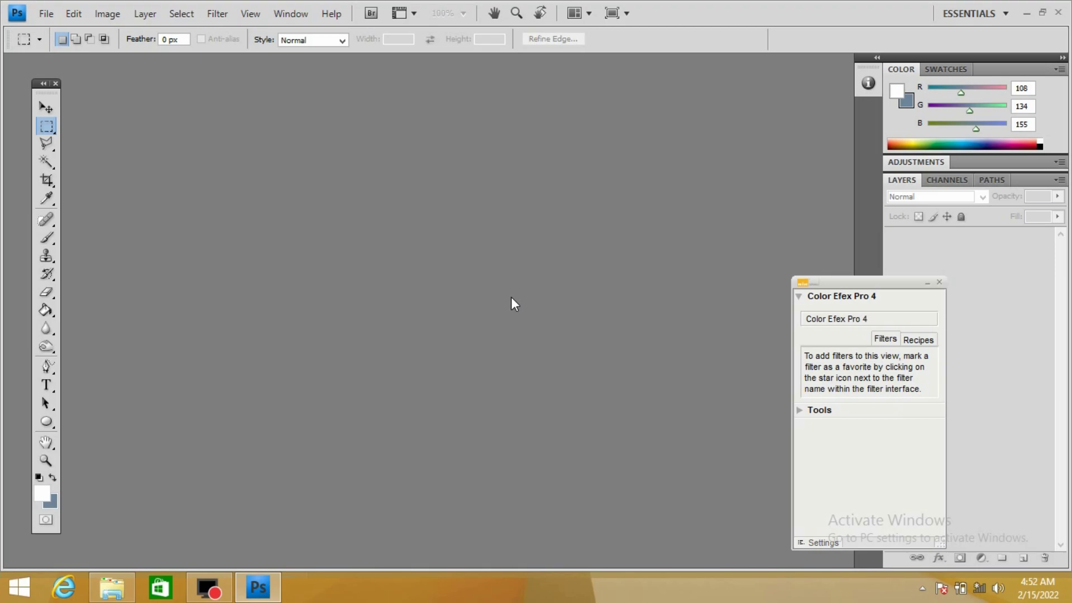
- Open the Latihan Render Layout PDF from the Documents folder
left_click(41, 10)
left_click(65, 47)
left_click(598, 63)
left_click(456, 191)
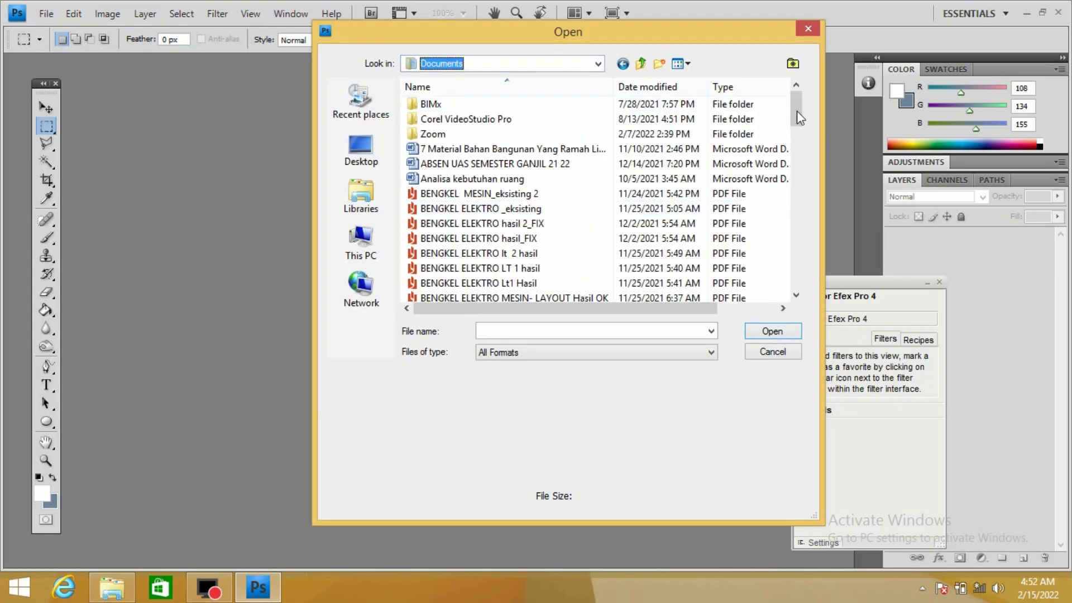
scroll(531, 193, "down", 4)
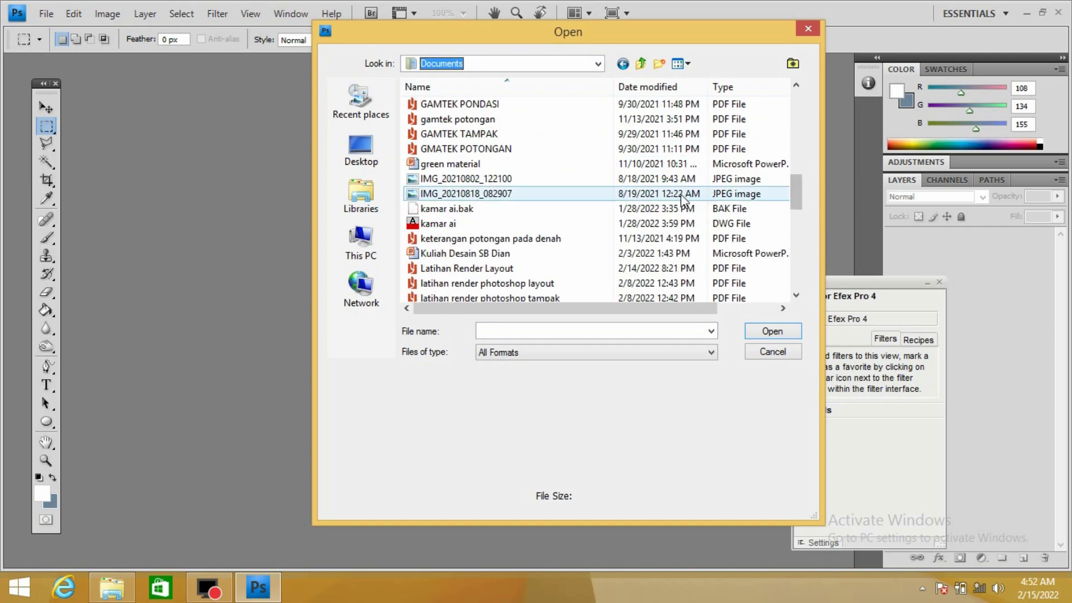
left_click(535, 269)
left_click(755, 329)
- Import the PDF cropped to Media Box with a new resolution value
left_click(711, 121)
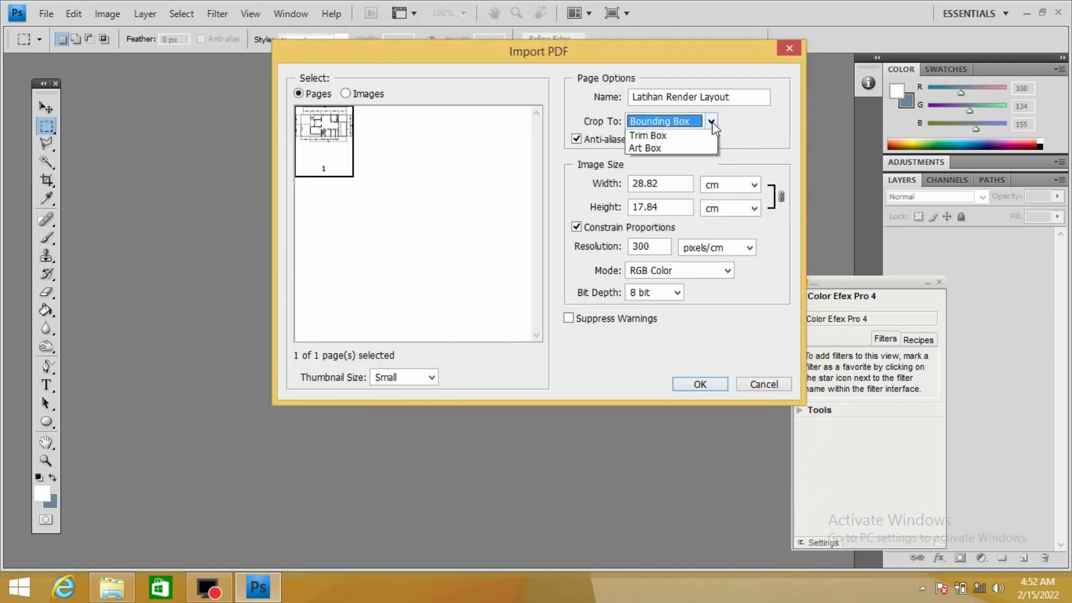
left_click(650, 161)
double_click(660, 246)
type("150")
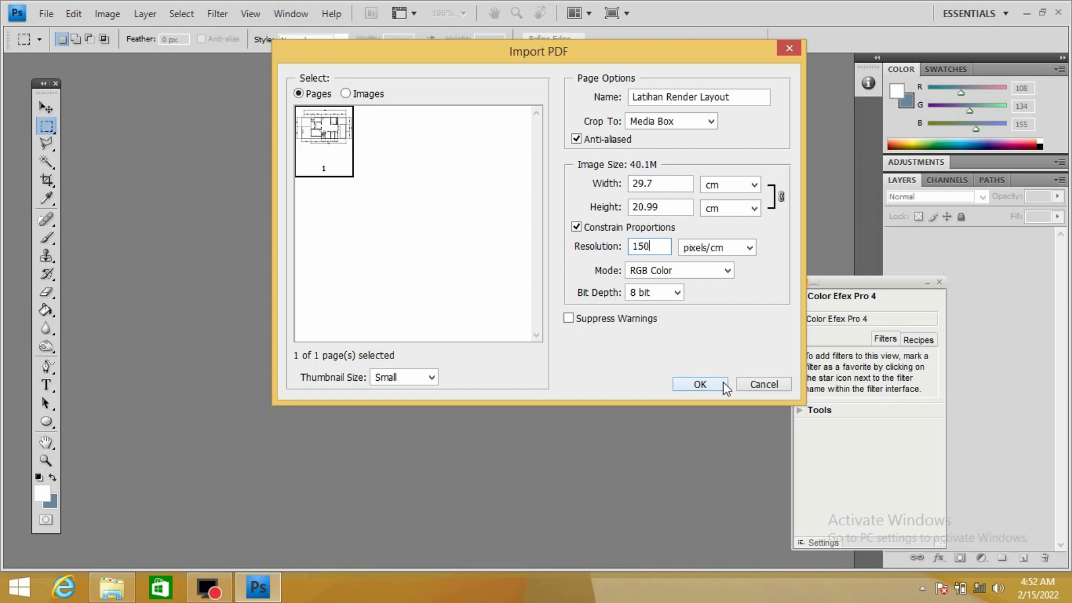
left_click(725, 384)
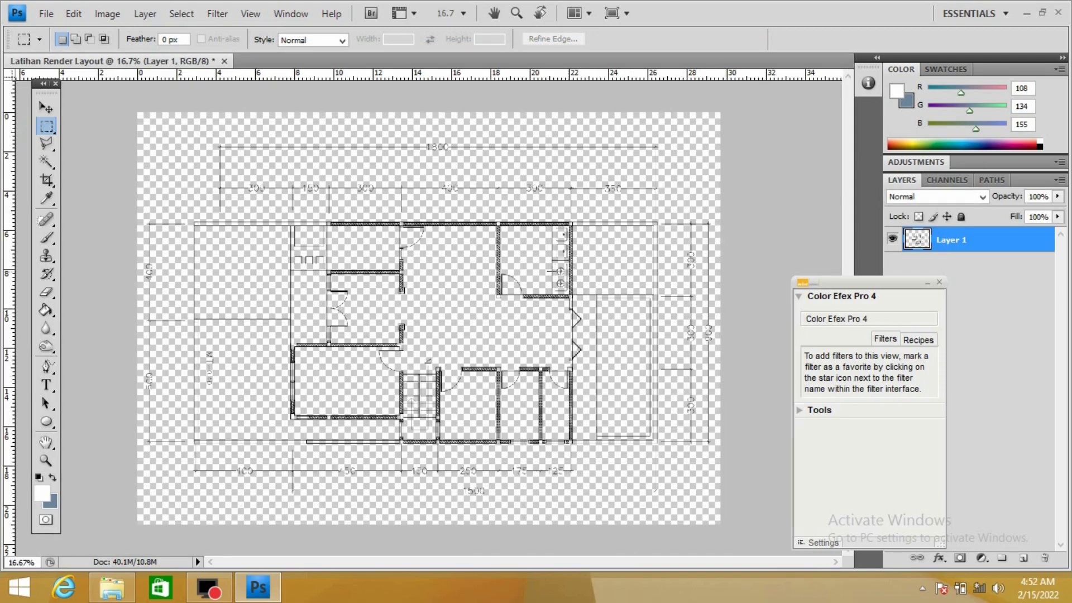
- Duplicate the floor plan layer
left_click(47, 110)
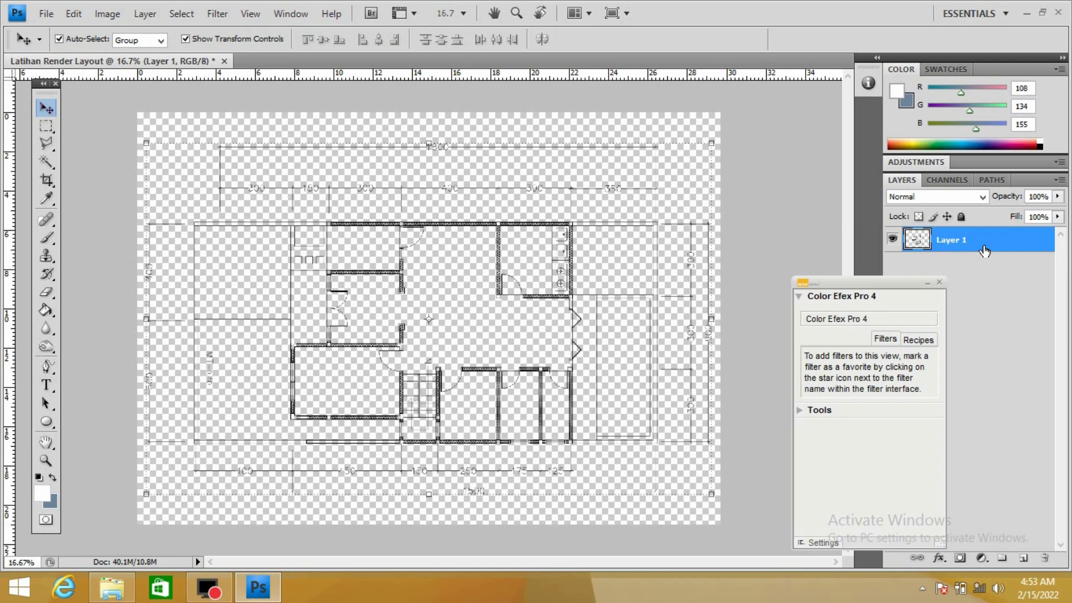
key("ctrl+j")
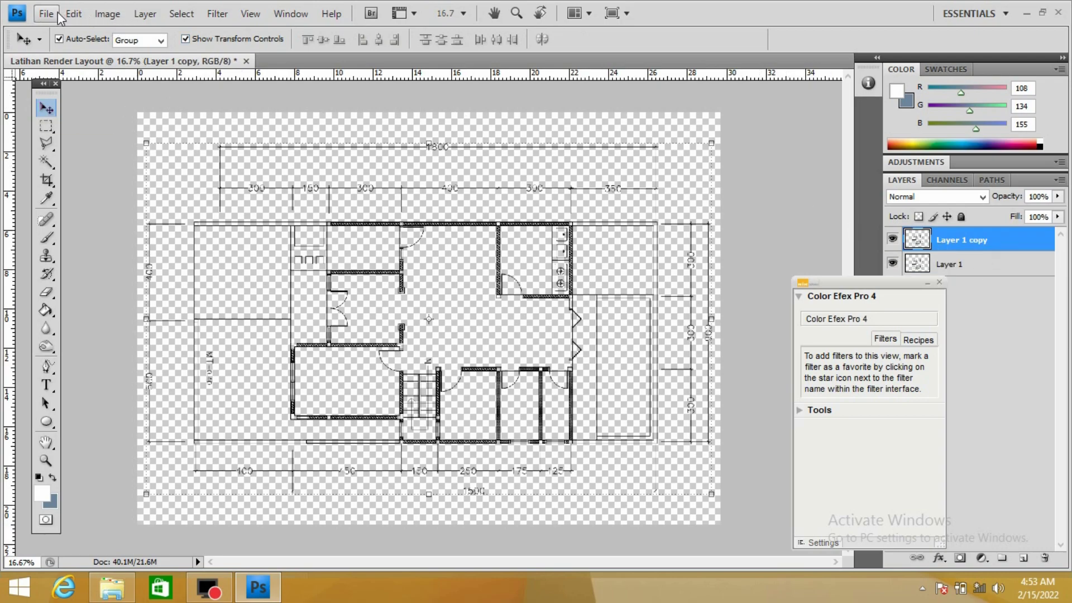
left_click(48, 16)
left_click(50, 22)
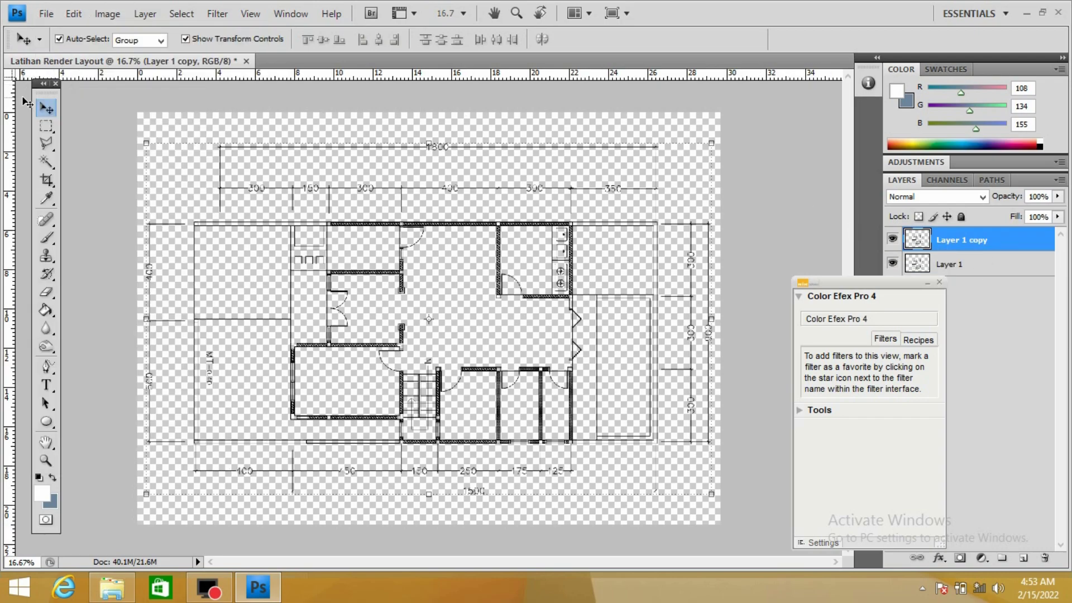
- Fill around the plan white and stretch a white patch over the whole plan
left_click(47, 127)
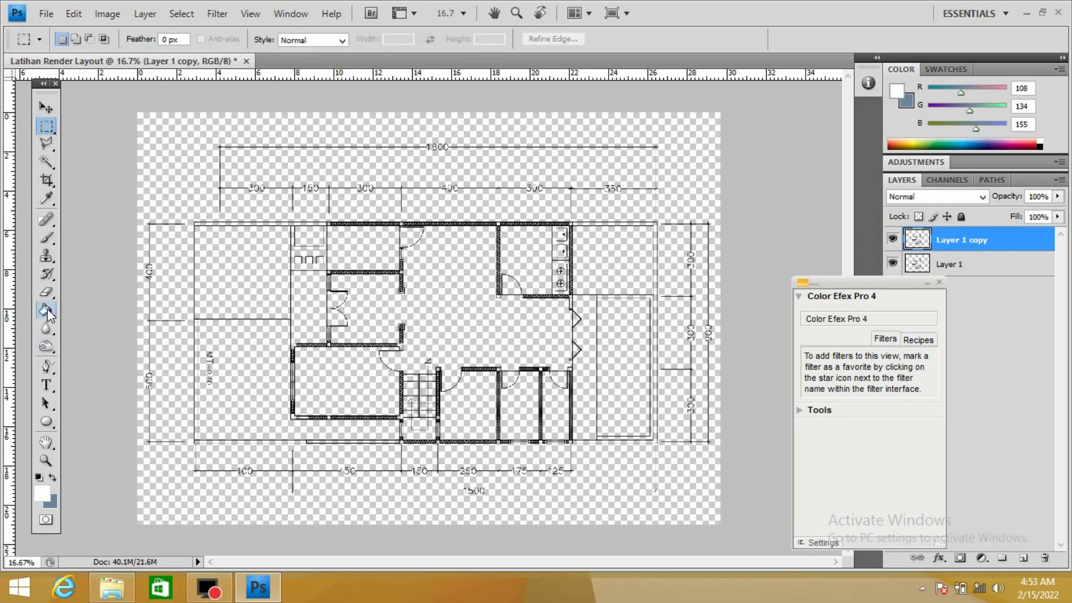
left_click(47, 310)
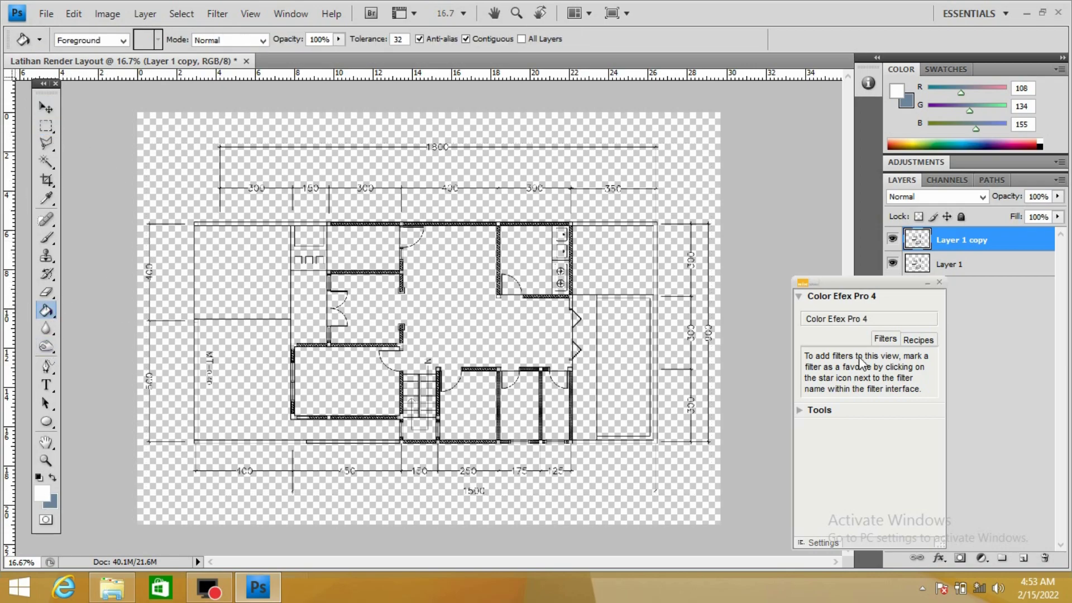
left_click(966, 268)
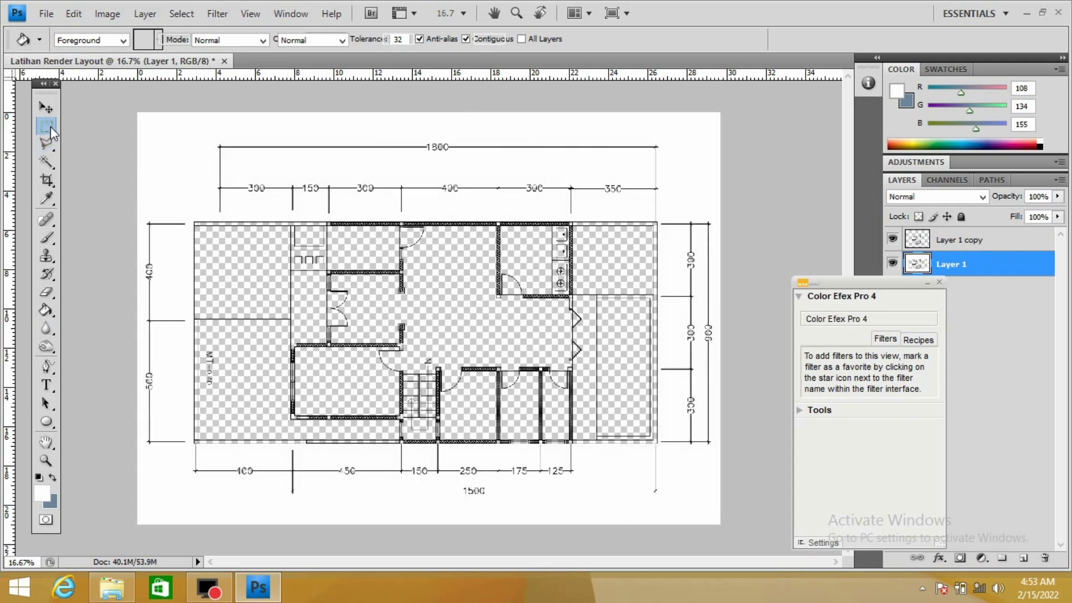
left_click(46, 126)
key("ctrl+shift+d")
left_click(46, 108)
key("ctrl+t")
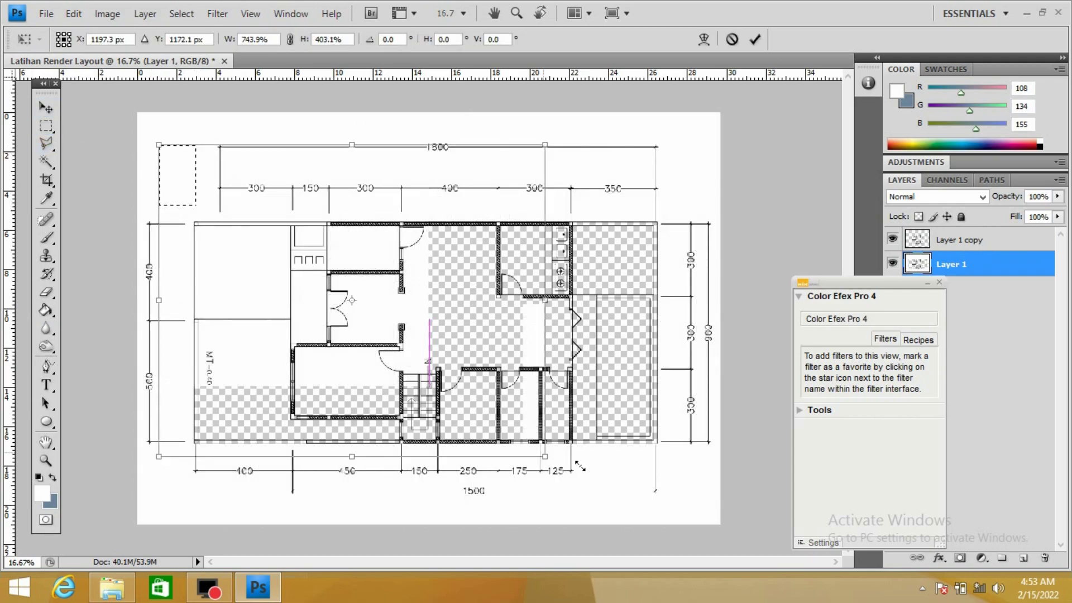
left_click_drag(196, 205, 692, 477)
key("Return")
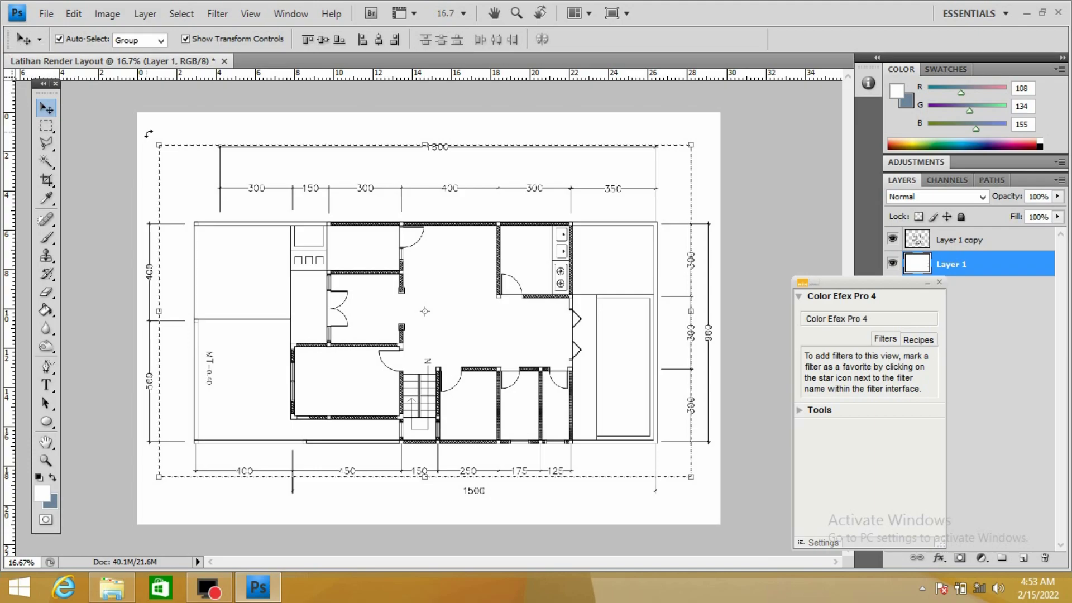
- Flatten the image and duplicate the Background onto a new layer
left_click(144, 13)
left_click(175, 508)
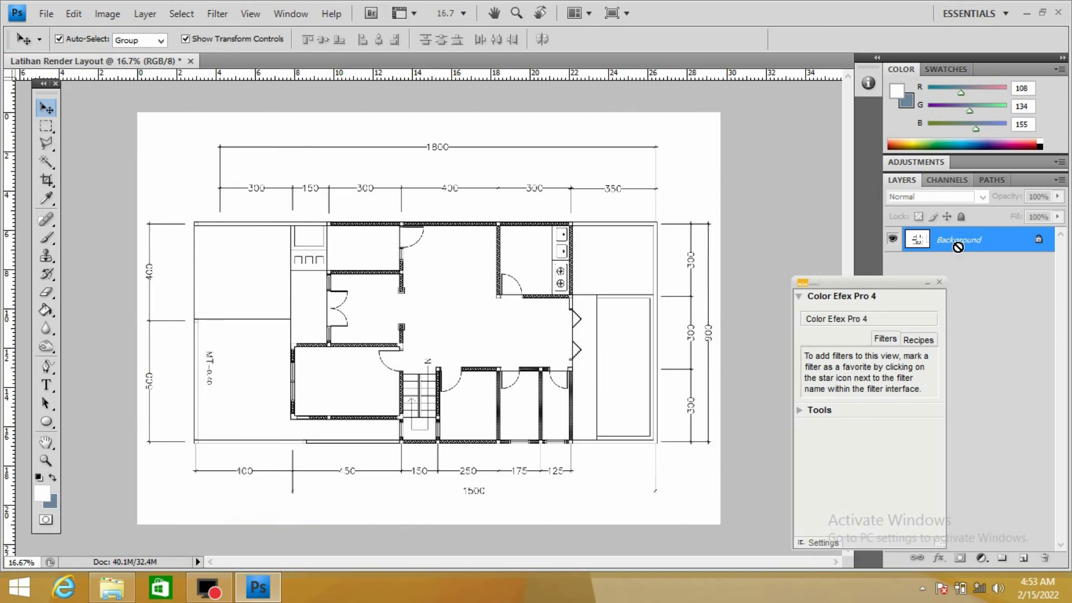
key("ctrl+j")
left_click(979, 266)
left_click(970, 247)
- Browse to the material_cover folder on Local Disk (D:)
left_click(46, 13)
left_click(56, 36)
left_click(475, 63)
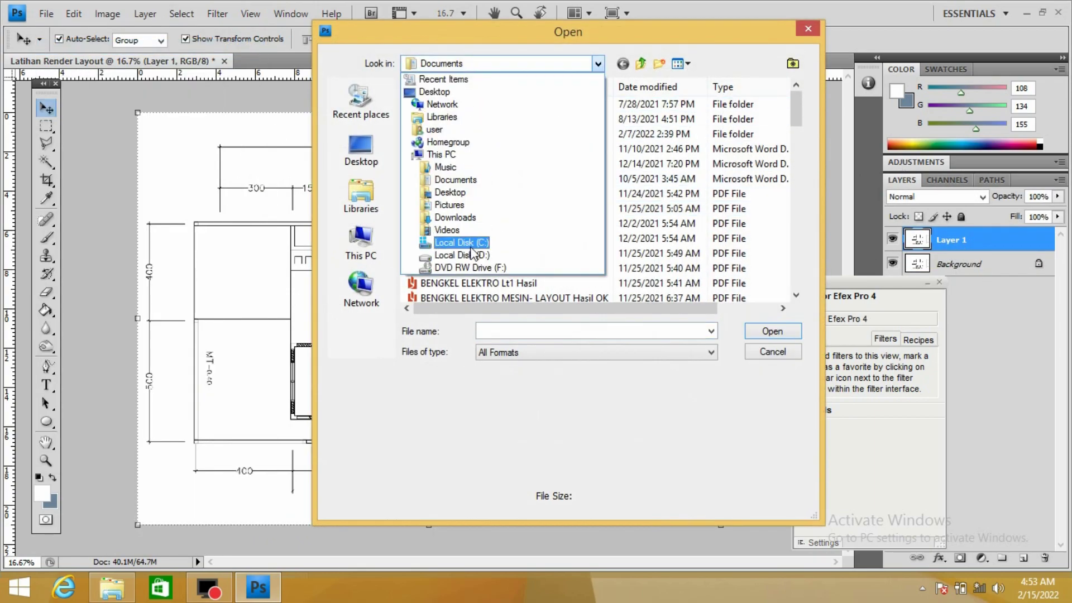
left_click(469, 255)
scroll(525, 272, "down", 1)
scroll(525, 272, "down", 1)
left_click(451, 223)
left_click(760, 332)
- Open the Material Rumput.jpg grass texture
scroll(615, 224, "down", 1)
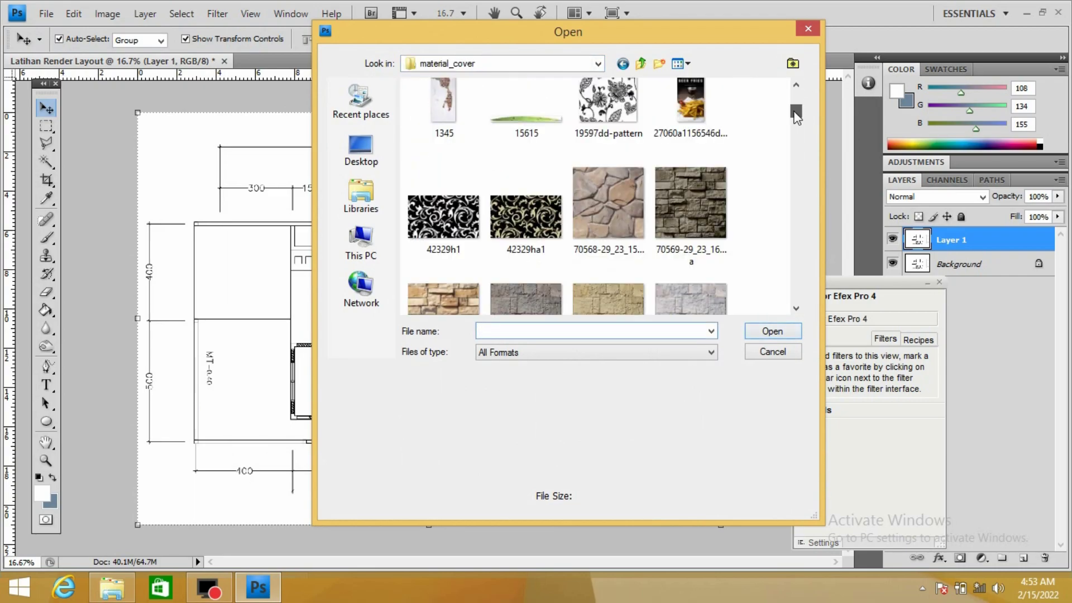
scroll(614, 223, "down", 2)
scroll(558, 279, "down", 1)
type("mater")
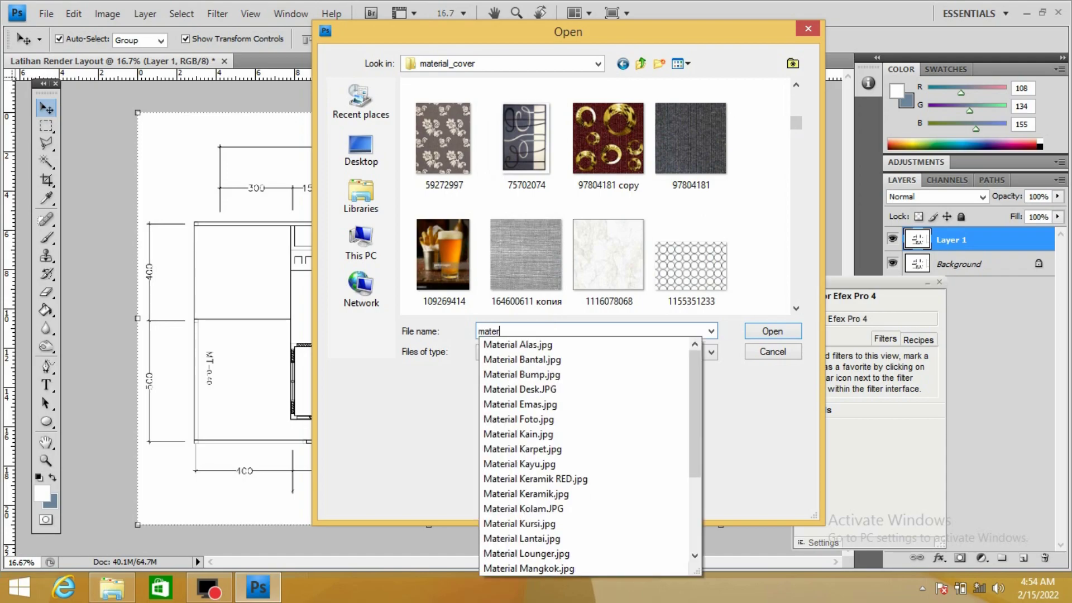
type("ial rumput")
left_click(570, 346)
left_click(770, 334)
- Float the grass texture in its own window and drag it onto the plan's left room
right_click(344, 61)
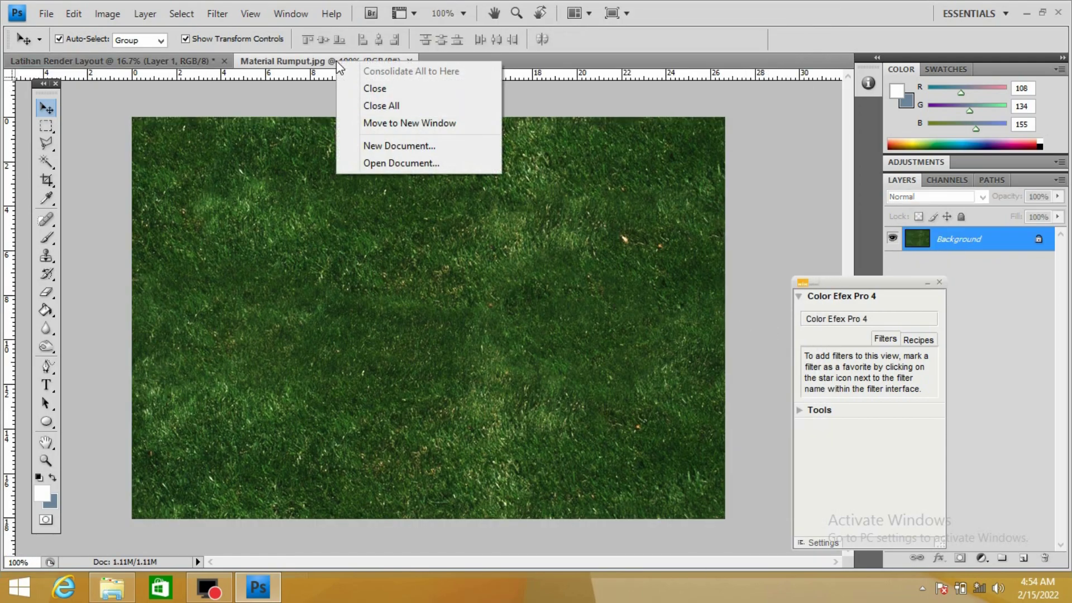
left_click(391, 122)
mouse_move(625, 255)
left_mouse_down()
mouse_move(219, 256)
mouse_move(279, 302)
mouse_move(215, 334)
left_mouse_up()
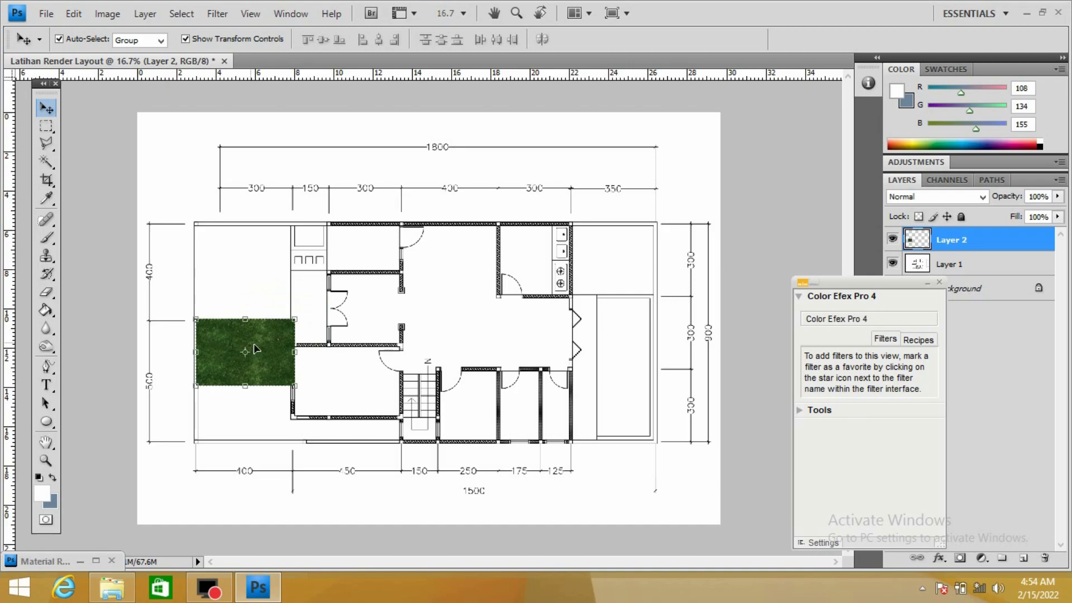
- Place two grass copies down the left lawn and beside the lower room
key("ctrl+j")
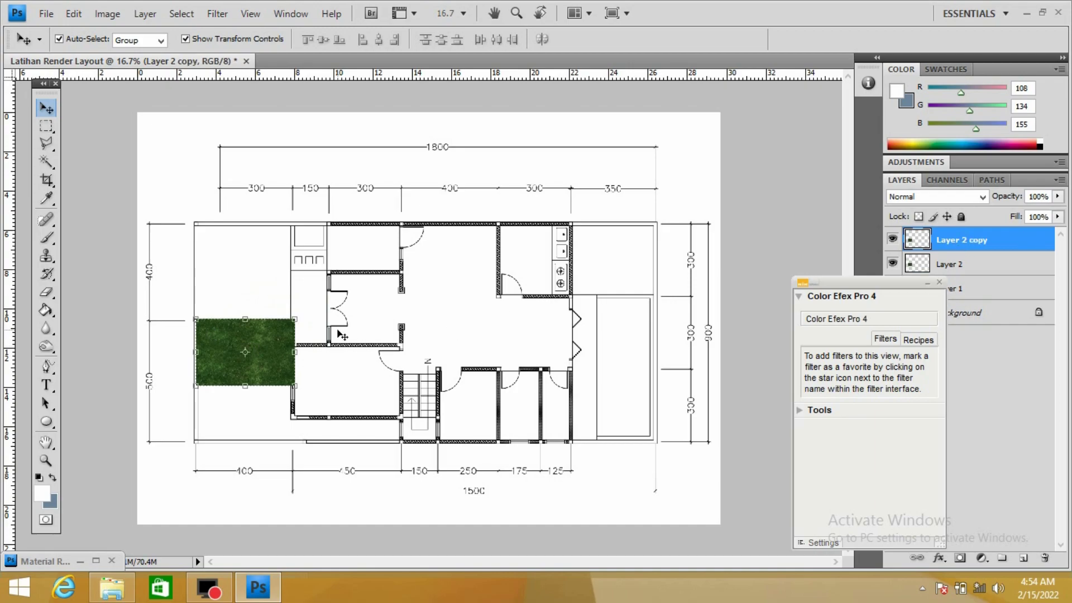
left_click_drag(284, 341, 366, 455)
key("ctrl+j")
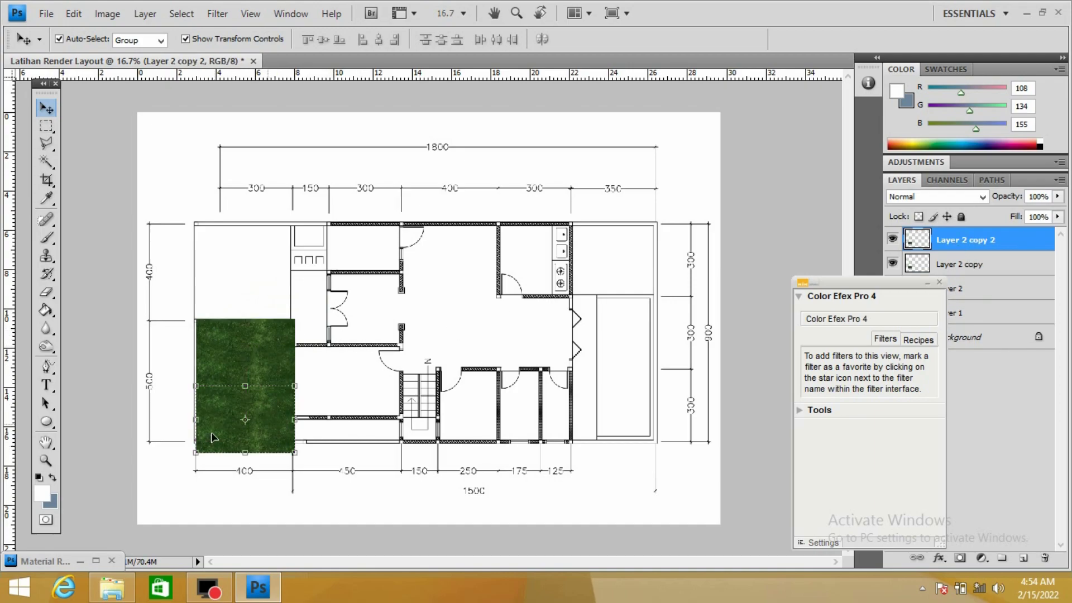
left_click_drag(266, 405, 403, 443)
key("ctrl+t")
key("Return")
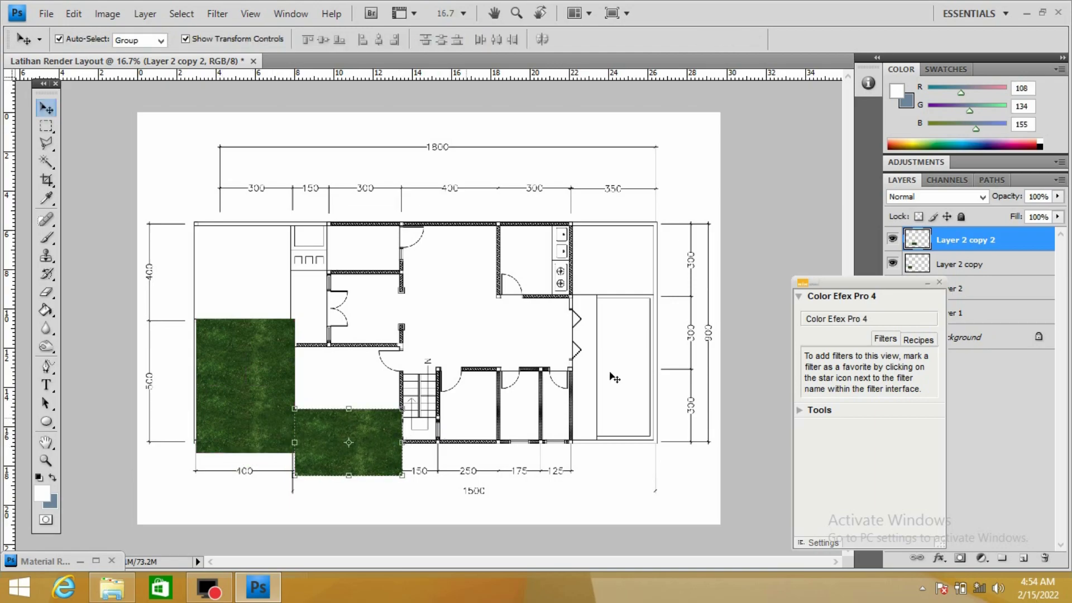
- Add a grass copy at the top-right, stretched vertically to fit
key("ctrl+j")
left_click_drag(385, 439, 657, 252)
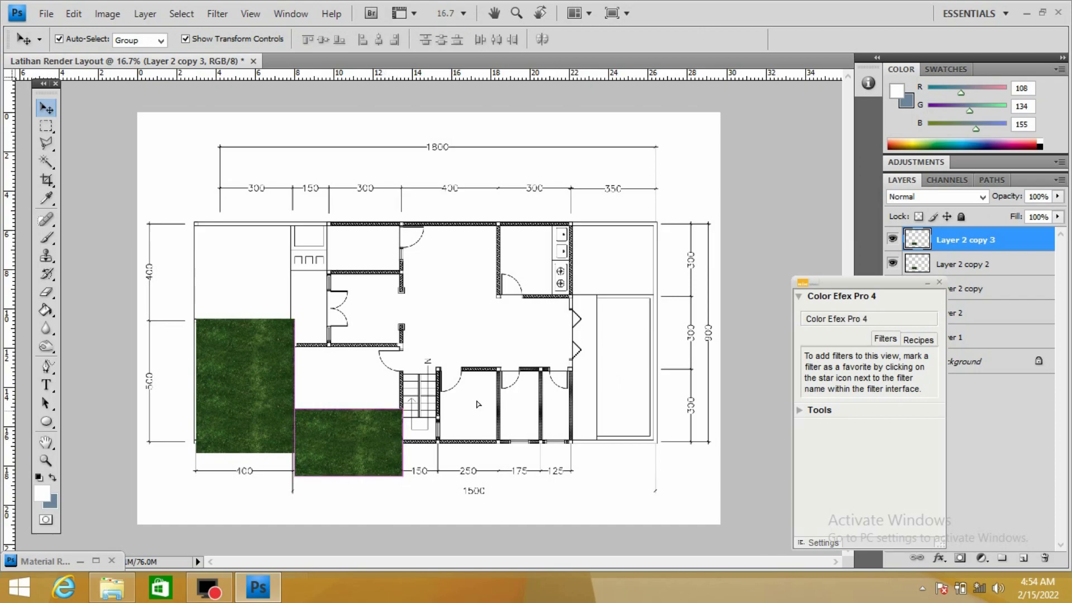
key("ctrl+t")
left_click_drag(619, 292, 618, 299)
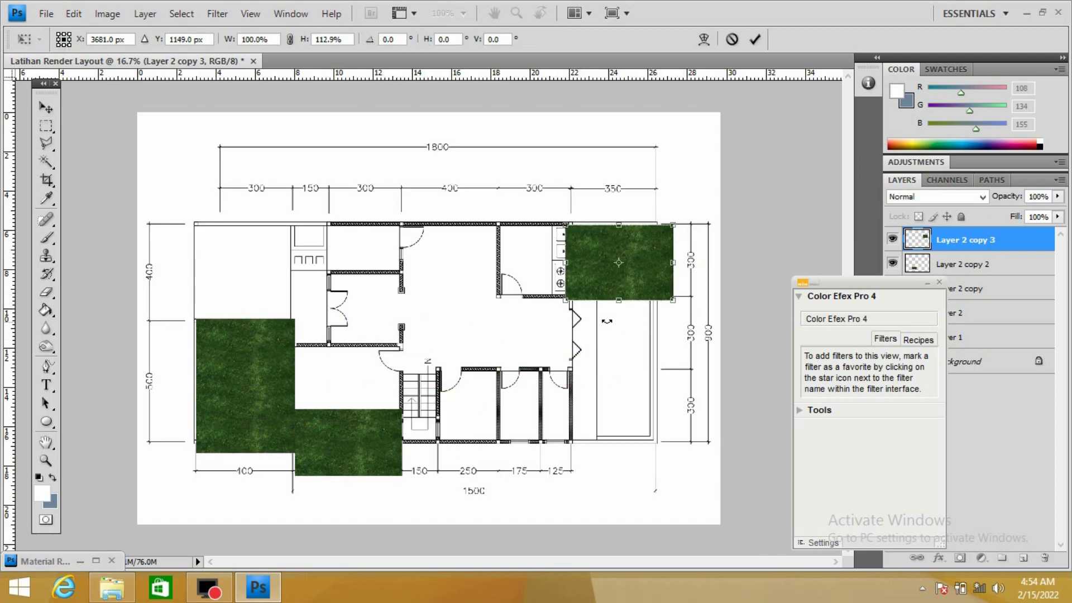
left_click_drag(618, 222, 618, 217)
key("Return")
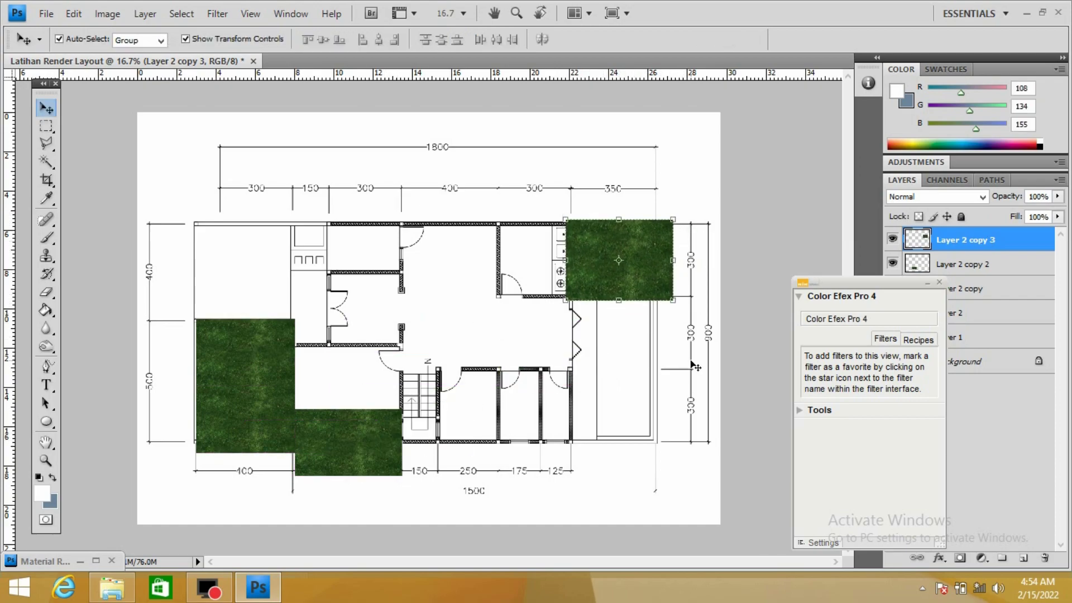
- Add a slightly shrunk grass copy top-left, minimize Color Efex, and select Layer 1
key("ctrl+j")
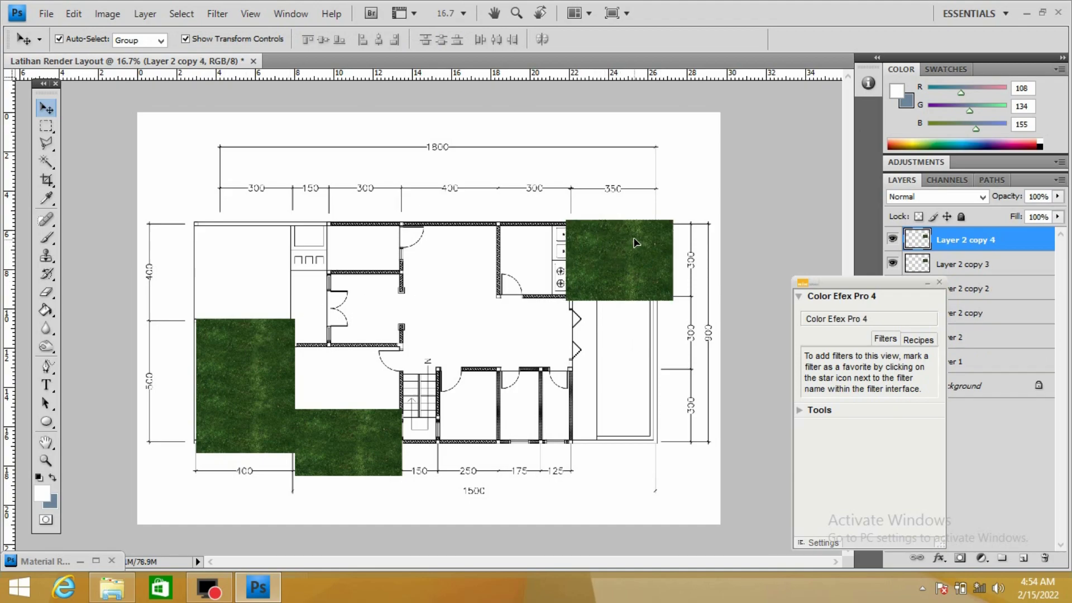
left_click_drag(619, 265, 315, 251)
key("ctrl+t")
left_click_drag(363, 212, 362, 213)
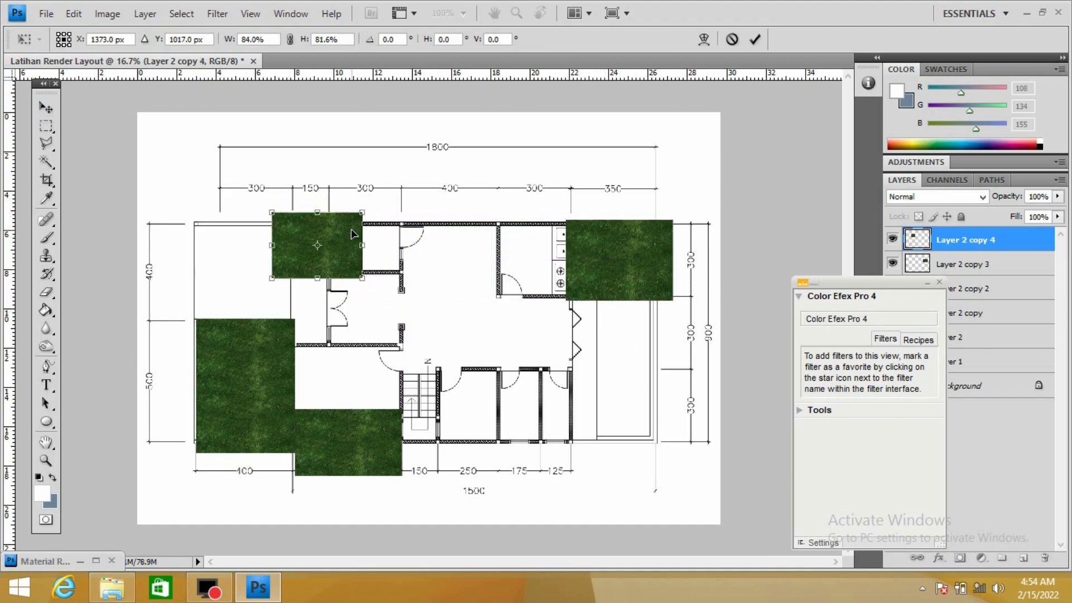
key("Return")
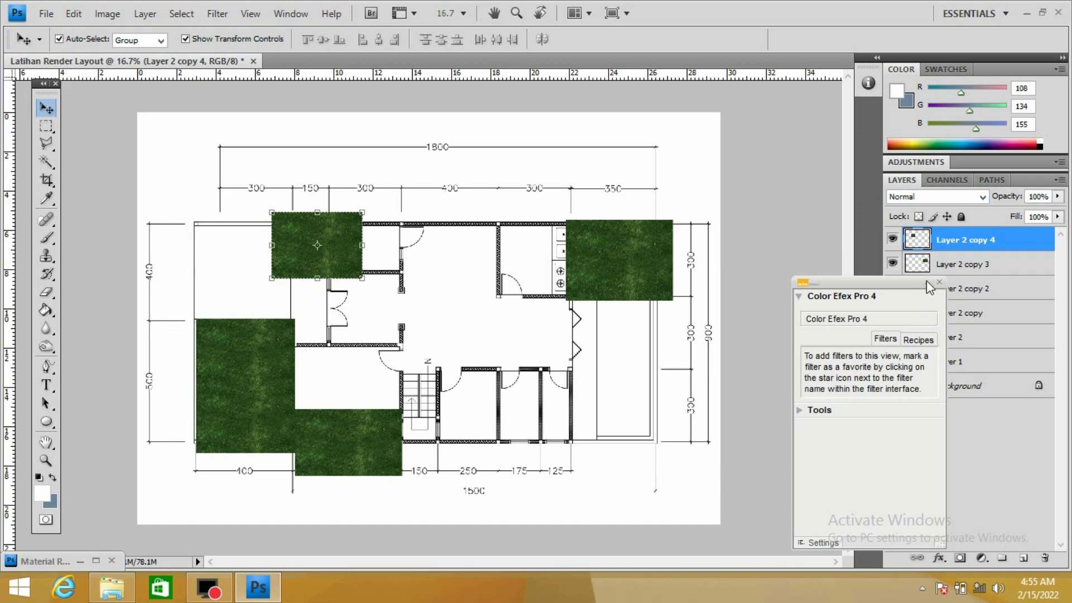
left_click(929, 285)
left_click(954, 363)
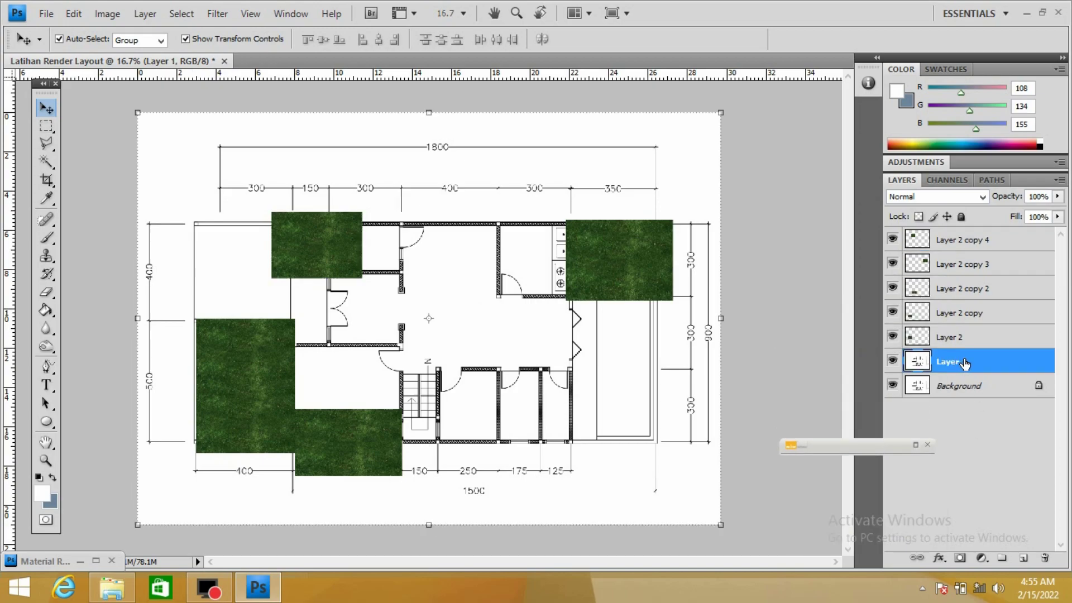
- Move Layer 1 above the grass and delete the white fill from three garden areas
left_click_drag(965, 363, 1000, 238)
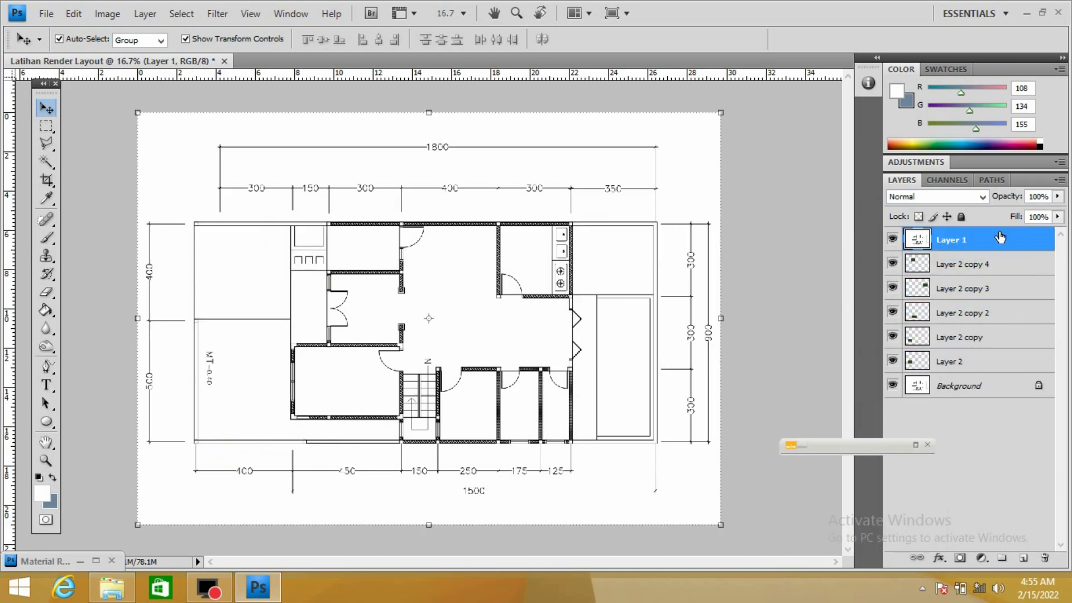
key("w")
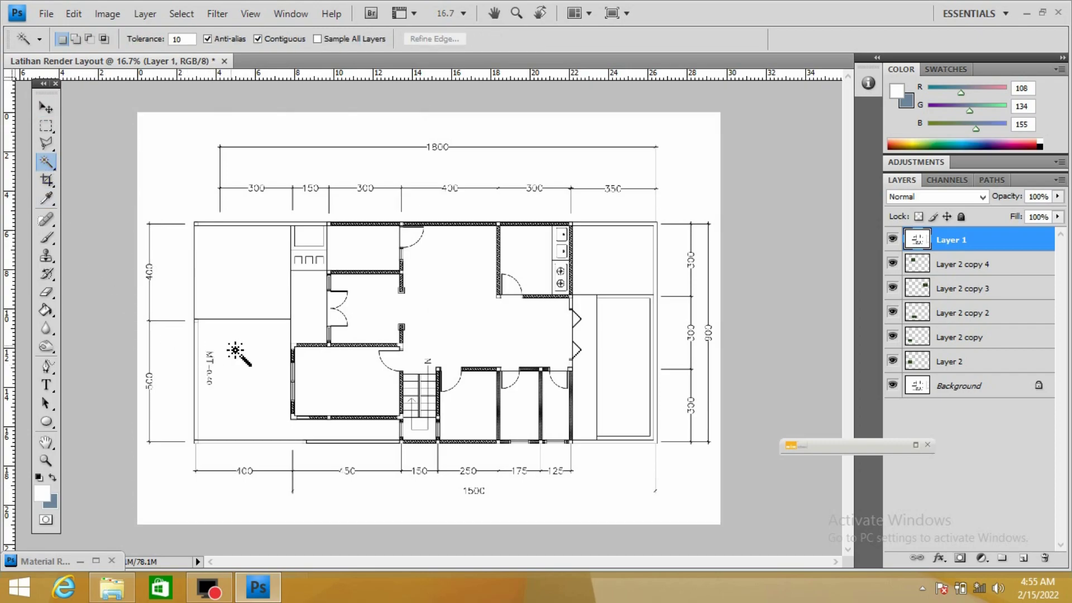
left_click(235, 350)
key("Delete")
left_click(308, 268)
key("Delete")
left_click(621, 259)
key("Delete")
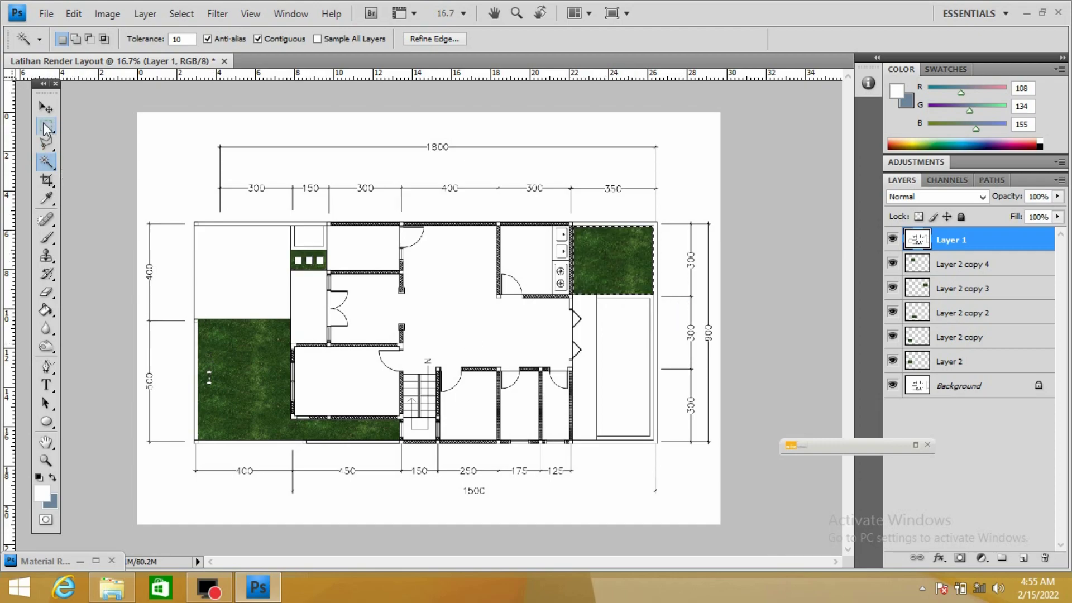
- Clear the leftover selections and return to the Move tool
left_click(47, 126)
left_click_drag(213, 365, 212, 391)
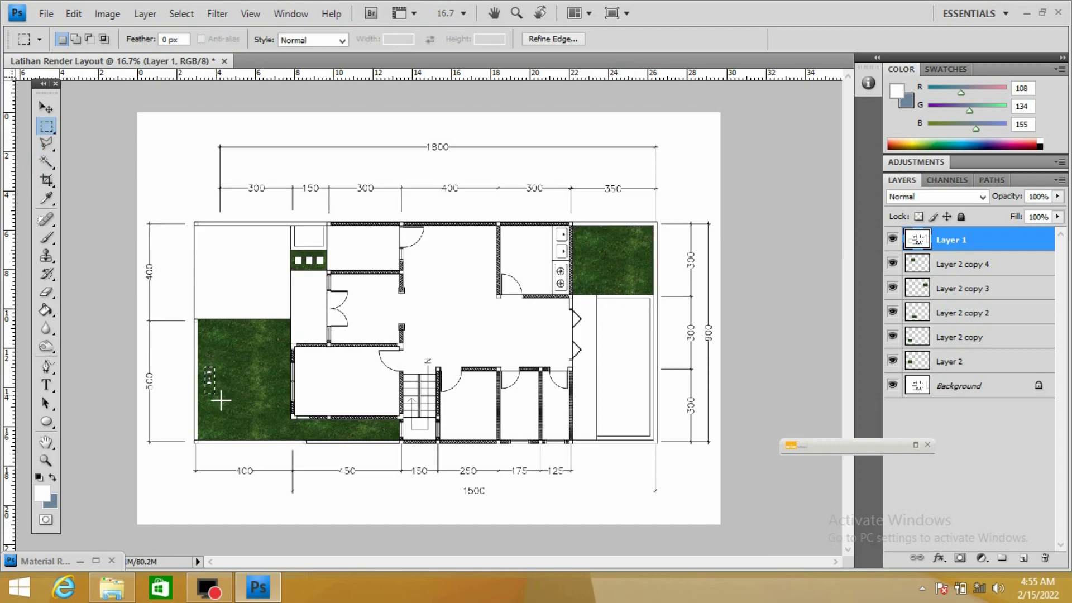
left_click(262, 419)
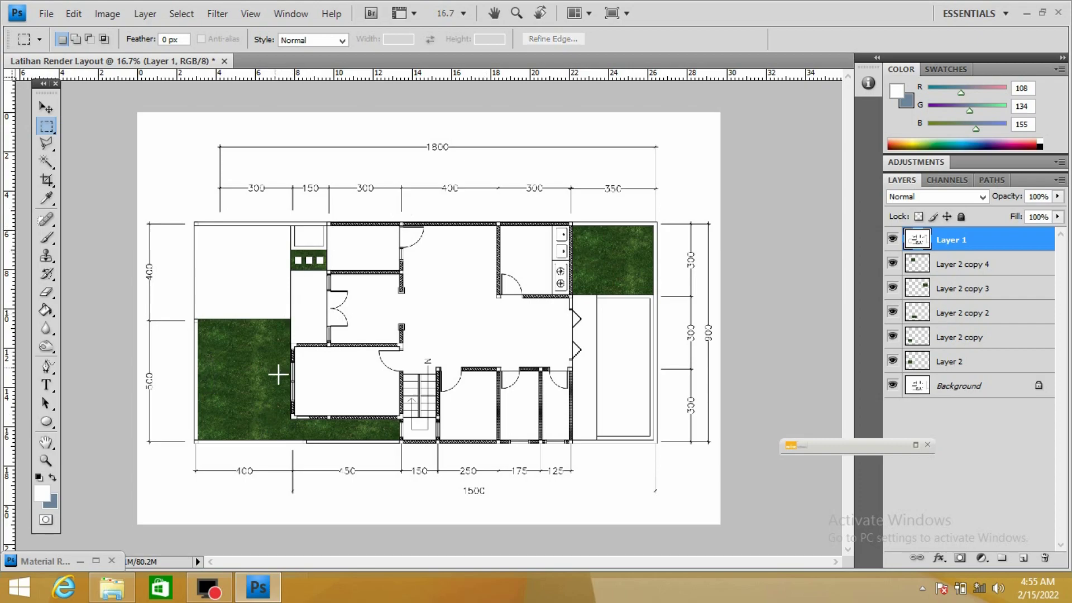
left_click(47, 106)
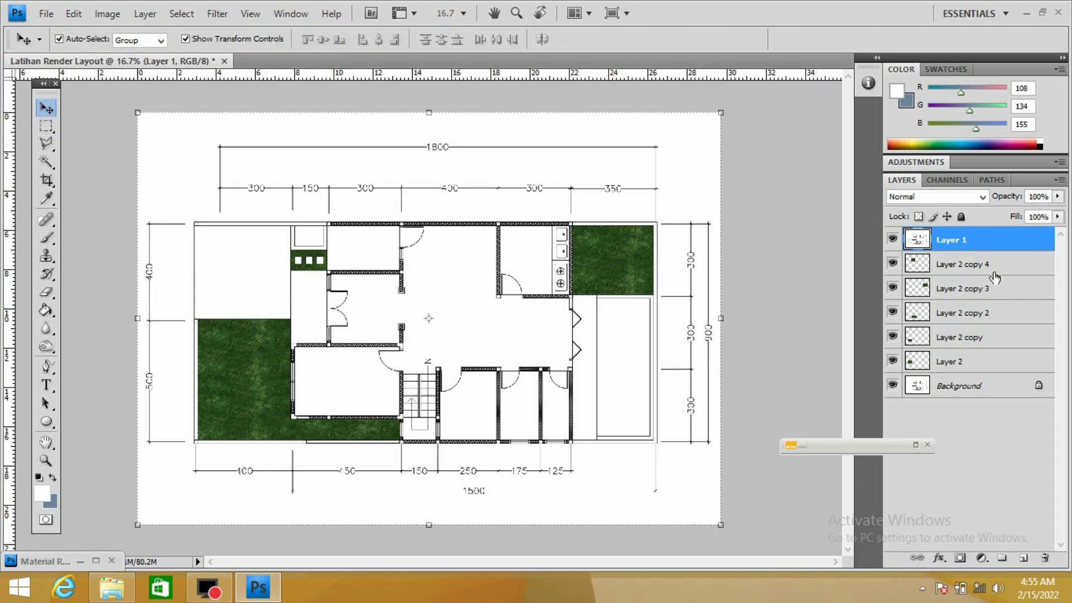
- Flatten the image, duplicate it to a new layer, and bring up the Open dialog
left_click(142, 14)
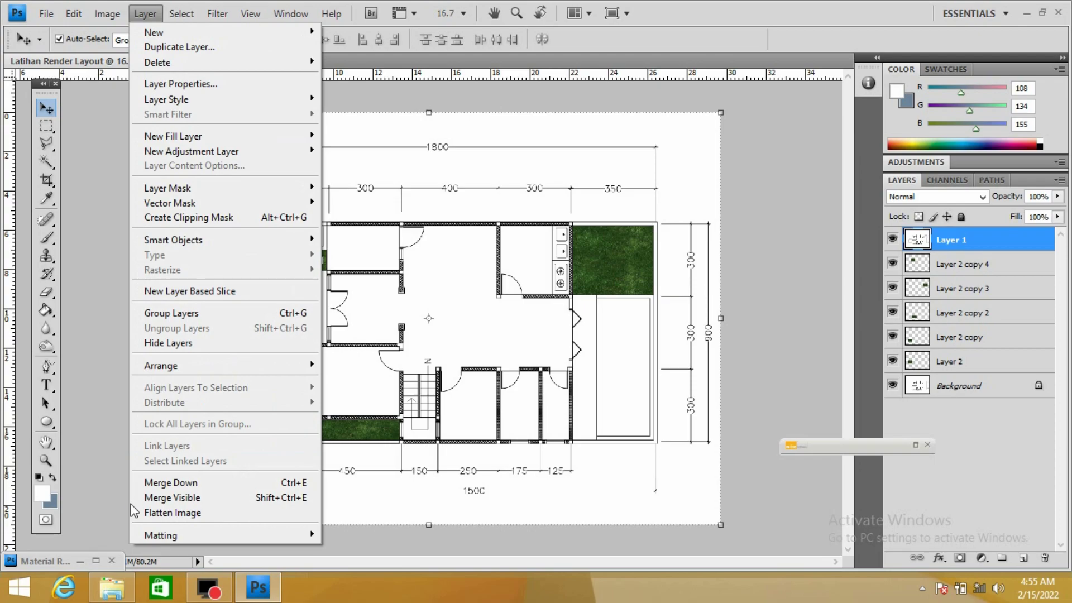
left_click(162, 512)
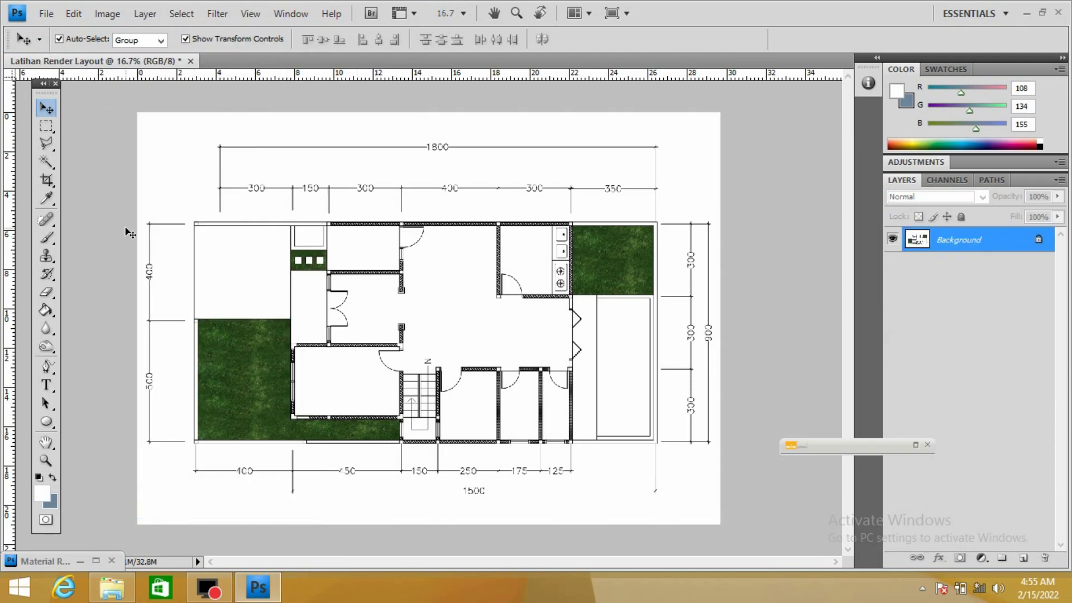
key("ctrl+j")
left_click(46, 13)
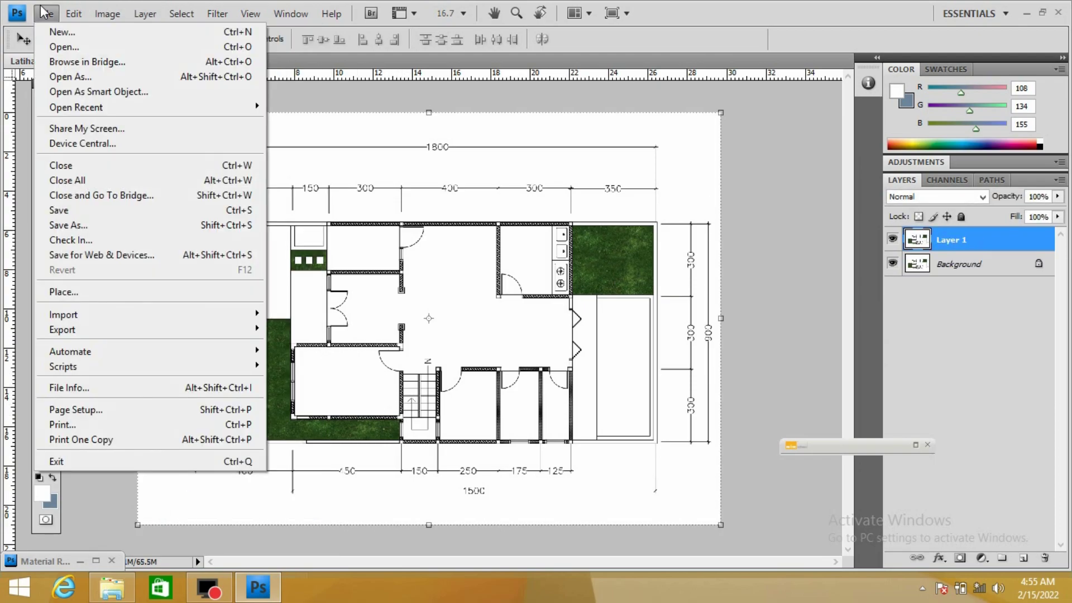
left_click(53, 43)
left_click_drag(803, 103, 806, 138)
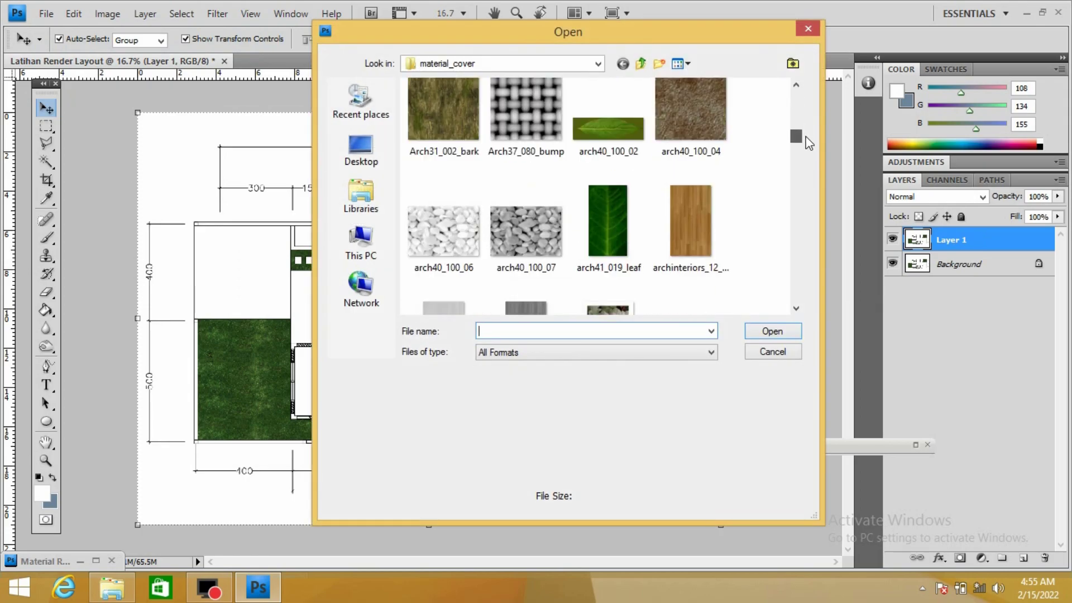
- Open archinteriors_12_08_floor.jpg, float it, and drag the wood onto the central rooms
left_click(690, 252)
left_click(773, 331)
right_click(348, 60)
left_click(414, 124)
left_click_drag(206, 205, 413, 276)
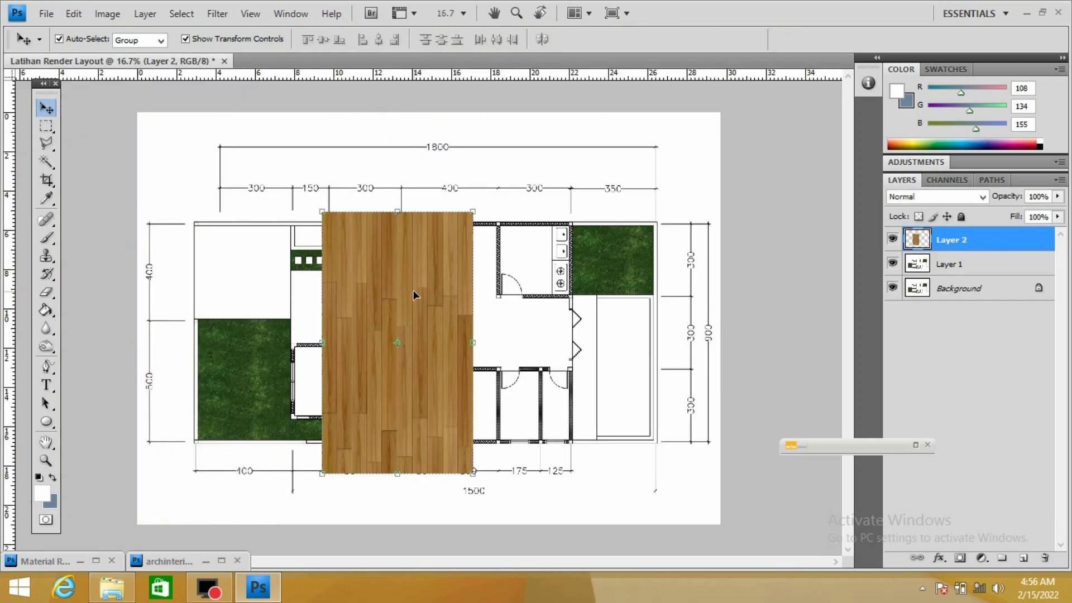
key("ctrl+u")
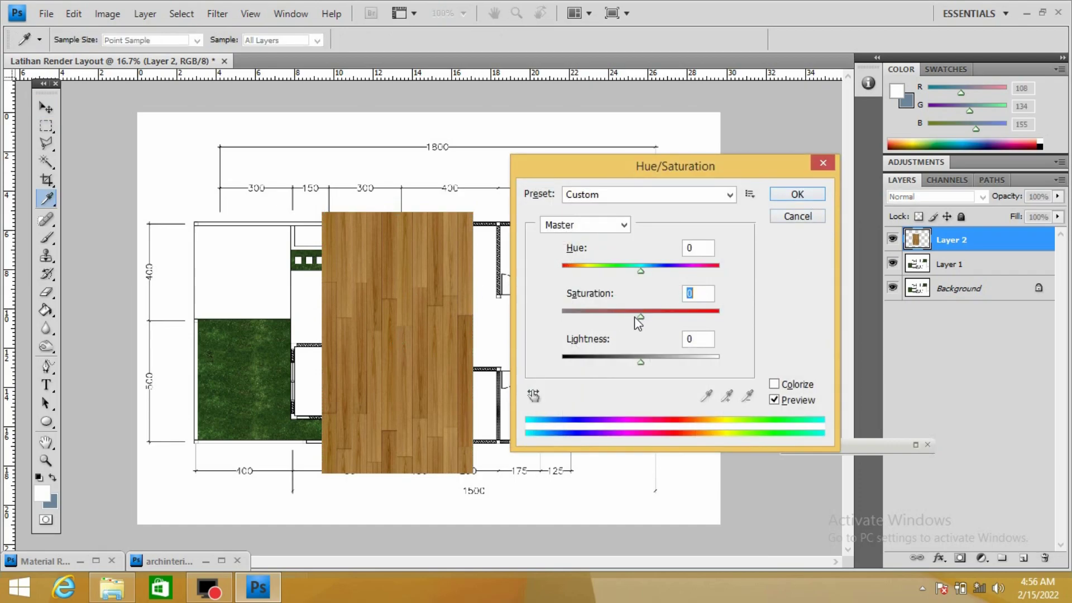
- Apply Hue/Saturation to the wood with Saturation +16 and Lightness +31
left_click_drag(637, 358, 665, 363)
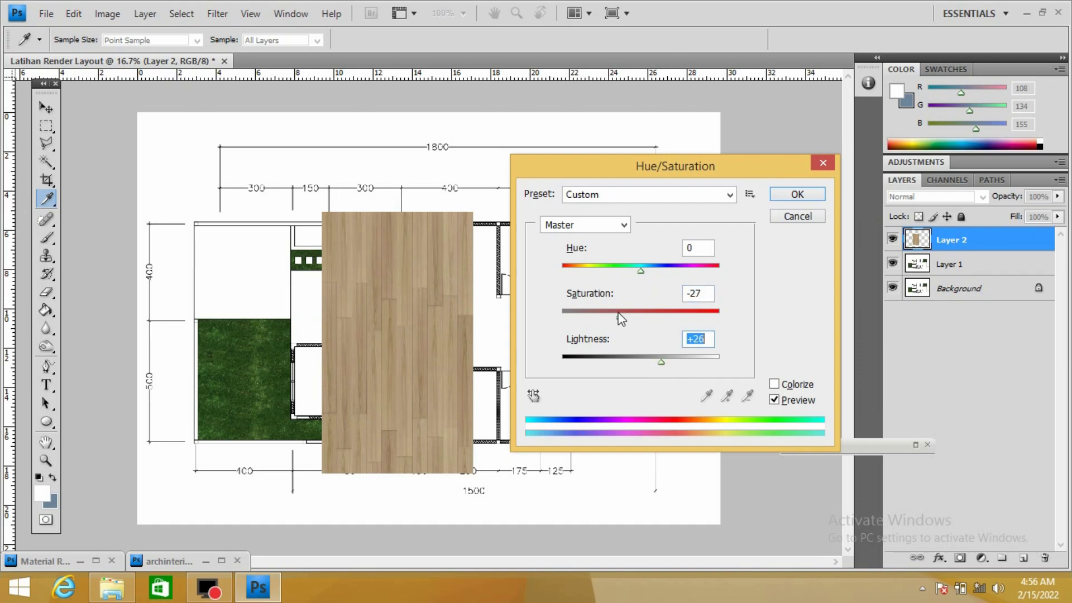
left_click_drag(621, 316, 618, 317)
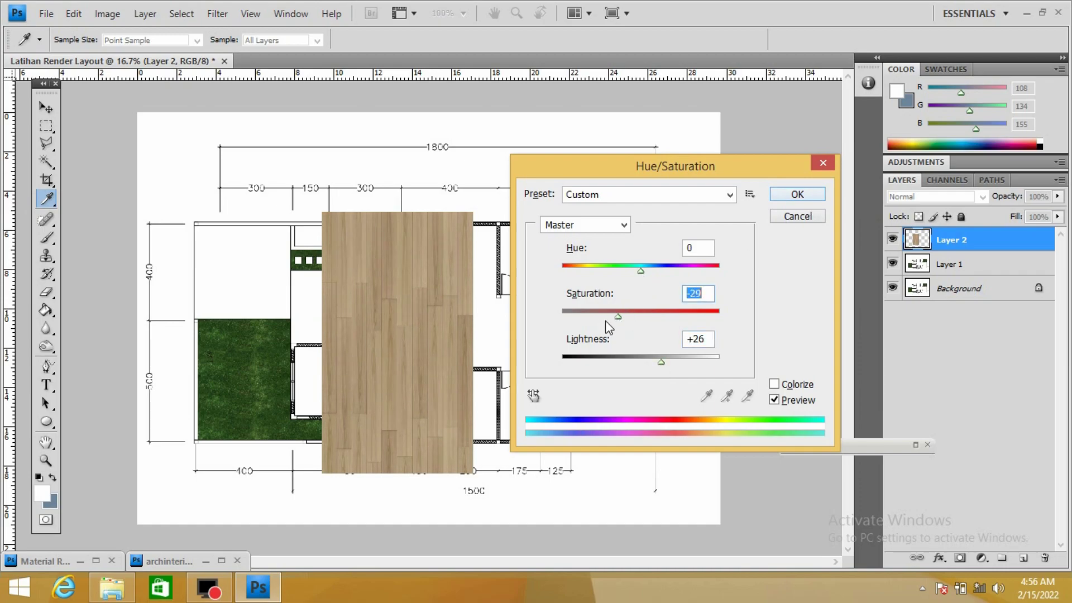
left_click_drag(661, 362, 665, 360)
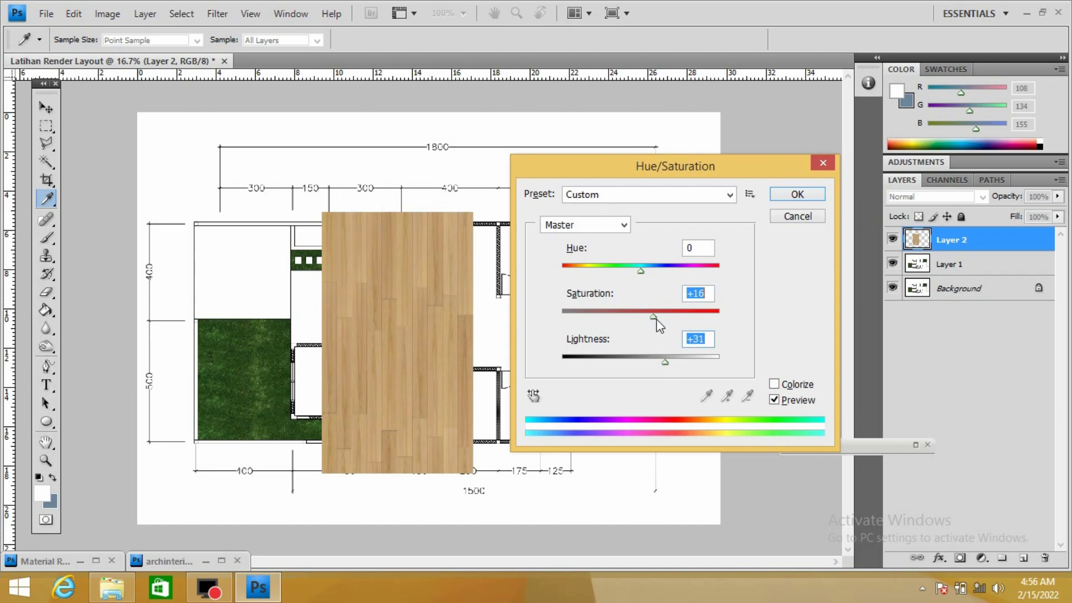
left_click(799, 194)
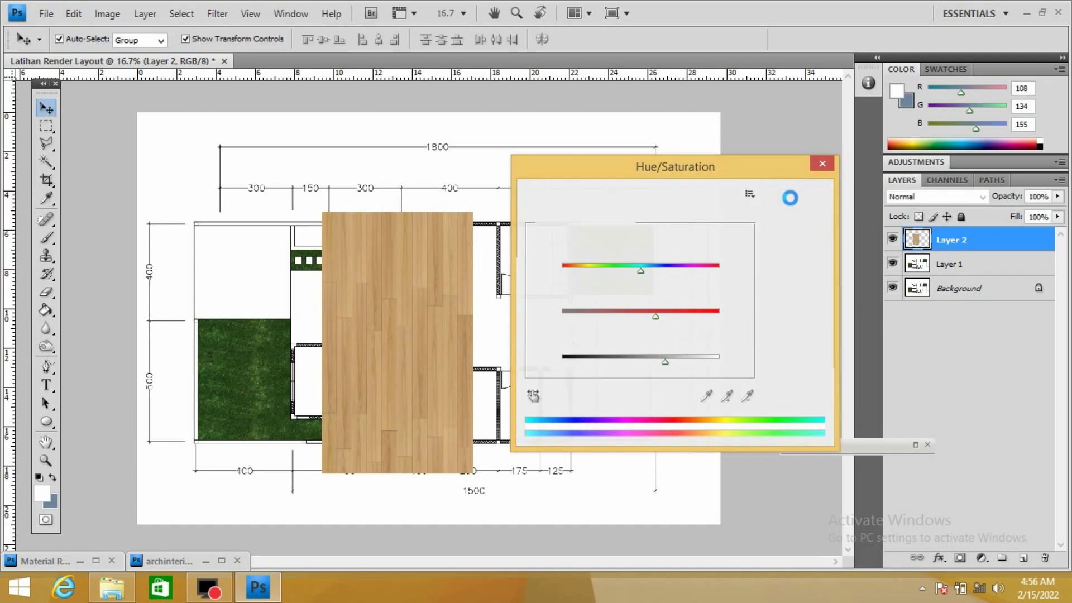
- Scale the wood texture to about 37% inside the lower-left room
mouse_move(324, 212)
left_mouse_down()
mouse_move(412, 366)
mouse_move(429, 253)
mouse_move(404, 230)
left_mouse_up()
mouse_move(426, 263)
left_mouse_down()
mouse_move(298, 380)
mouse_move(290, 345)
mouse_move(309, 363)
left_mouse_up()
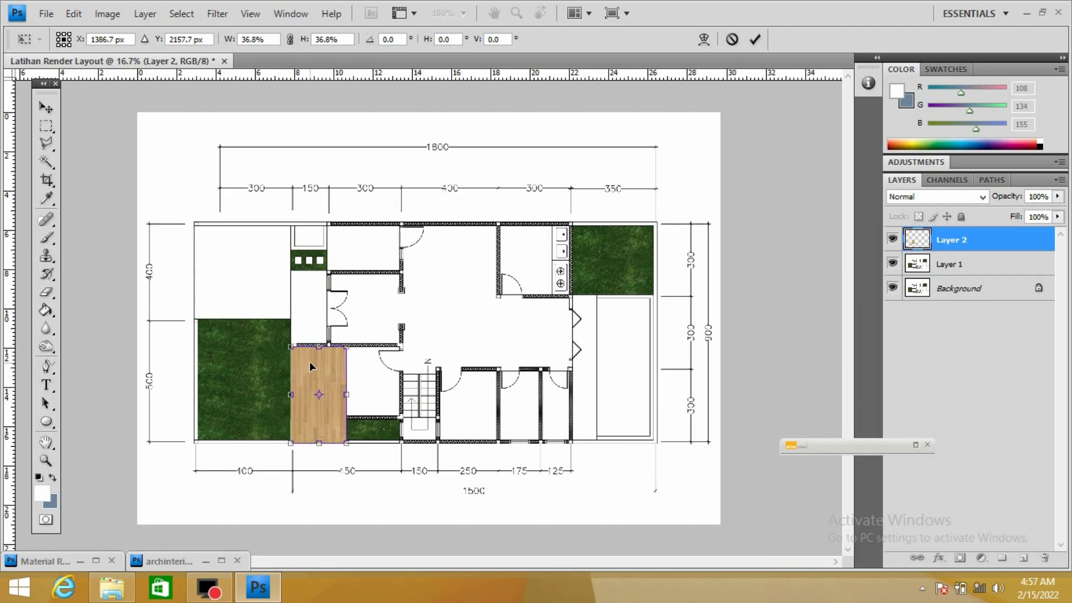
key("Return")
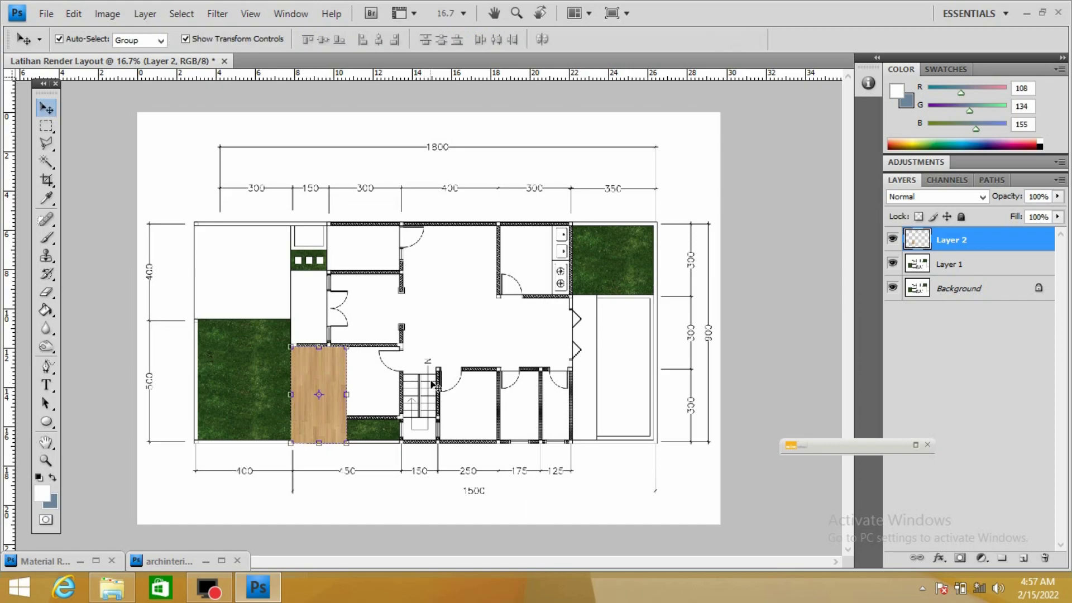
- Tile wood copies across the interior floor, then select Layer 1
key("ctrl+j")
mouse_move(321, 357)
left_mouse_down()
mouse_move(381, 368)
mouse_move(446, 300)
mouse_move(361, 274)
mouse_move(417, 273)
mouse_move(472, 368)
mouse_move(418, 336)
mouse_move(486, 391)
left_mouse_up()
key("ctrl+j")
key("ctrl+j")
mouse_move(427, 269)
left_mouse_down()
mouse_move(537, 284)
mouse_move(557, 303)
mouse_move(563, 337)
mouse_move(617, 337)
left_mouse_up()
key("ctrl+j")
key("ctrl+j")
key("ctrl+j")
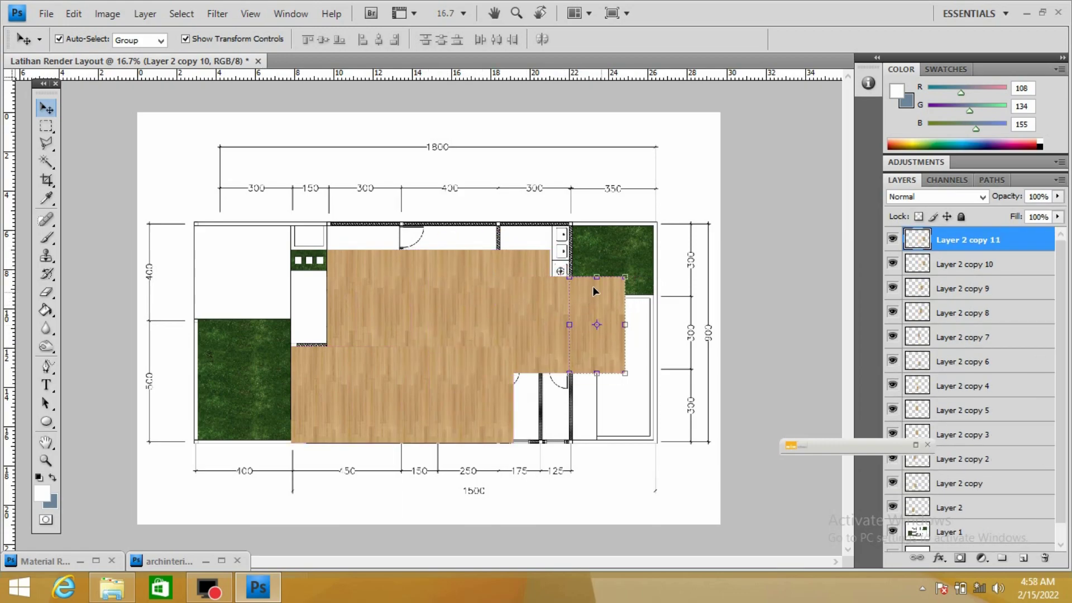
key("ctrl+j")
left_click_drag(591, 286, 412, 163)
left_click_drag(412, 163, 467, 163)
left_click(551, 232)
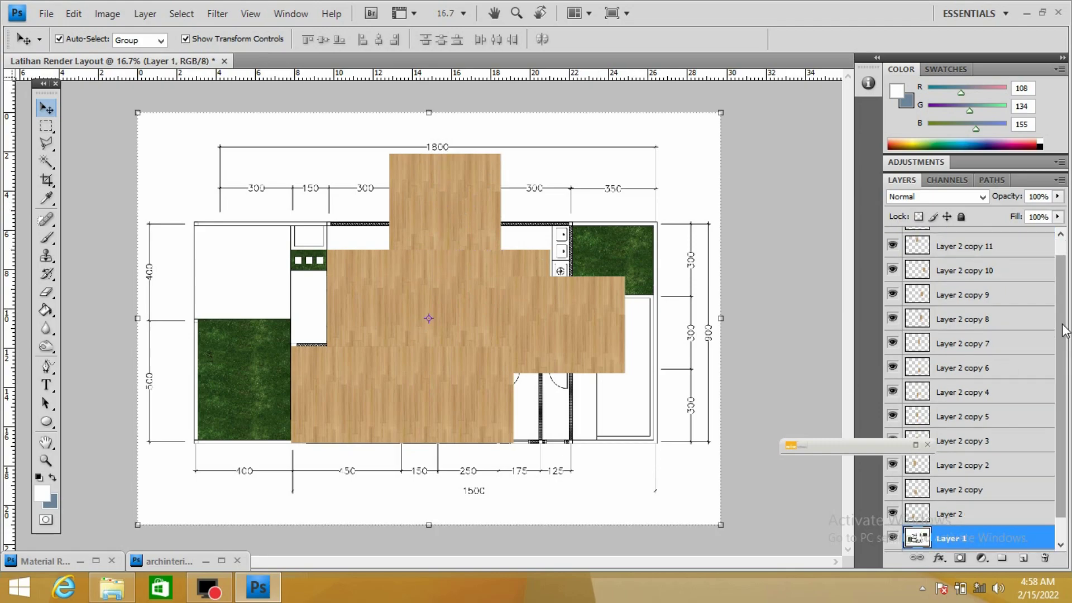
- Move the floor plan Layer 1 above all the wood pieces
scroll(983, 446, "down", 1)
double_click(954, 515)
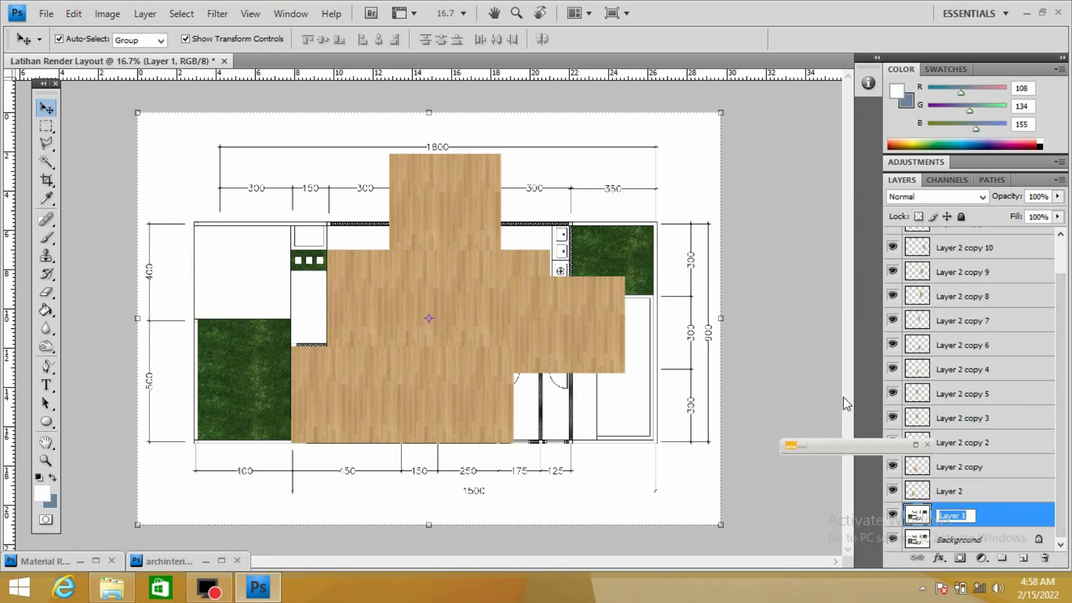
left_click_drag(966, 515, 1023, 279)
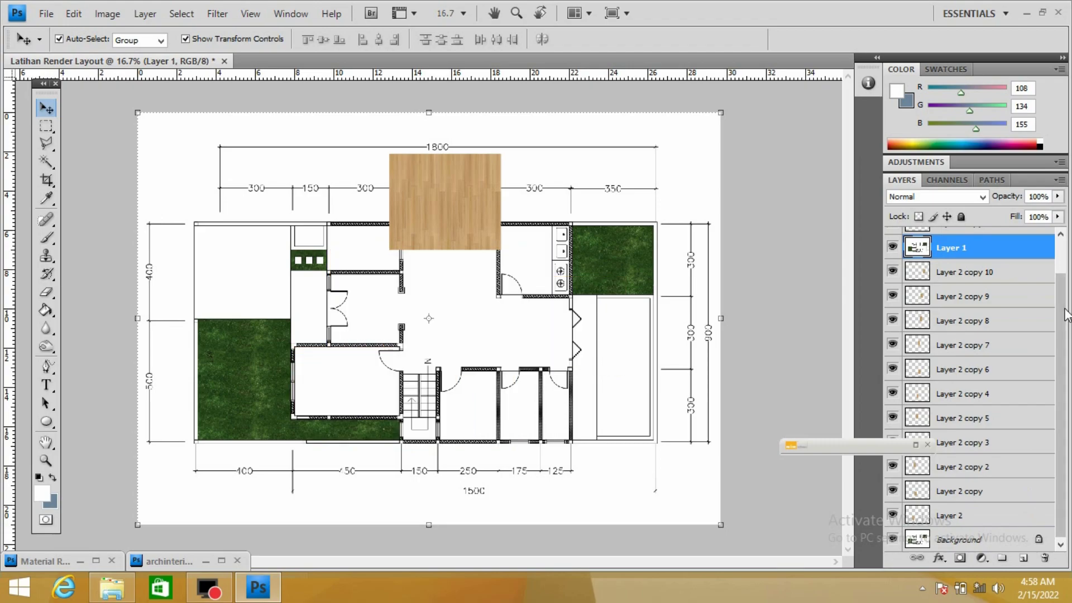
left_click_drag(1024, 279, 991, 233)
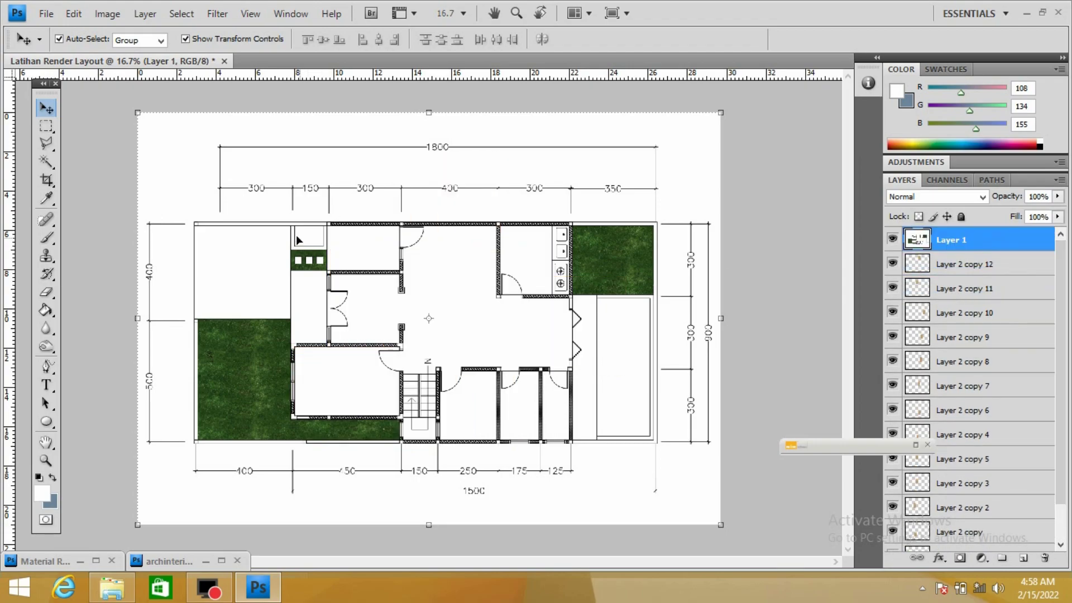
- Delete the white fills of three rooms to reveal wood, then flatten the image
left_click(44, 163)
left_click(339, 372)
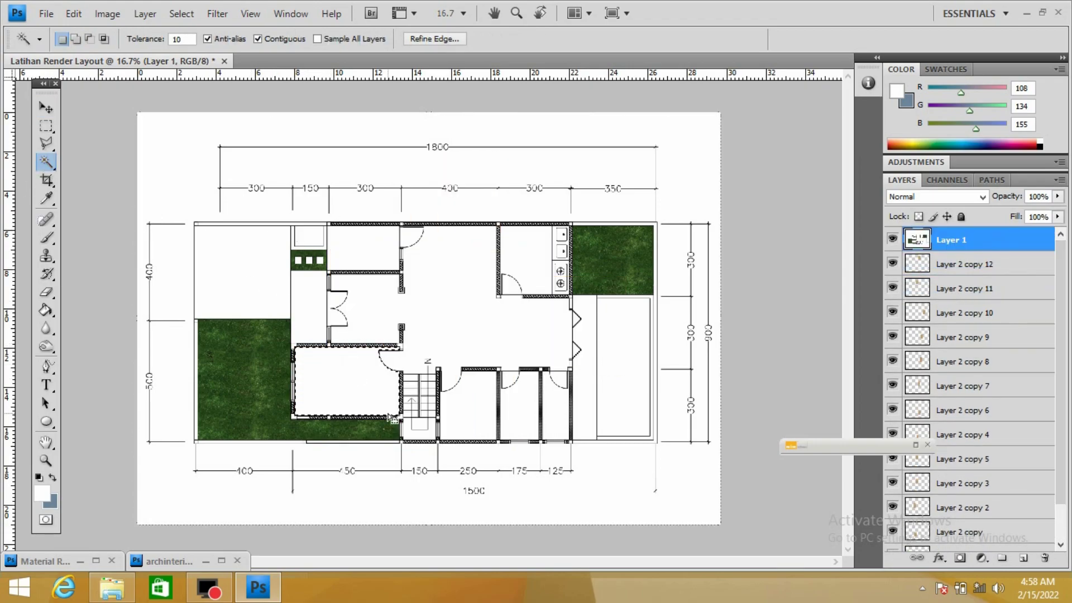
key("Delete")
left_click(512, 371)
key("Delete")
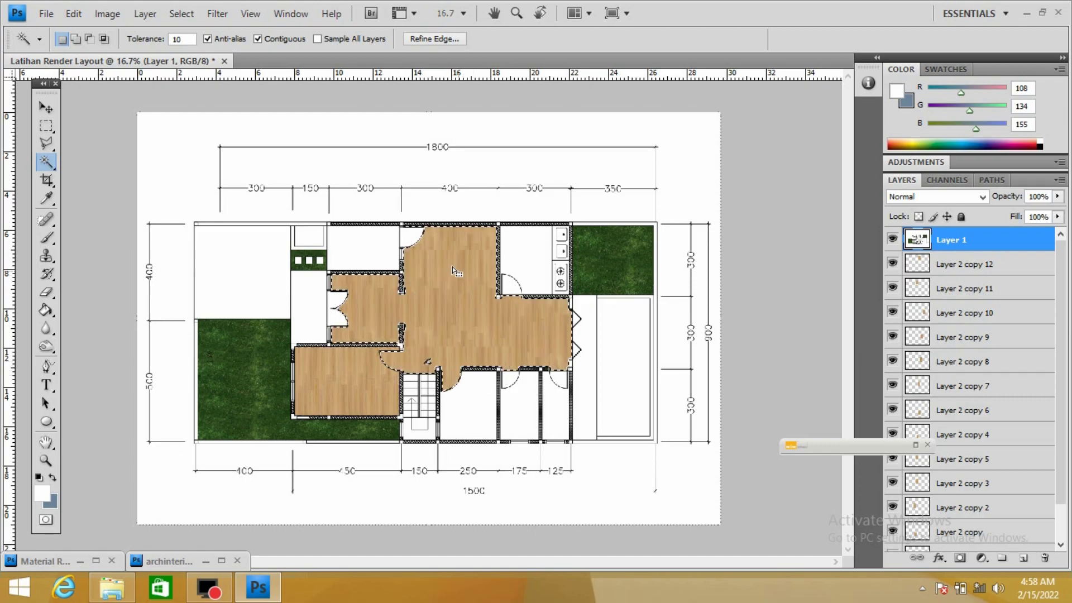
left_click(465, 402)
key("Delete")
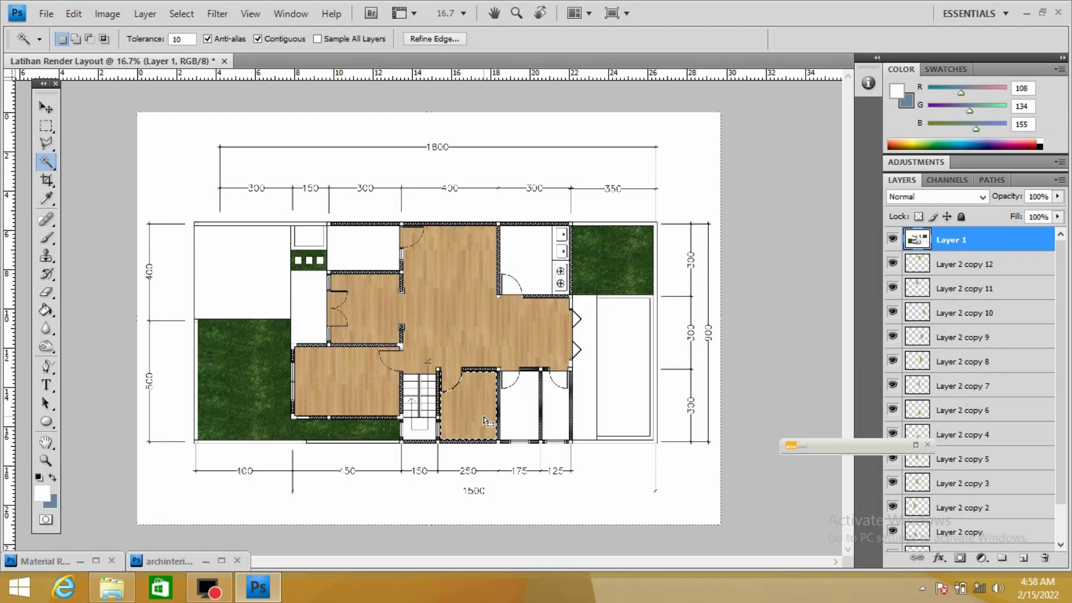
key("ctrl+d")
left_click(46, 107)
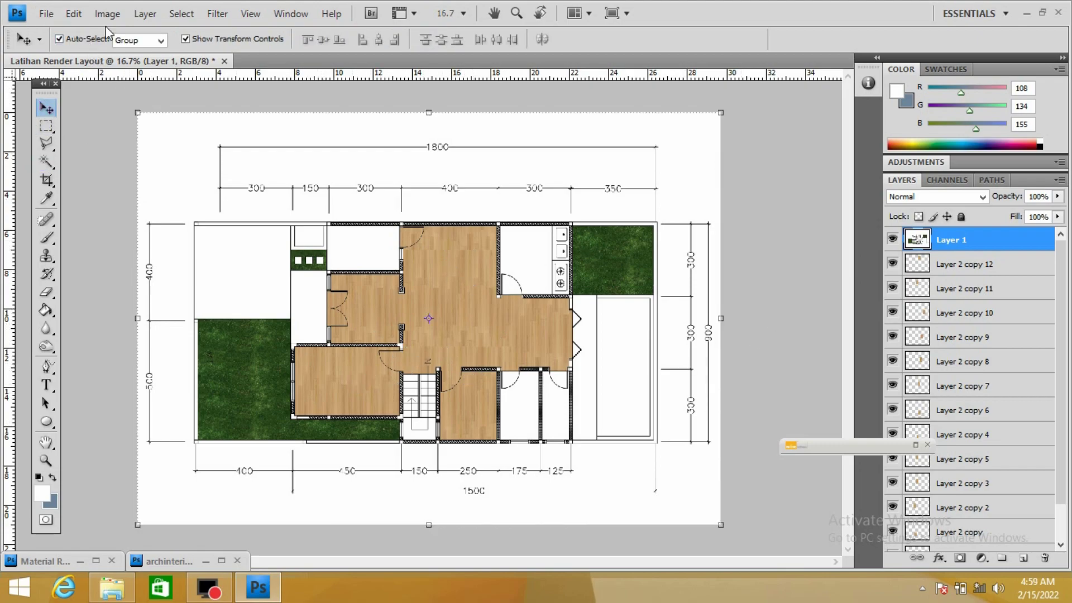
left_click(144, 13)
left_click(192, 514)
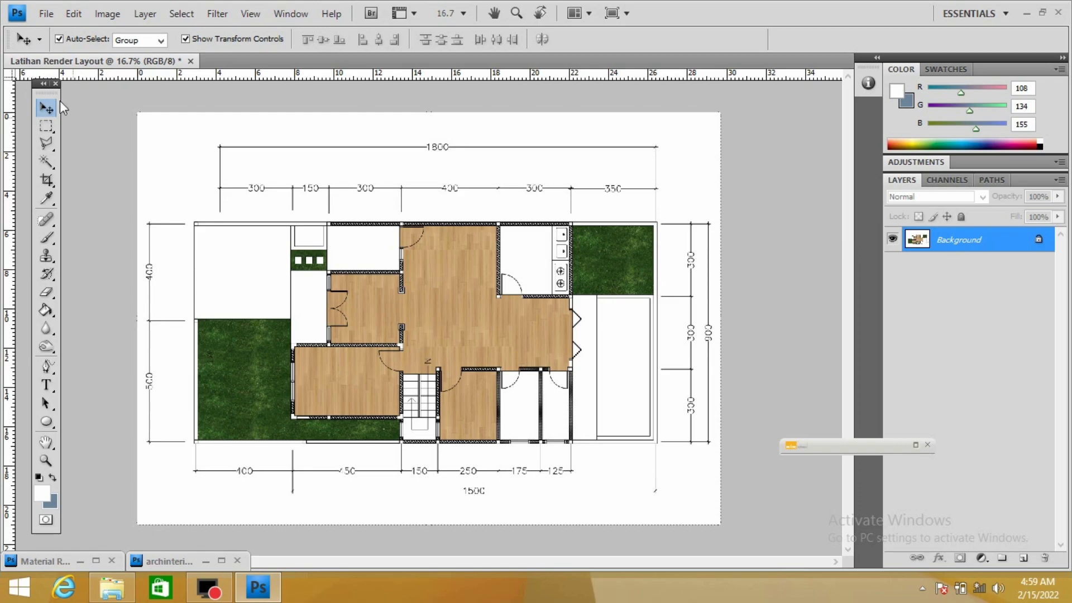
- Duplicate the Background and open the tile grey.jpg texture
key("ctrl+j")
left_click(46, 13)
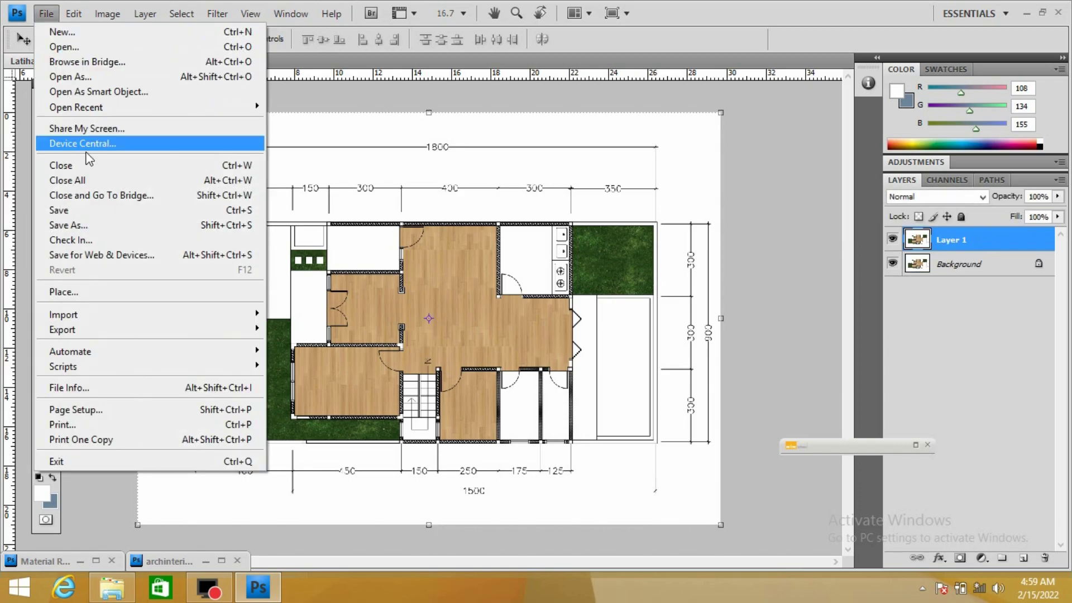
left_click(67, 46)
scroll(801, 103, "down", 3)
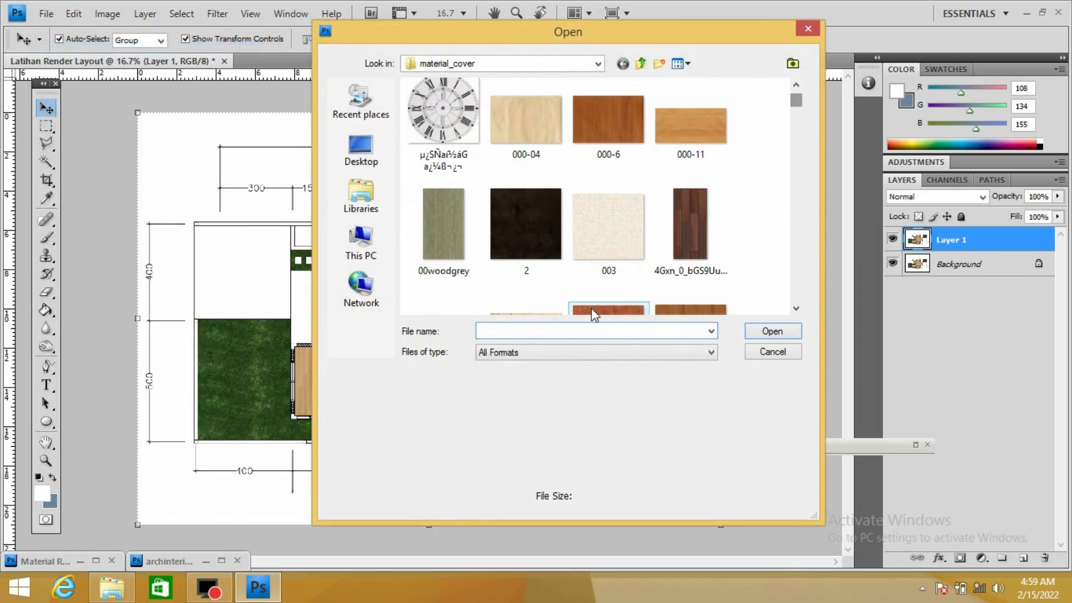
type("tile")
left_click(536, 389)
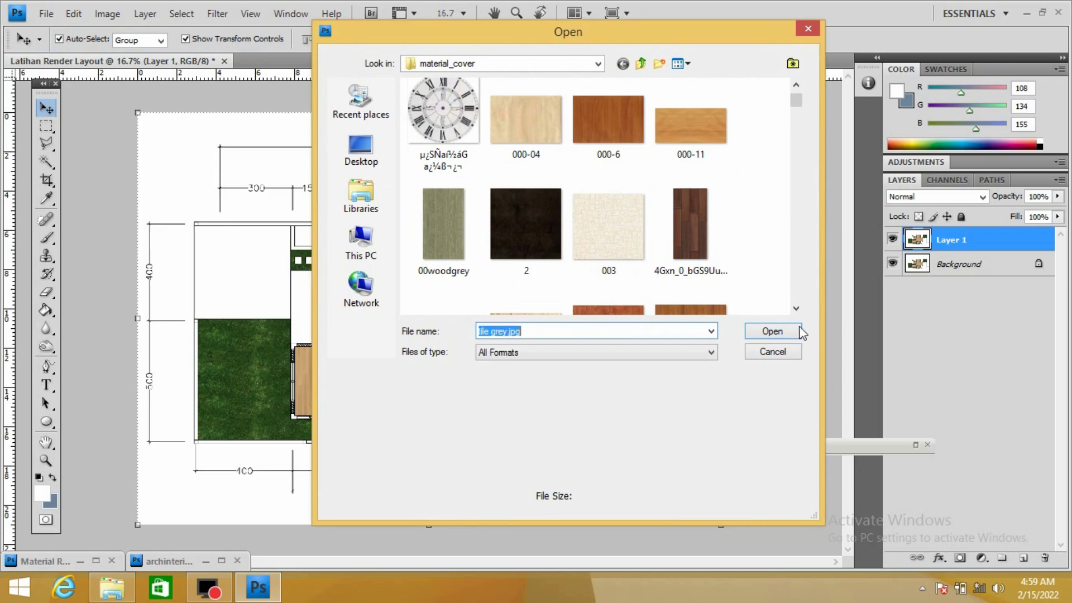
left_click(793, 332)
- Drag the grey tile into the plan, shrink it, and repeat copies across the top room
right_click(308, 62)
left_click(394, 122)
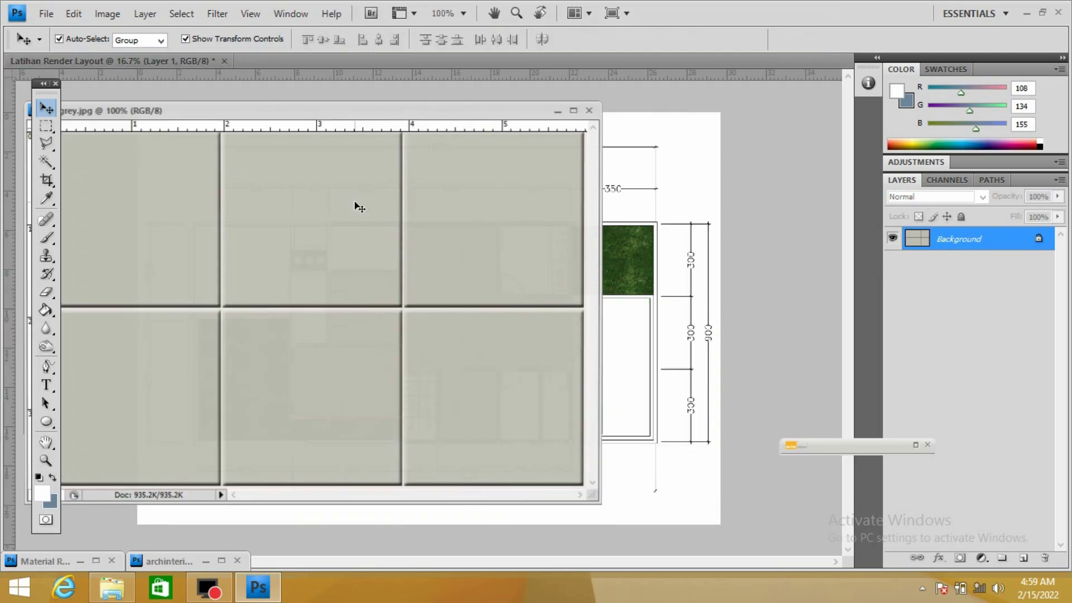
mouse_move(356, 214)
left_mouse_down()
mouse_move(626, 223)
mouse_move(360, 263)
mouse_move(407, 243)
left_mouse_up()
mouse_move(422, 286)
left_mouse_down()
mouse_move(364, 250)
mouse_move(382, 236)
mouse_move(326, 254)
left_mouse_up()
key("Return")
left_click(344, 265)
left_click(326, 208)
left_click(363, 212)
- Alt-drag grey tile copies into the kitchen and the strip beside the garden
key("z")
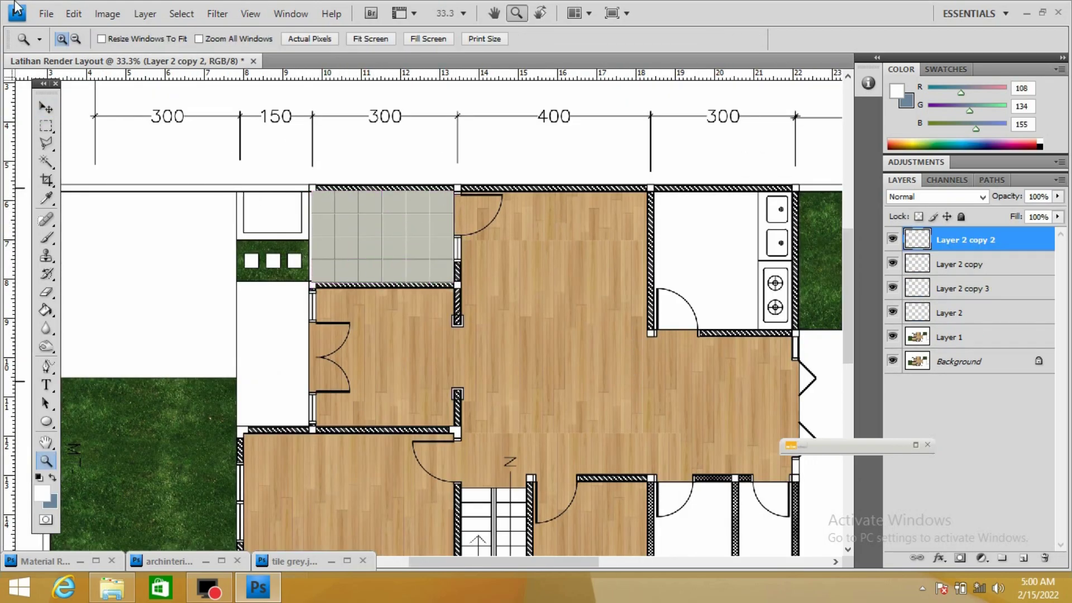
key("ctrl+minus")
key("v")
mouse_move(391, 212)
left_mouse_down()
mouse_move(642, 212)
mouse_move(603, 243)
mouse_move(603, 279)
left_mouse_up()
mouse_move(614, 217)
left_mouse_down()
mouse_move(670, 218)
mouse_move(653, 284)
left_mouse_up()
left_click(352, 211)
mouse_move(359, 220)
left_mouse_down()
mouse_move(304, 283)
mouse_move(305, 318)
left_mouse_up()
key("ctrl+t")
key("Return")
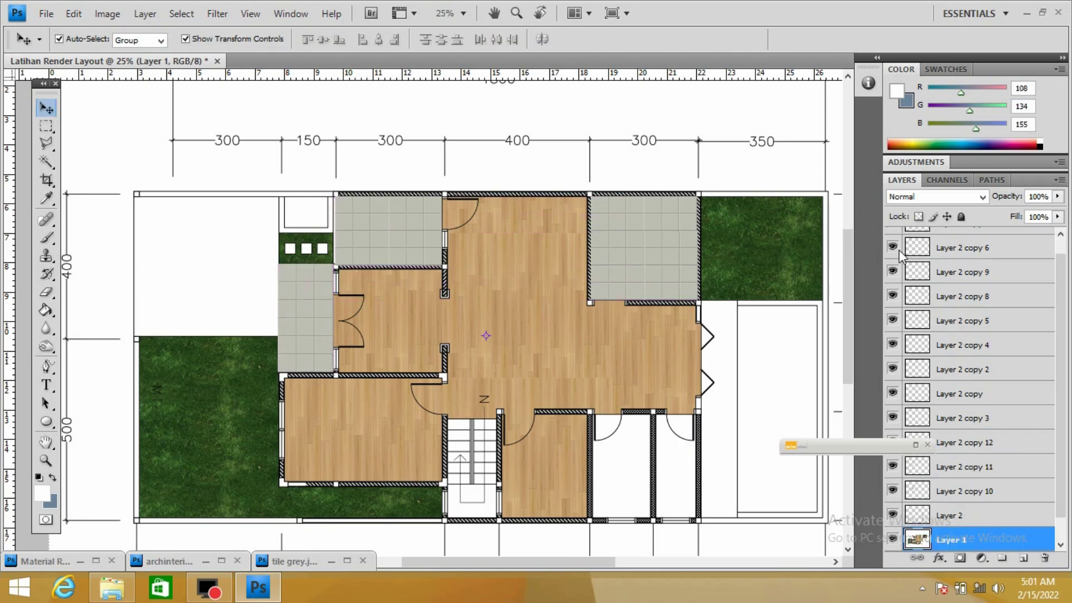
- Move the plan layer above the tiles and delete the white rooms to reveal them
scroll(957, 517, "down", 1)
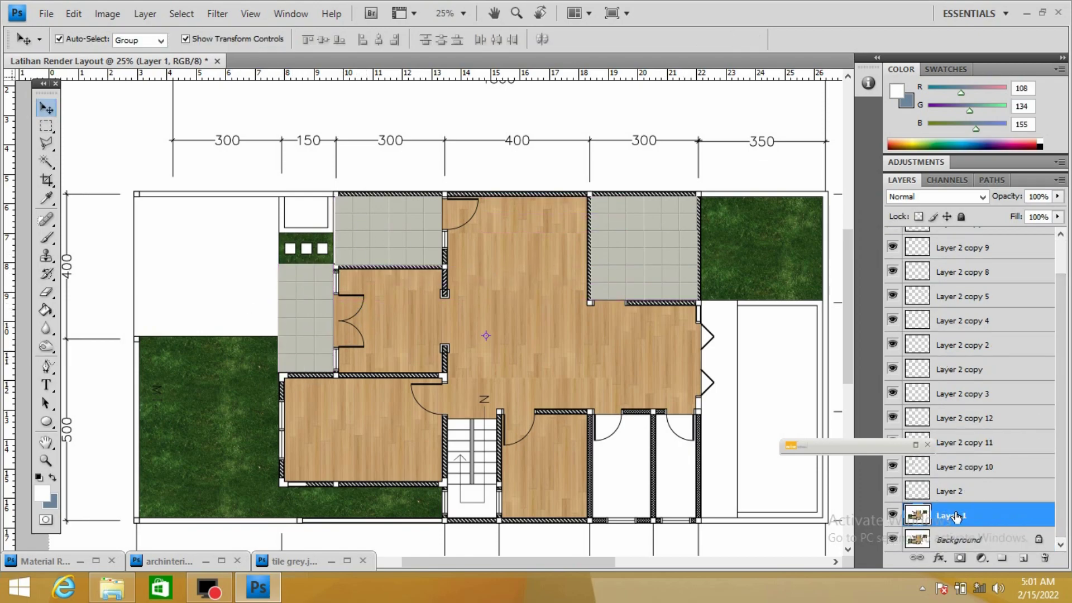
left_click_drag(954, 510, 952, 234)
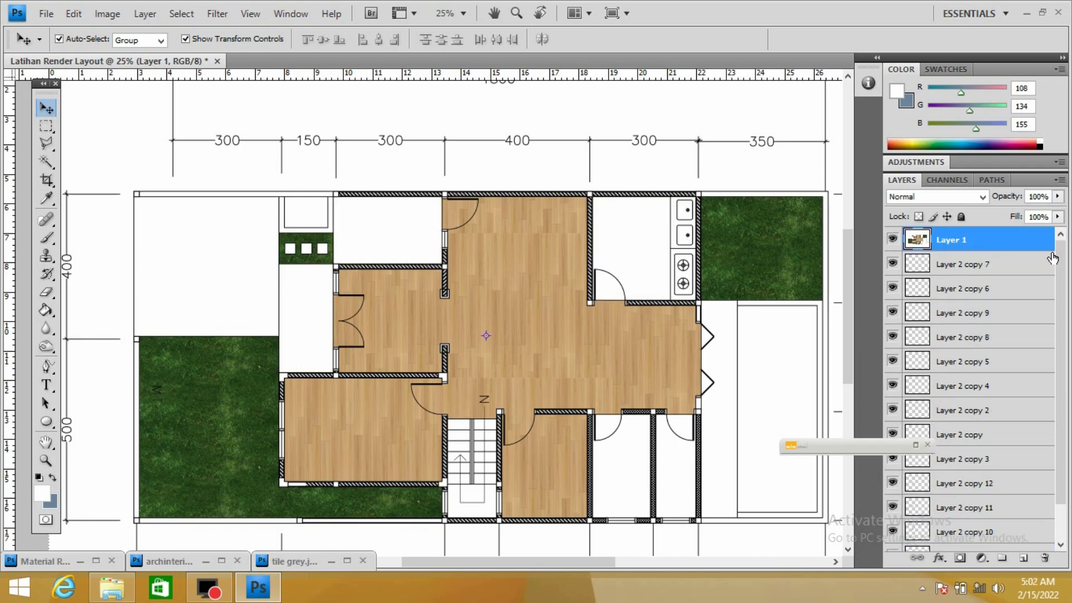
key("w")
key("Delete")
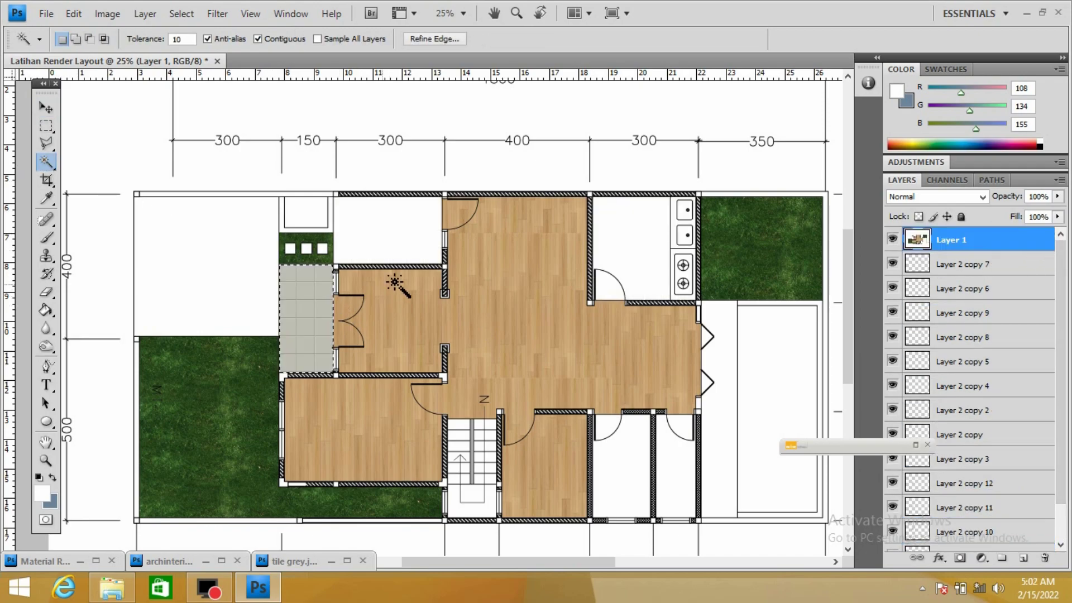
left_click(640, 245)
key("Delete")
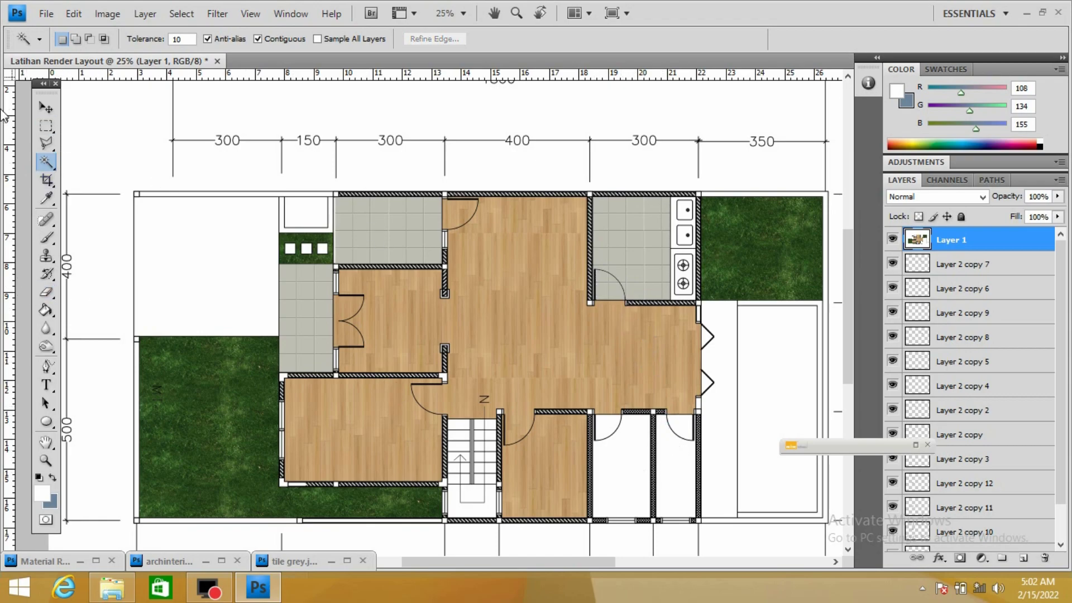
- Flatten the image into a single Background layer
left_click(158, 17)
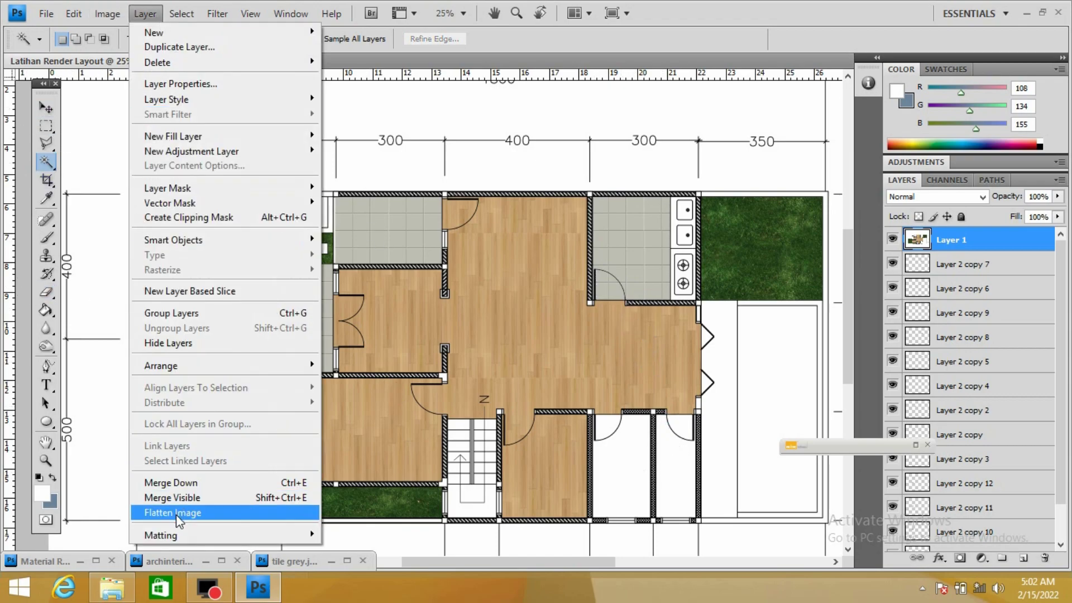
left_click(167, 509)
left_click(516, 13)
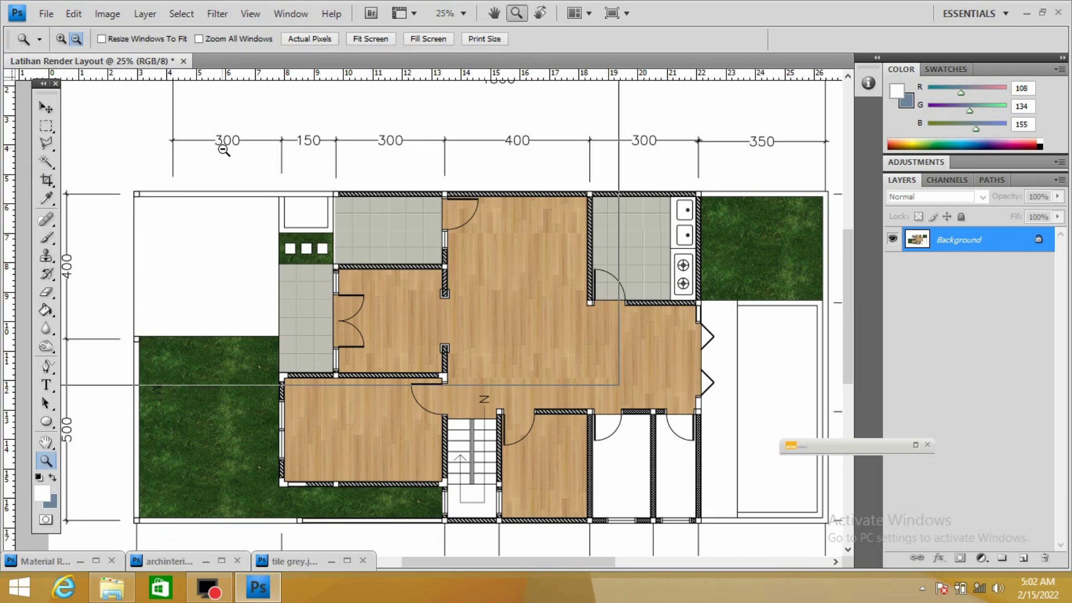
left_click(378, 326, "alt")
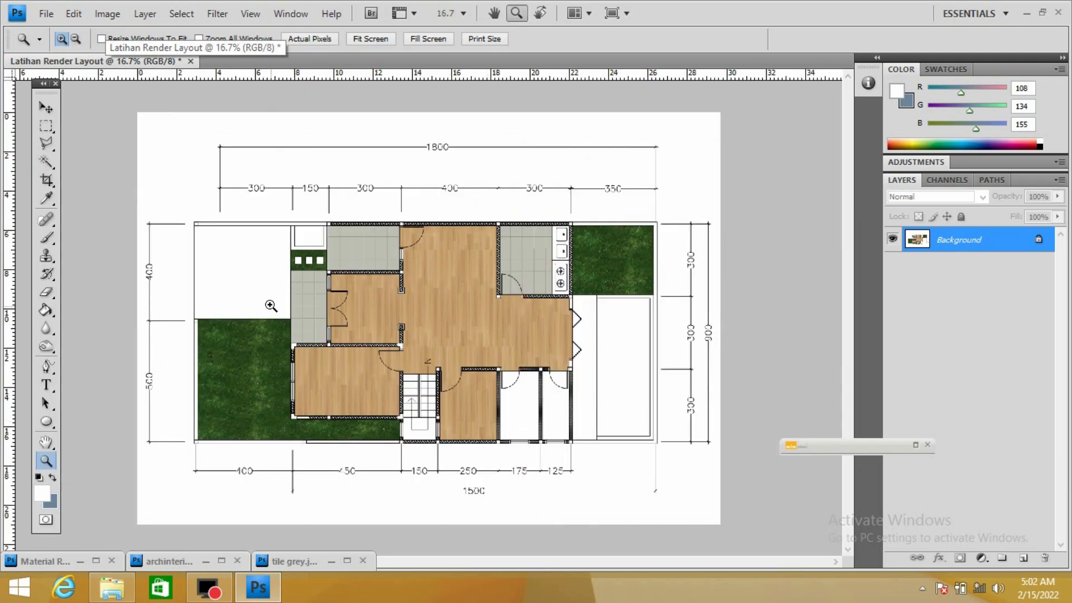
left_click(222, 246)
- Duplicate the Background layer and open the STUCCO.JPG texture
left_click(46, 105)
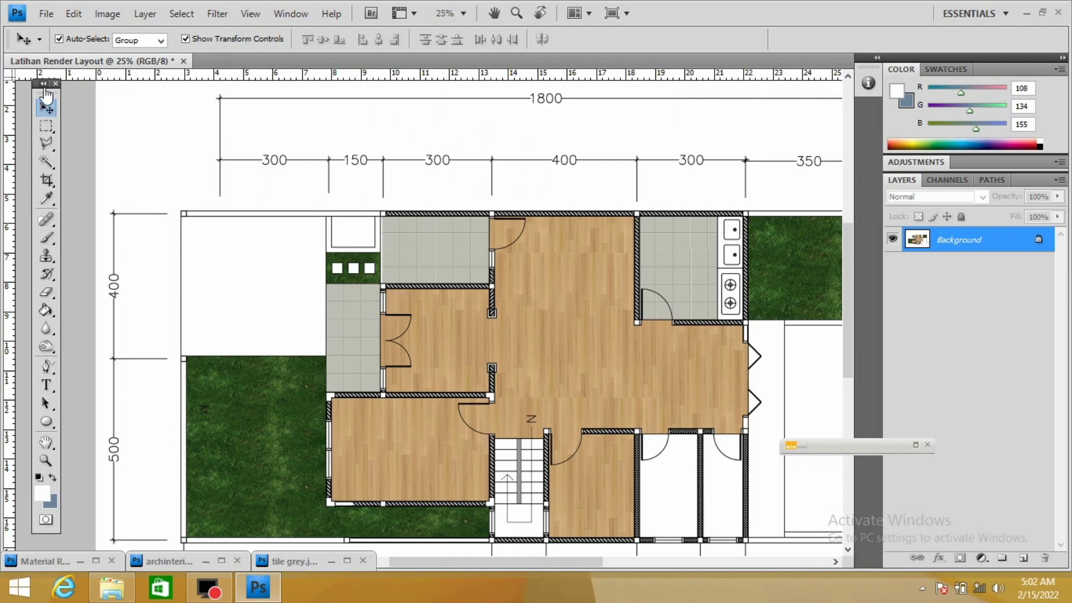
key("ctrl+j")
left_click(46, 13)
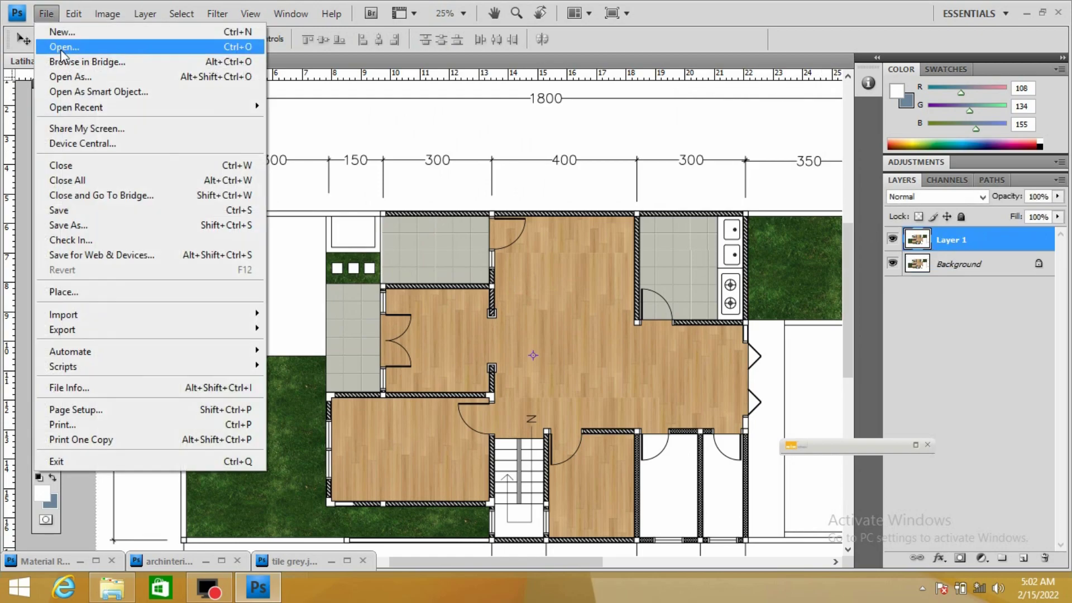
left_click(61, 49)
left_click(799, 114)
left_click_drag(799, 114, 816, 150)
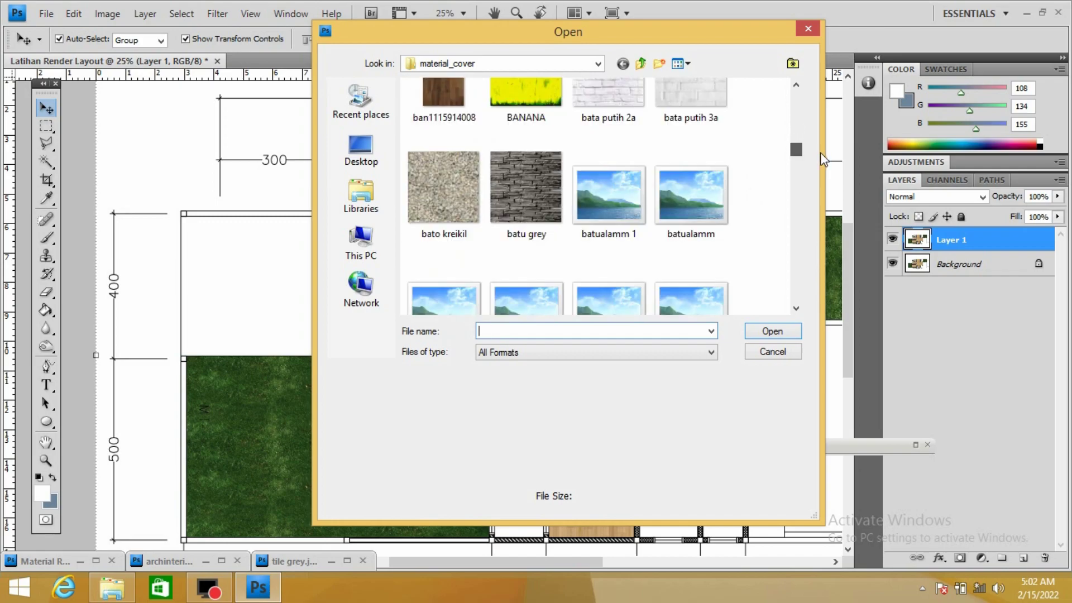
mouse_move(815, 145)
left_mouse_down()
mouse_move(846, 195)
mouse_move(842, 262)
left_mouse_up()
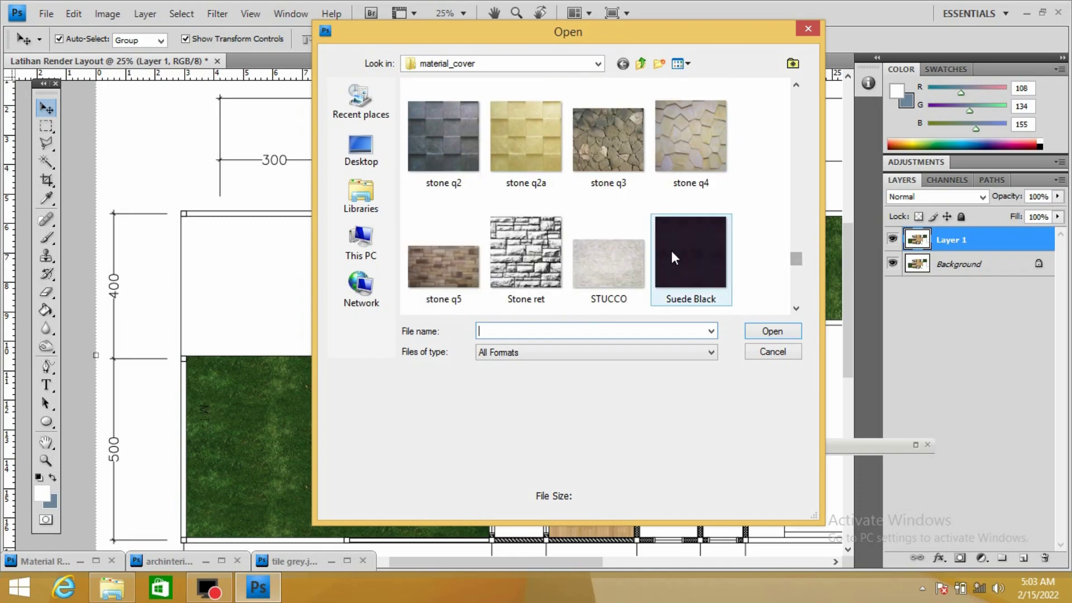
left_click(608, 263)
left_click(772, 331)
- Float the STUCCO document in its own window and drag it into the floor plan
right_click(329, 61)
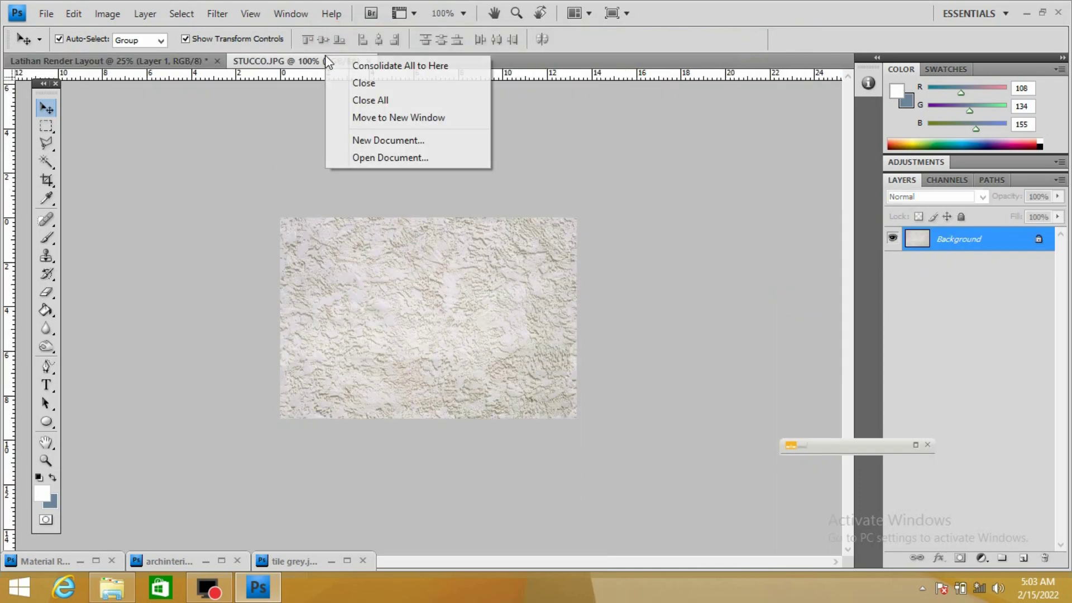
left_click(383, 117)
mouse_move(290, 124)
left_mouse_down()
mouse_move(682, 142)
mouse_move(575, 141)
left_mouse_up()
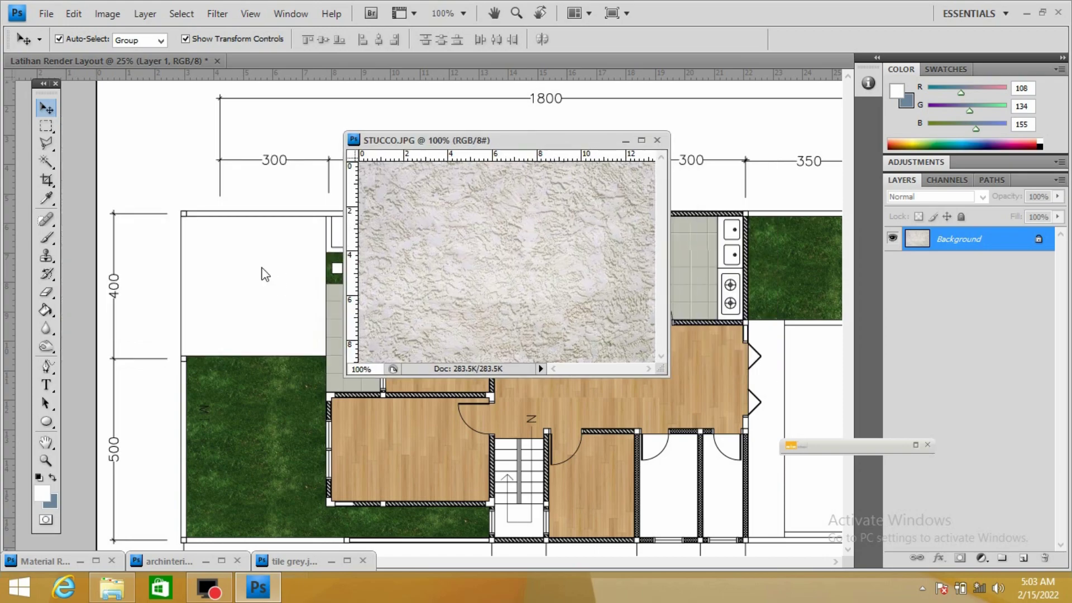
left_click_drag(503, 257, 263, 272)
left_click(626, 140)
- Tile stucco copies over the top-left area and move the plan layer above them
left_click_drag(220, 242, 299, 243, "alt")
mouse_move(298, 243)
left_mouse_down("alt")
mouse_move(220, 305)
mouse_move(299, 306)
left_mouse_up("alt")
mouse_move(298, 306)
left_mouse_down("alt")
mouse_move(220, 368)
mouse_move(299, 368)
left_mouse_up("alt")
left_click_drag(916, 391, 966, 242)
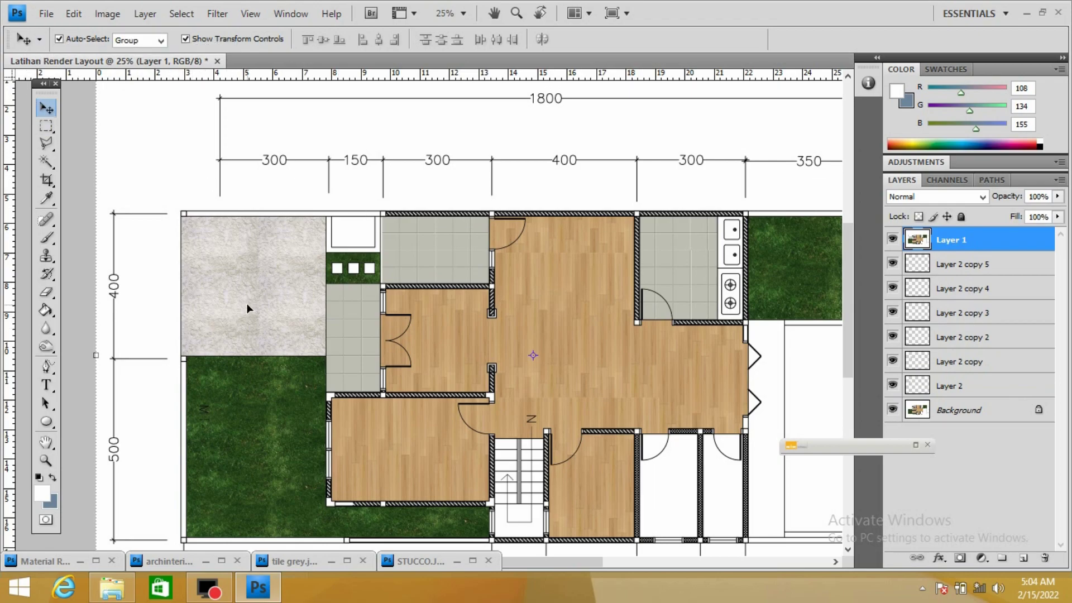
scroll(848, 300, "down", 3)
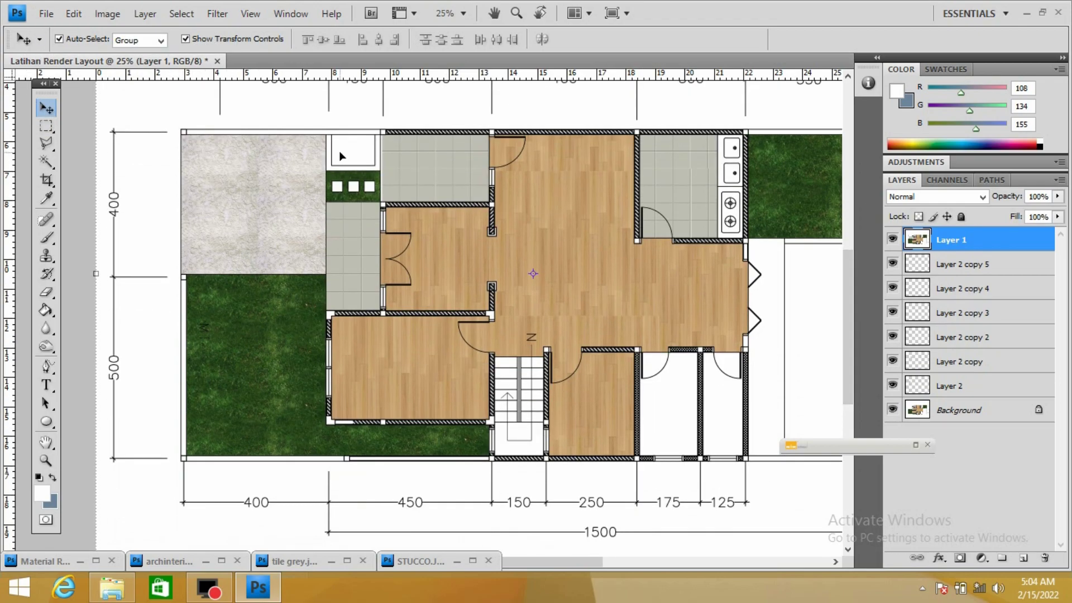
- Flatten the image and open the Water4 image from the PNG 2D folder
left_click(145, 13)
left_click(149, 514)
left_click(47, 14)
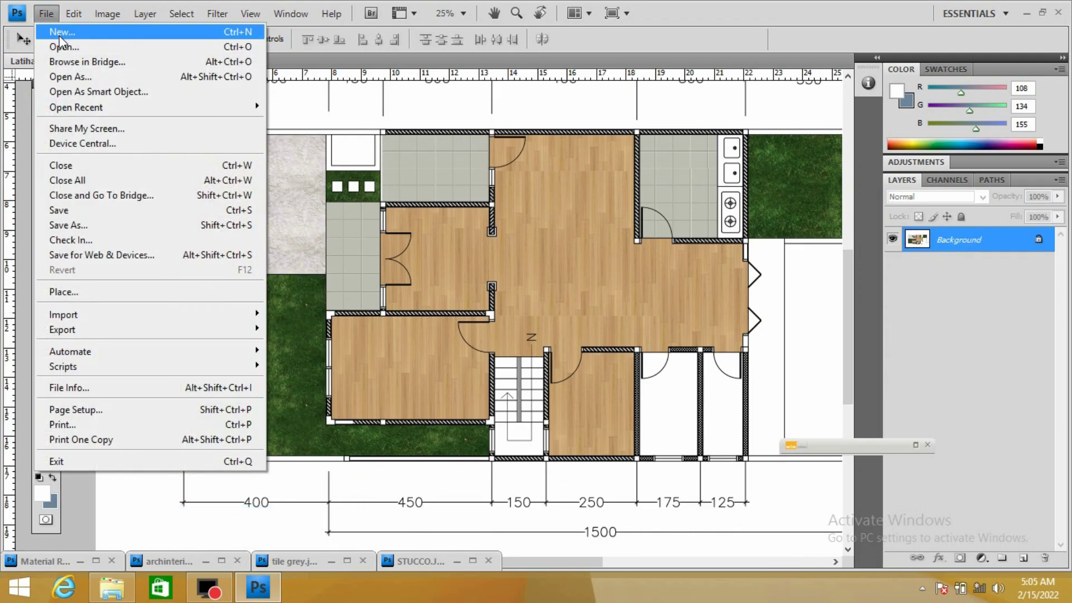
left_click(72, 43)
double_click(600, 134)
scroll(597, 147, "down", 2)
scroll(615, 223, "down", 2)
left_click(690, 268)
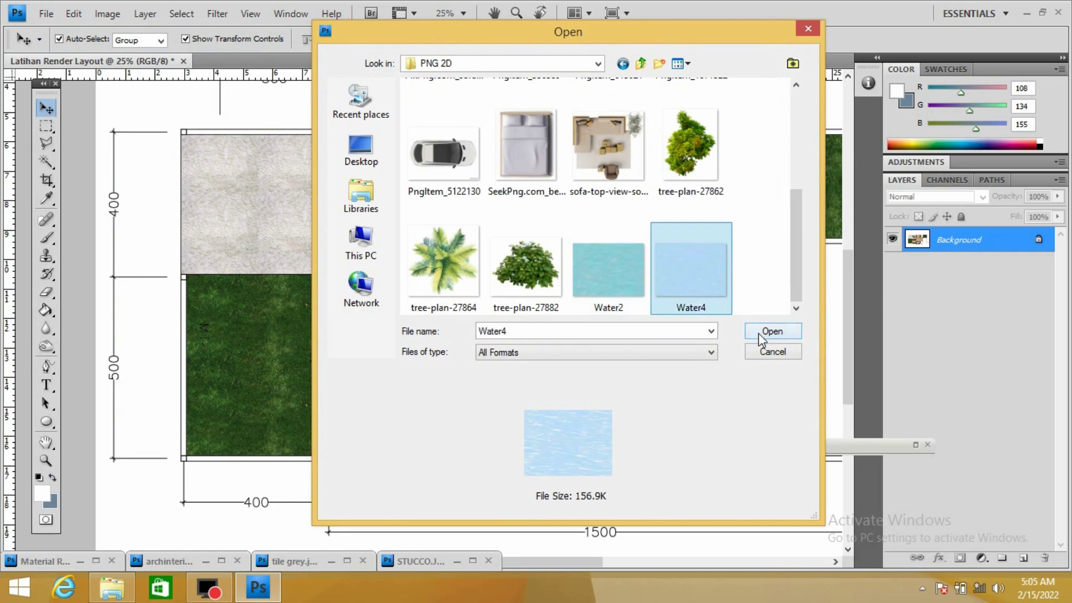
left_click(772, 331)
- Float Water4 in its own window and place the water in the small top pool corner
right_click(309, 62)
left_click(406, 129)
mouse_move(253, 199)
left_mouse_down()
mouse_move(383, 147)
mouse_move(374, 142)
left_mouse_up()
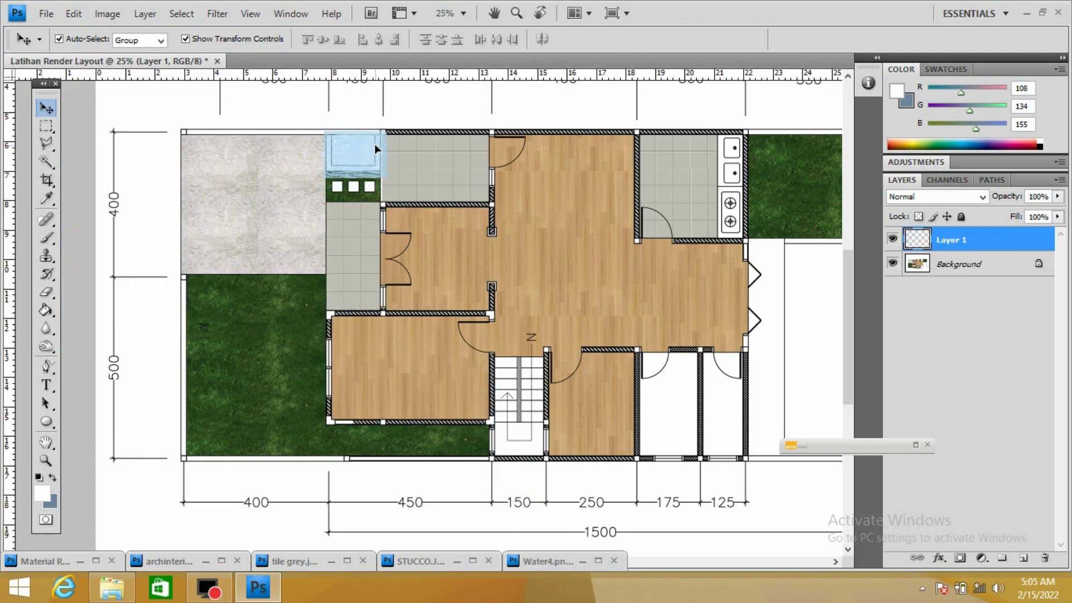
left_click(957, 276)
- Put a Background copy above the water, select the white pool area, and flatten
key("ctrl+j")
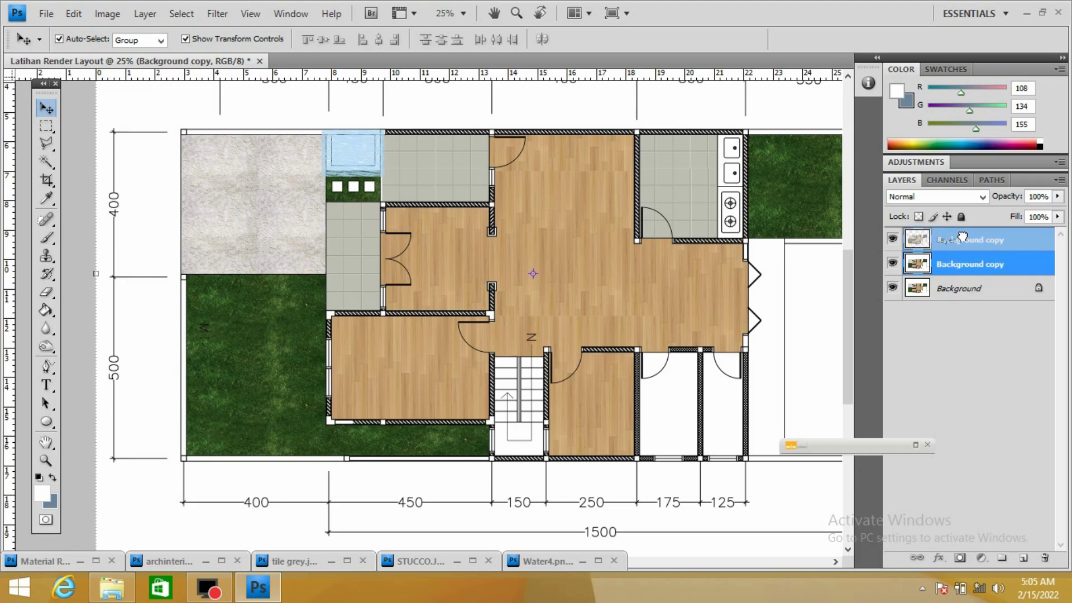
left_click_drag(965, 265, 961, 240)
left_click(44, 163)
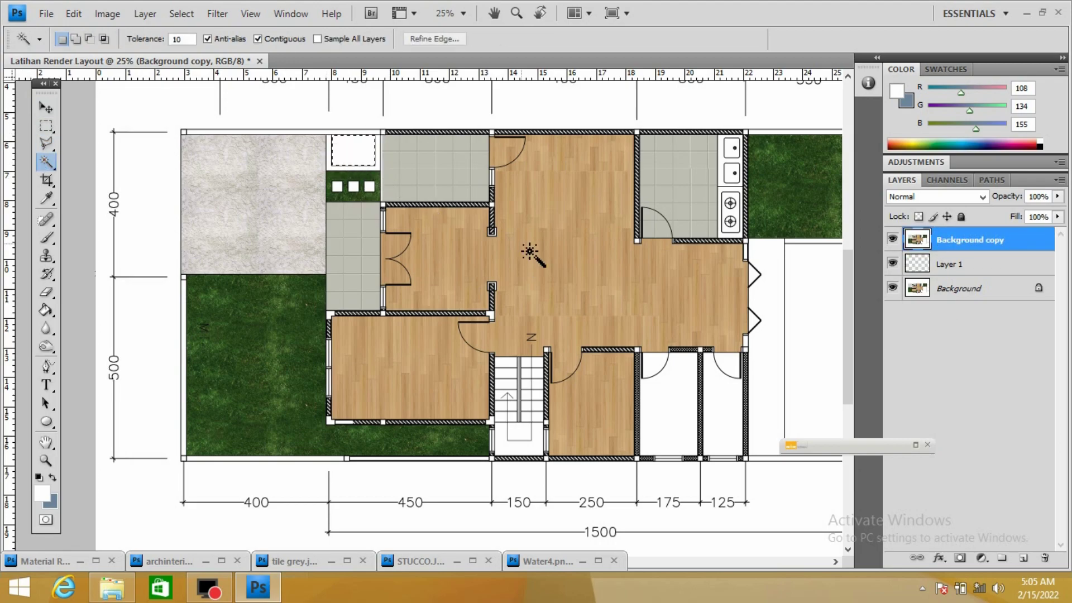
left_click(353, 149)
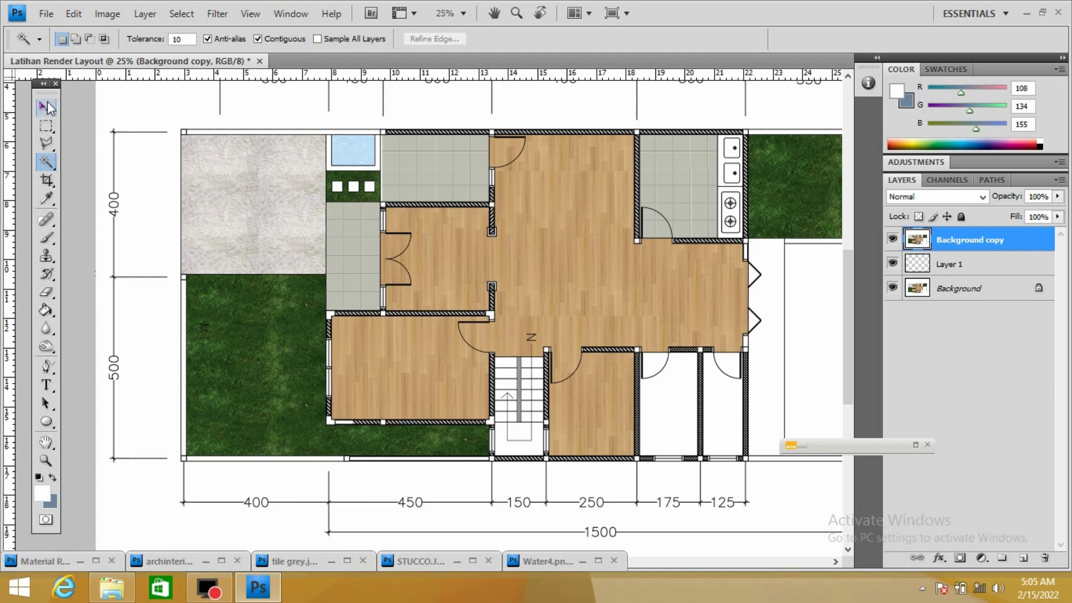
left_click(47, 107)
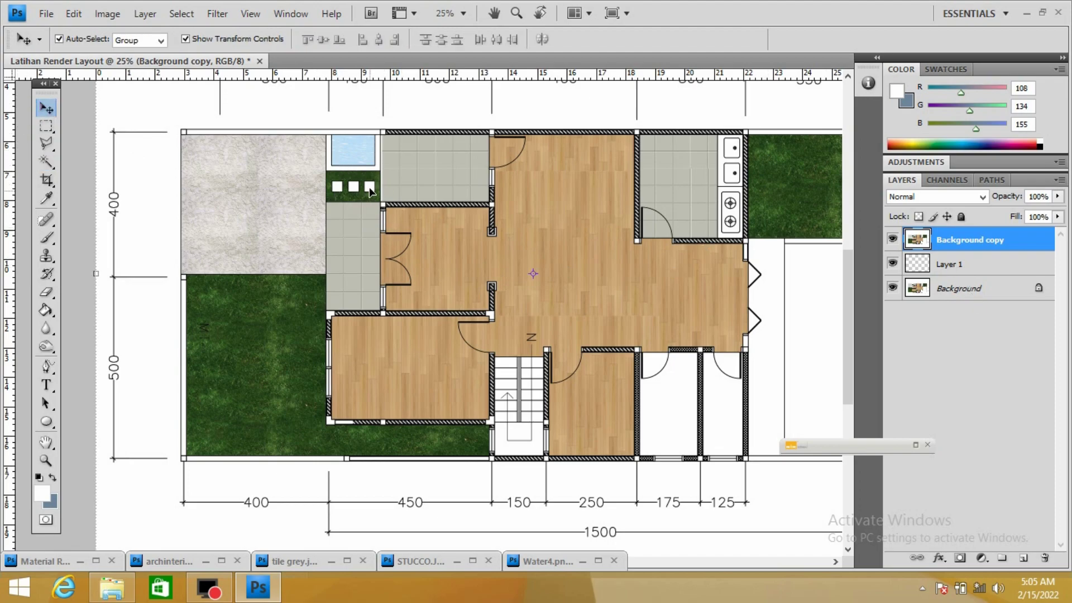
left_click(145, 14)
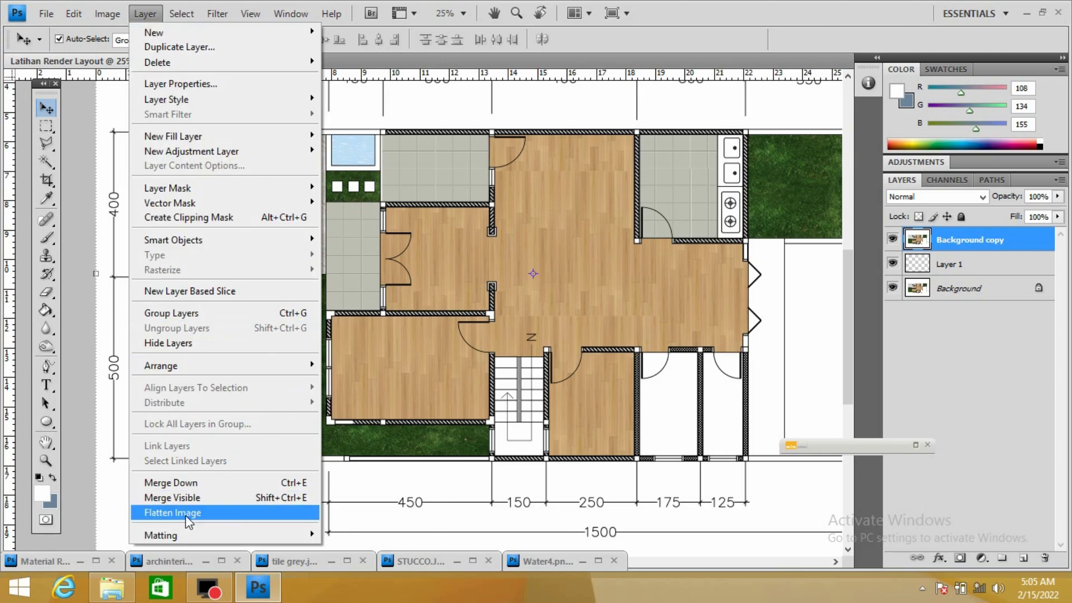
left_click(168, 510)
- Minimize the grass material window and bring up the stucco texture window
left_click(83, 560)
left_click(184, 78)
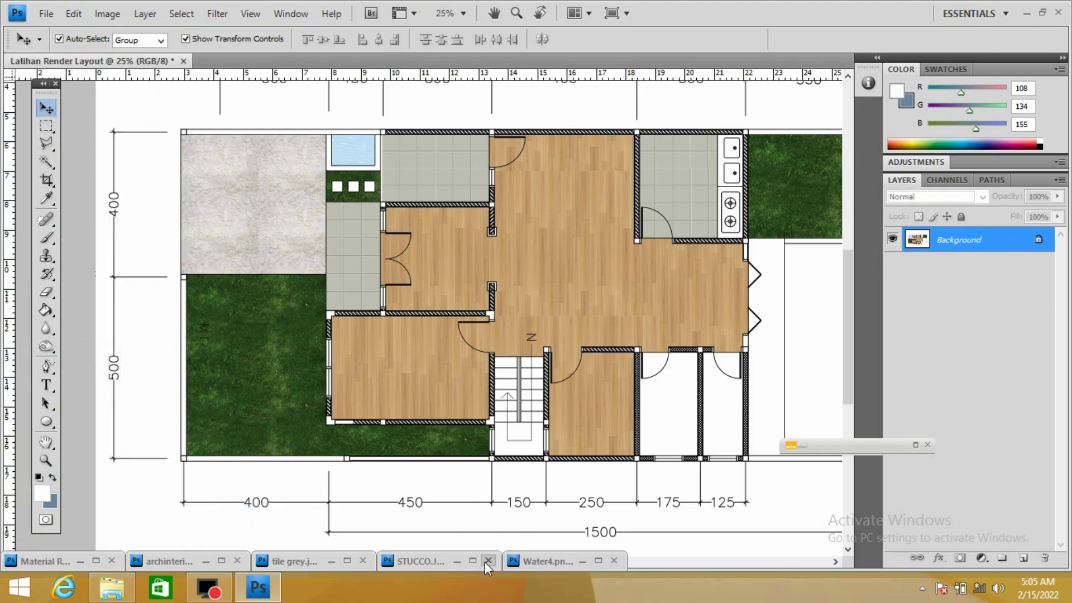
left_click(457, 560)
- Drop the stucco texture onto the plan and lower its lightness with Hue/Saturation
left_click_drag(473, 134, 191, 150)
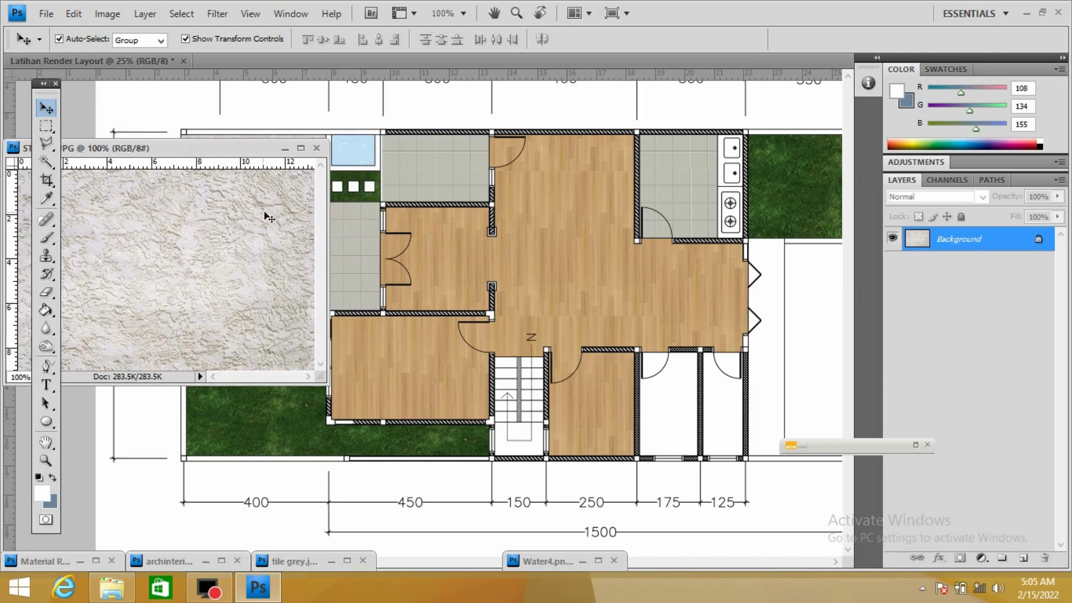
left_click_drag(190, 251, 384, 167)
left_click(281, 146)
key("ctrl+u")
mouse_move(640, 357)
left_mouse_down()
mouse_move(619, 362)
mouse_move(629, 362)
left_mouse_up()
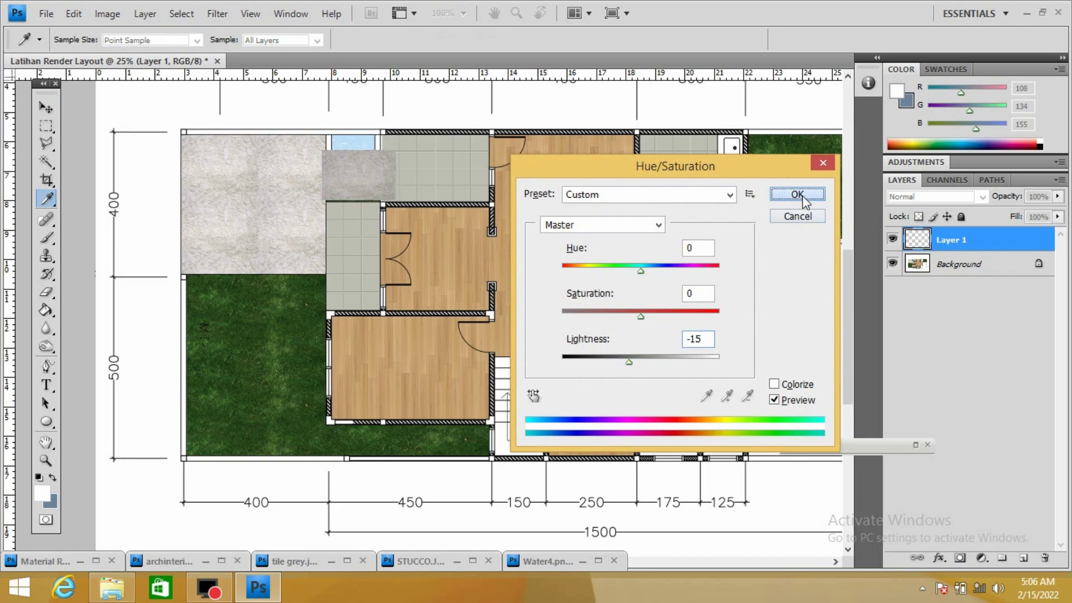
left_click(797, 195)
- Darken the stucco midtones with Curves and fit the patch beside the pool
key("ctrl+m")
mouse_move(782, 244)
left_mouse_down()
mouse_move(761, 215)
mouse_move(789, 252)
left_mouse_up()
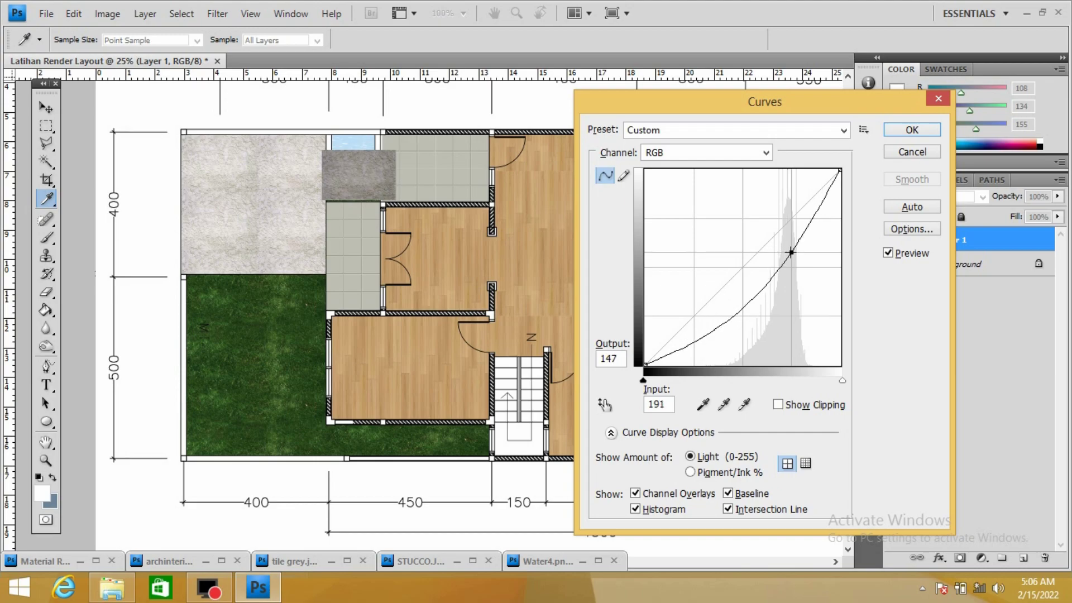
left_click(901, 131)
mouse_move(387, 170)
left_mouse_down()
mouse_move(390, 148)
mouse_move(380, 197)
left_mouse_up()
left_click(400, 185)
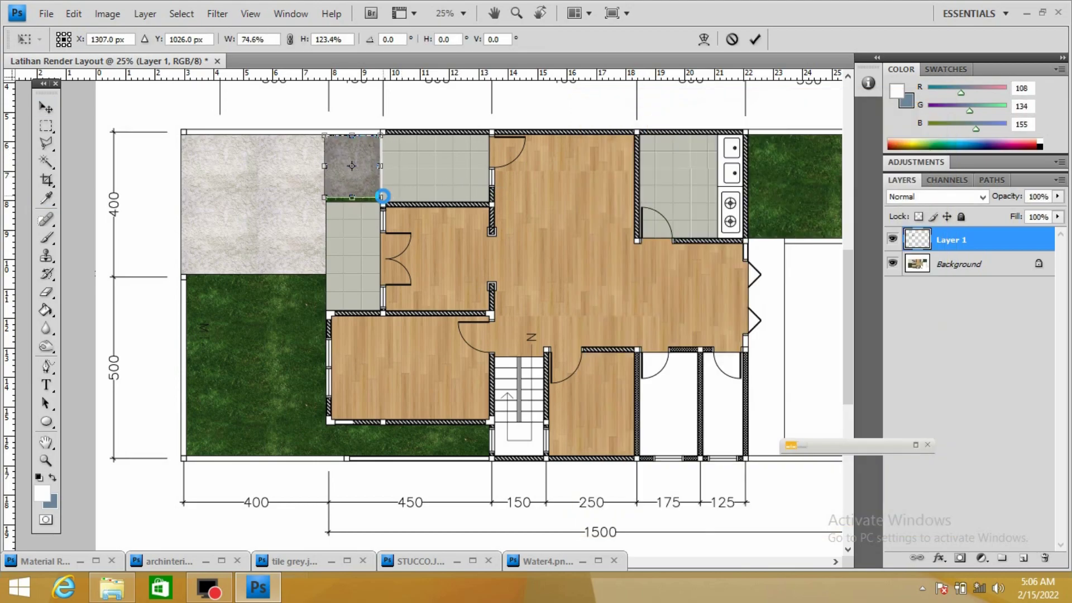
key("Return")
- Place a copy of the plan layer above the stucco and select the stepping stones
left_click(952, 264)
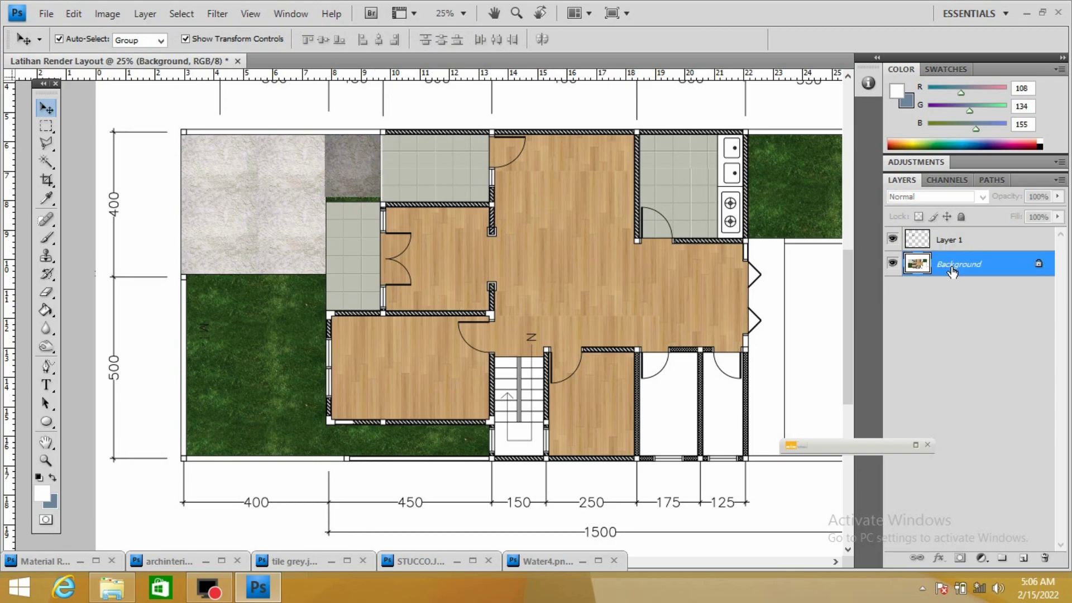
key("ctrl+j")
left_click_drag(956, 266, 961, 241)
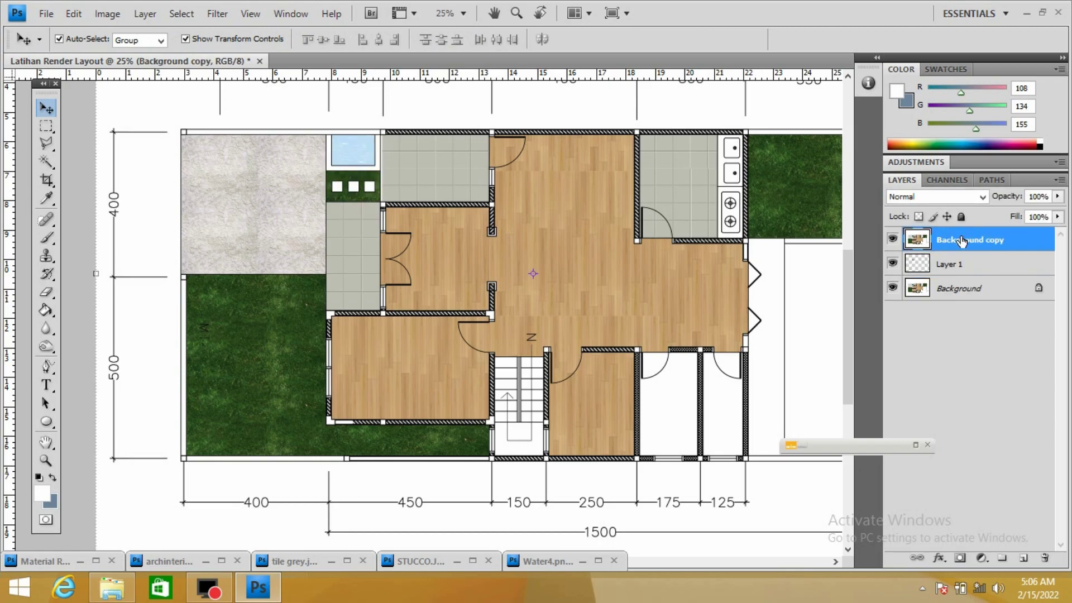
left_click(46, 162)
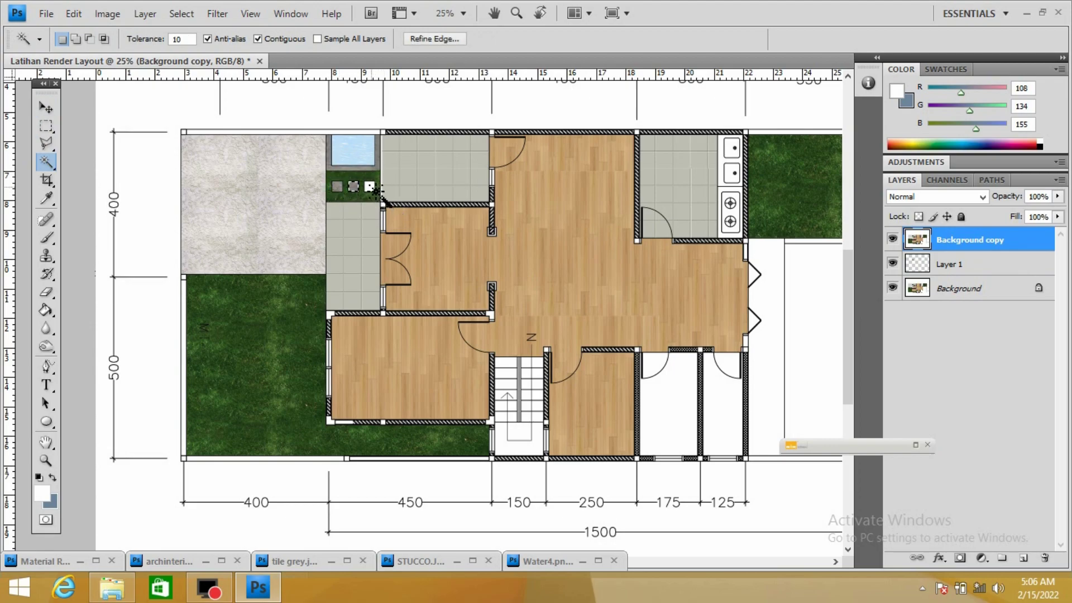
left_click(46, 107)
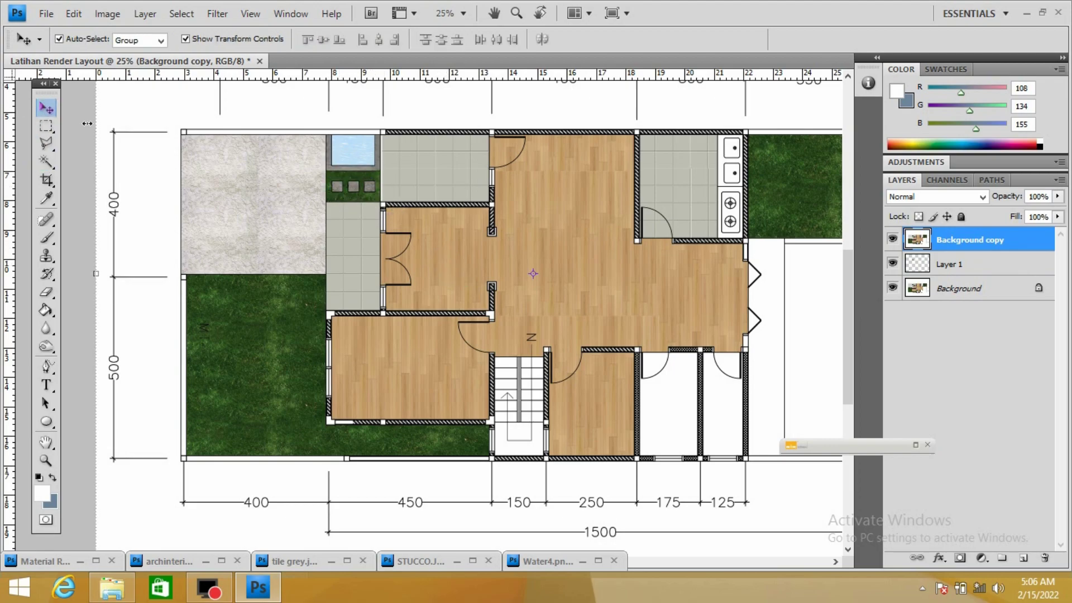
- Flatten the image and duplicate the Background as Layer 1
left_click(145, 14)
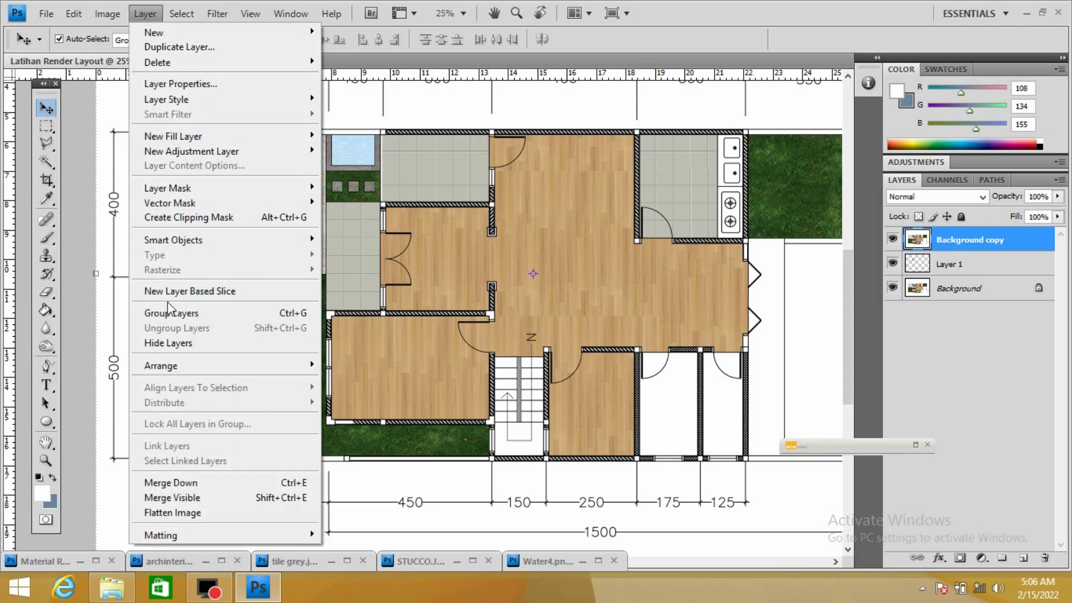
left_click(201, 510)
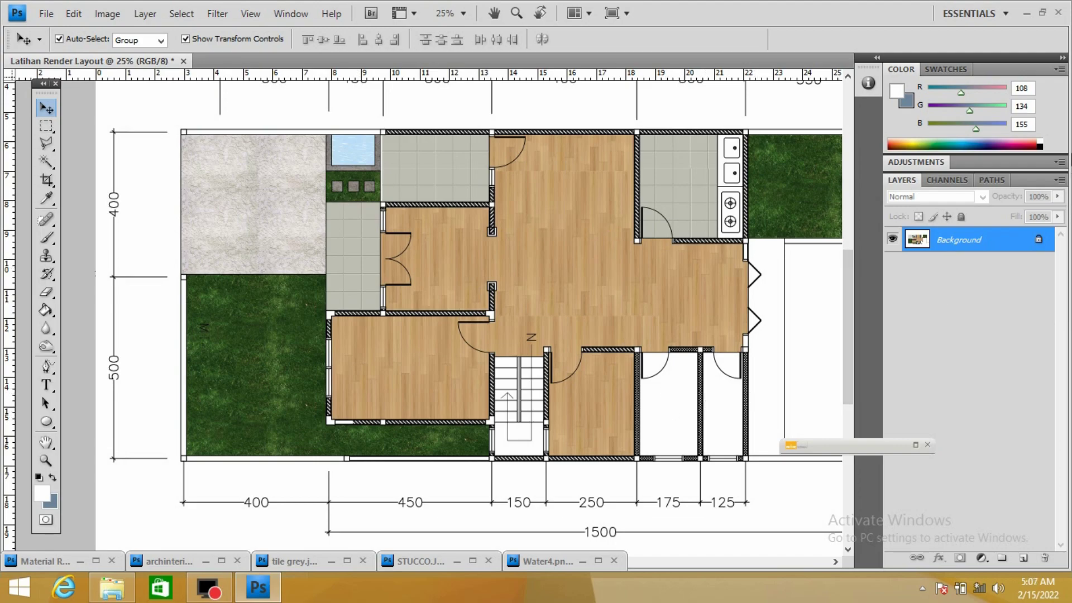
key("ctrl+j")
left_click(46, 14)
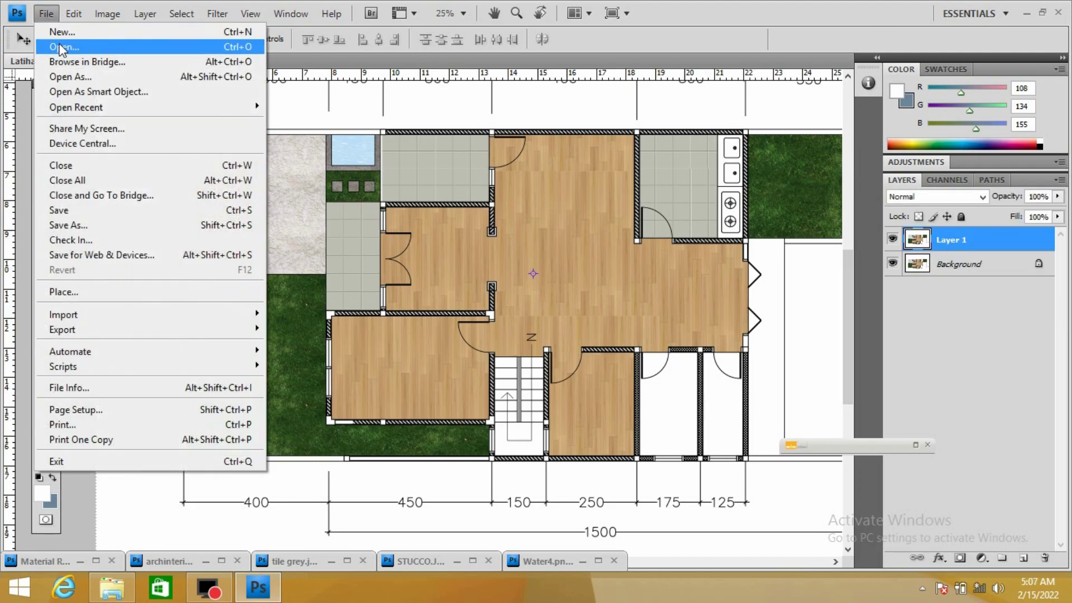
- Open the tile kream texture from the material_cover folder
left_click(48, 45)
left_click(598, 63)
left_click(489, 273)
left_click_drag(798, 110, 869, 248)
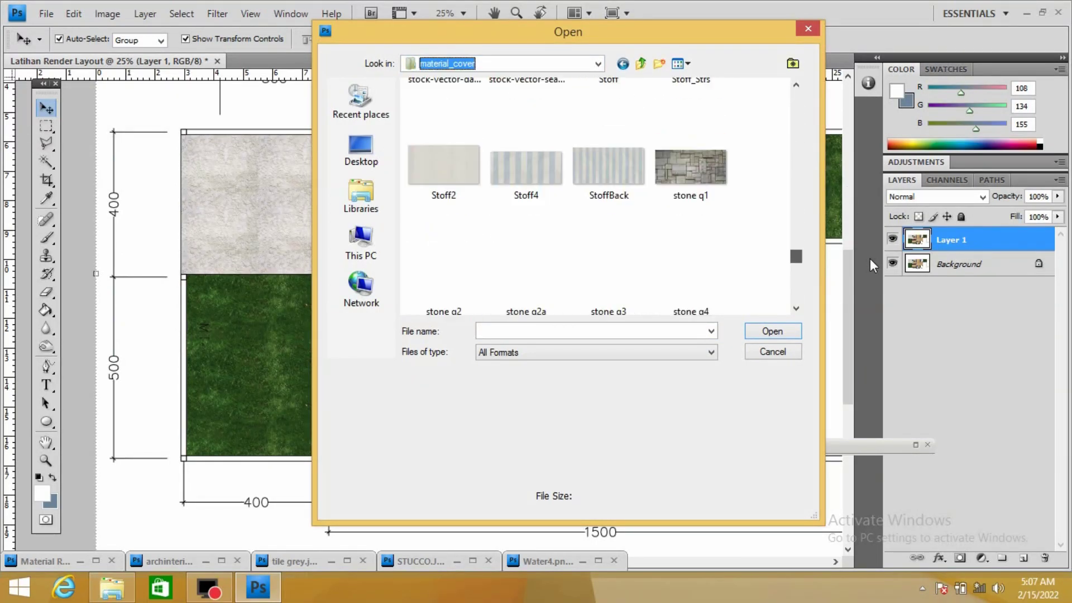
left_click_drag(870, 247, 869, 279)
left_click(563, 157)
double_click(558, 151)
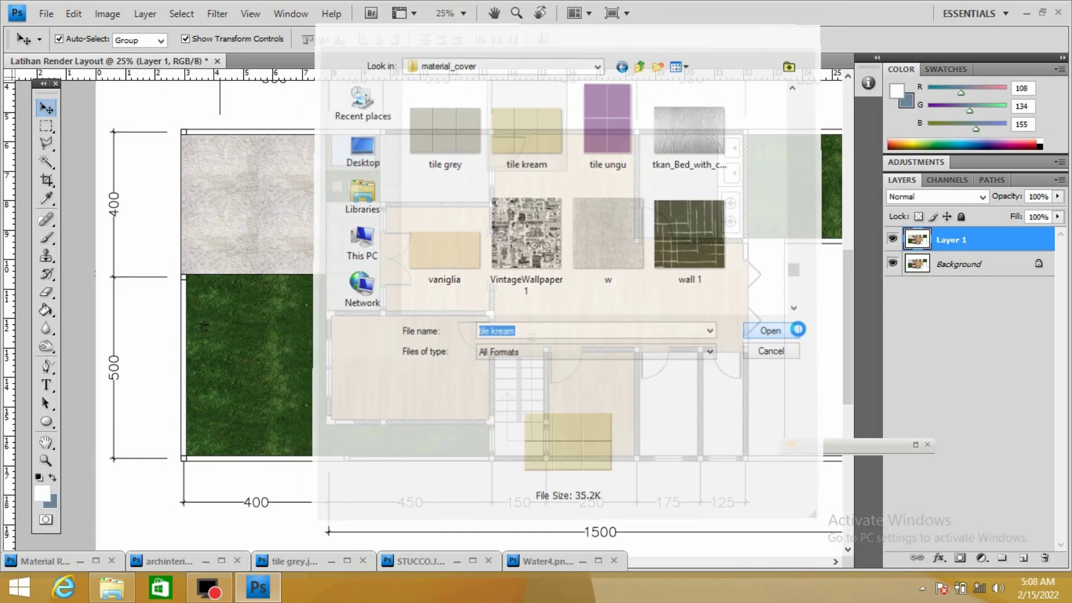
- Drag tile kream into the layout and scale it to one square by the small rooms
right_click(291, 63)
left_click(371, 124)
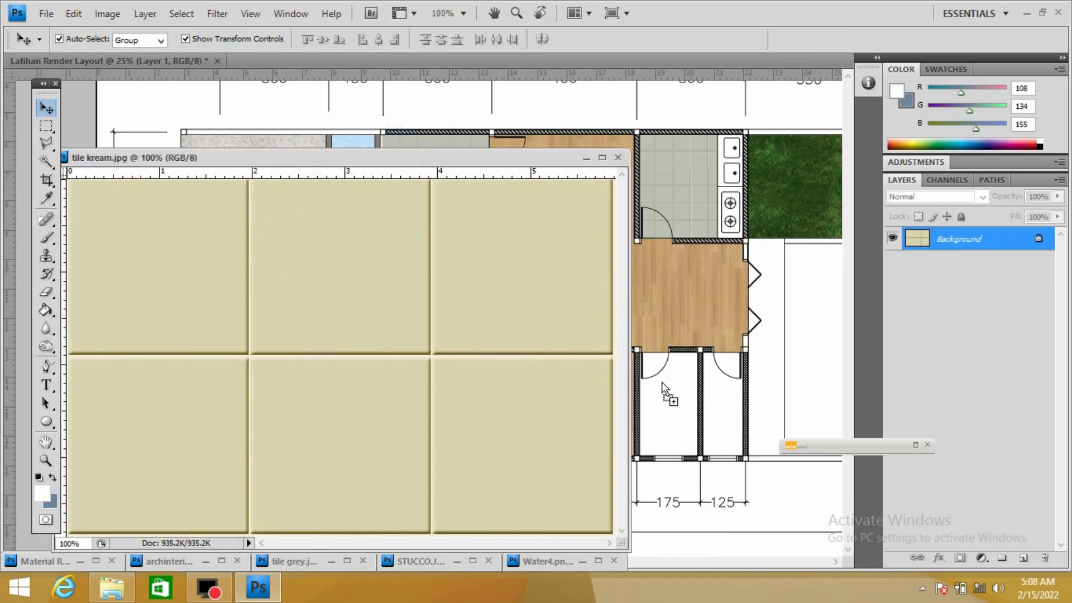
left_click_drag(661, 382, 659, 385)
left_click(585, 158)
key("ctrl+t")
mouse_move(558, 355)
left_mouse_down()
mouse_move(605, 415)
mouse_move(621, 410)
mouse_move(648, 357)
mouse_move(673, 370)
left_mouse_up()
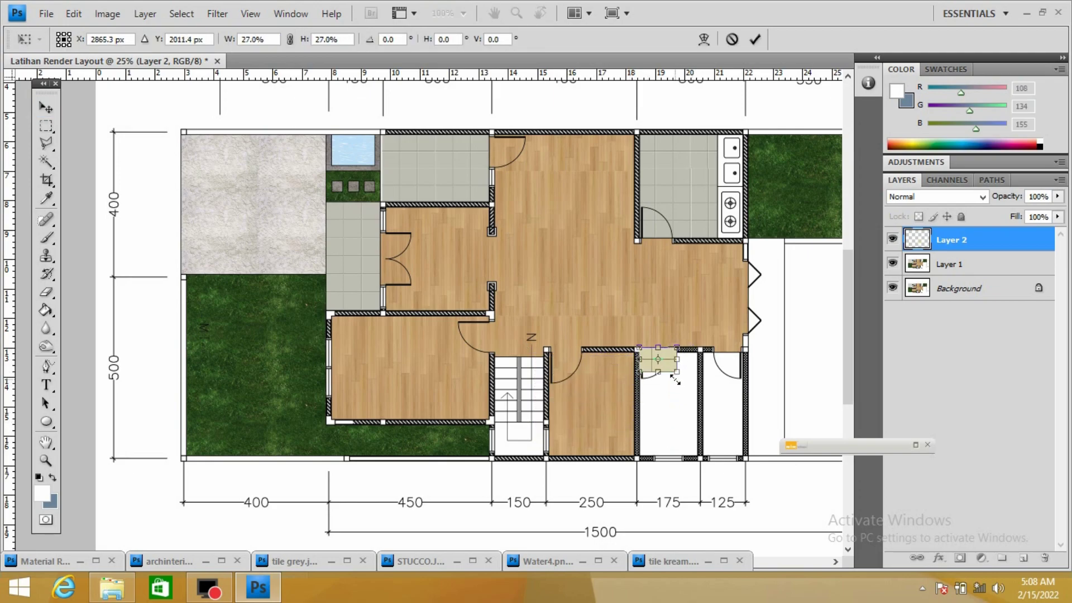
key("Return")
- Alt-drag cream tile copies into a grid covering both narrow rooms
left_click_drag(659, 360, 733, 360)
key("alt+shift+bracketleft")
key("alt+shift+bracketleft")
left_click(674, 386)
mouse_move(659, 360)
left_mouse_down()
mouse_move(659, 383)
mouse_move(733, 384)
left_mouse_up()
left_click_drag(659, 383, 659, 407)
left_click_drag(695, 383, 696, 407)
key("z")
left_click(739, 439)
key("v")
left_click(743, 340)
mouse_move(742, 340)
left_mouse_down()
mouse_move(726, 381)
mouse_move(579, 429)
mouse_move(727, 429)
mouse_move(726, 478)
mouse_move(578, 471)
left_mouse_up()
- Move the plan copy above all the cream tile layers
key("z")
key("ctrl+minus")
key("v")
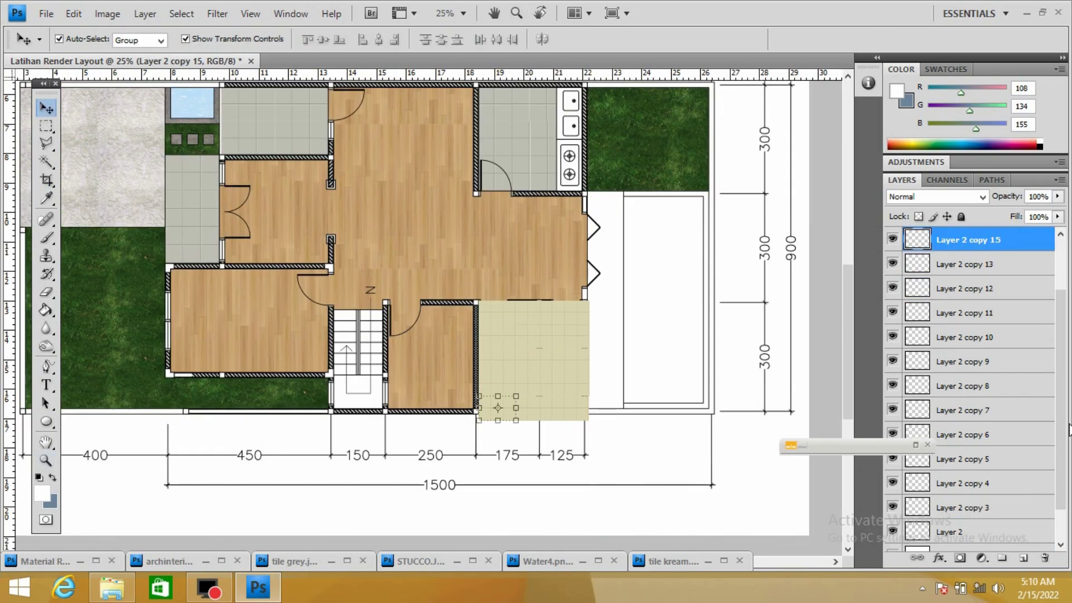
scroll(944, 519, "down", 1)
left_click_drag(944, 519, 945, 260)
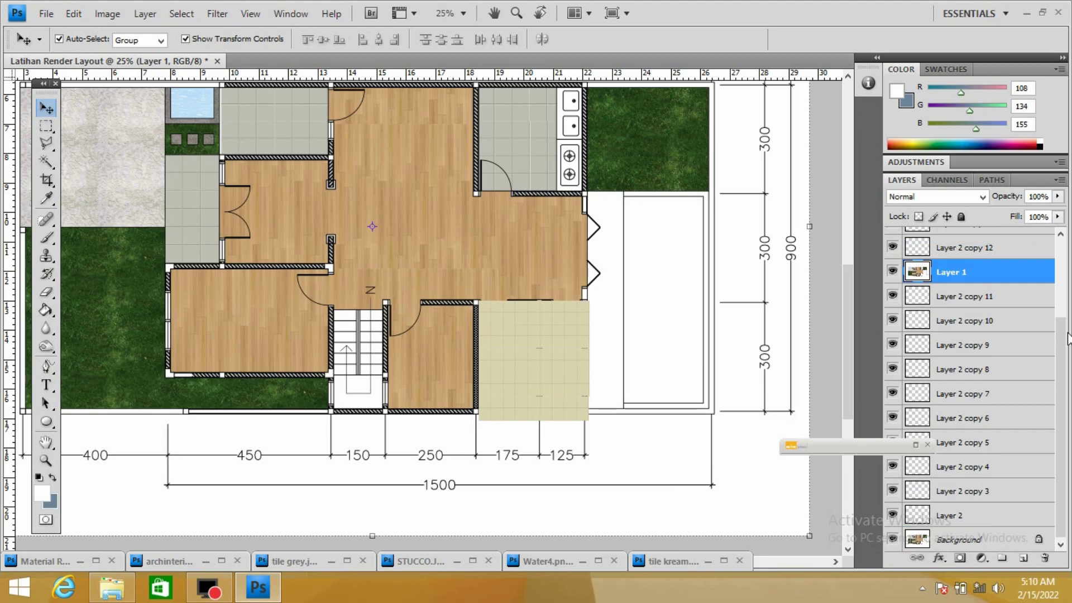
scroll(1050, 237, "up", 2)
left_click_drag(971, 385, 950, 239)
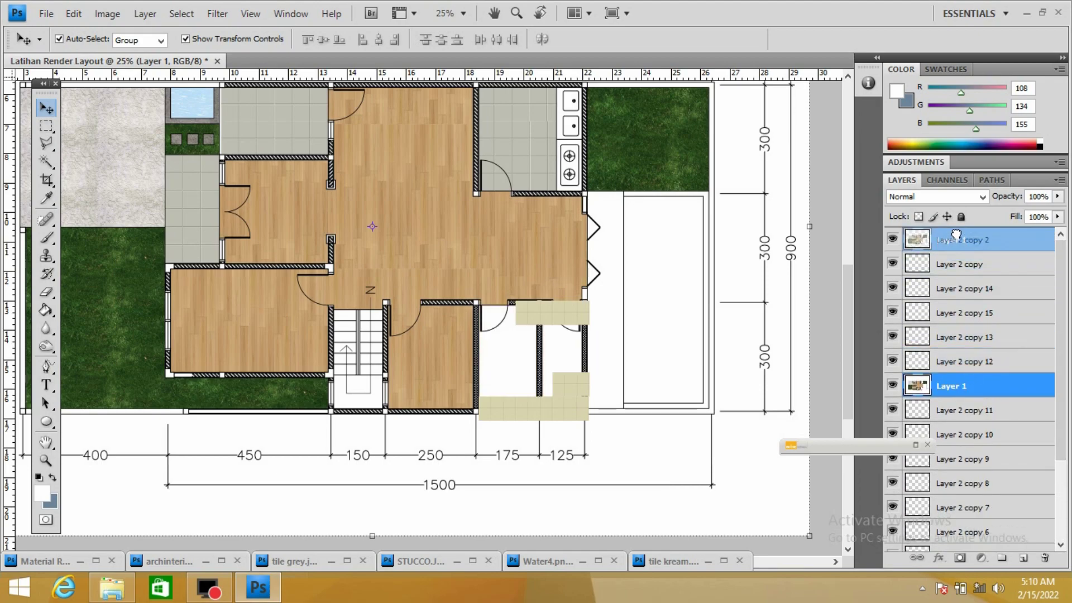
- Delete the 175 and 125 room floors to reveal the tiles, then flatten and duplicate the plan
left_click(46, 161)
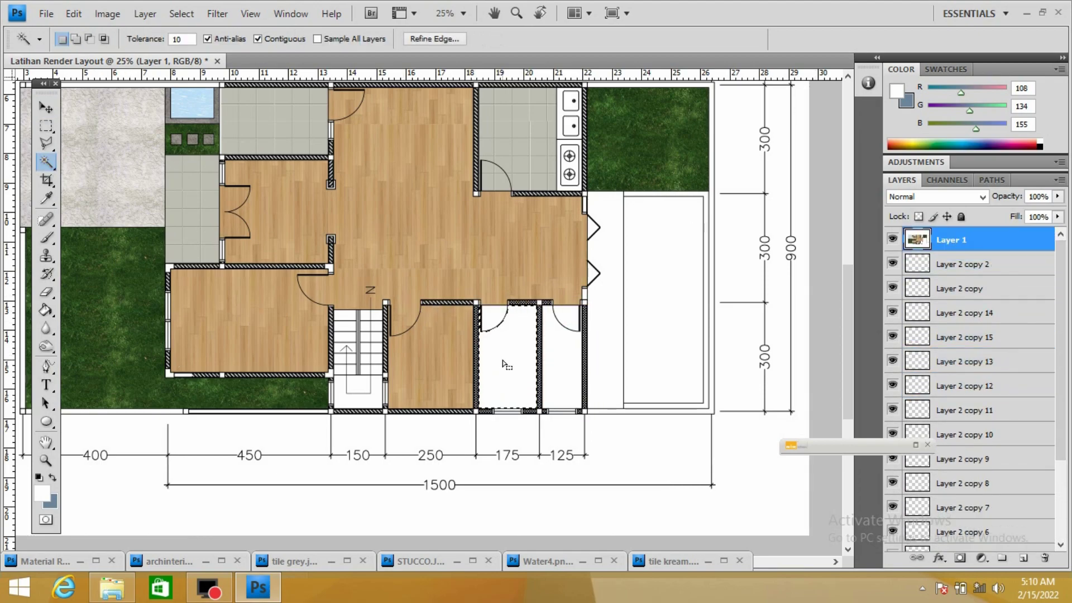
key("Delete")
left_click(561, 354)
key("Delete")
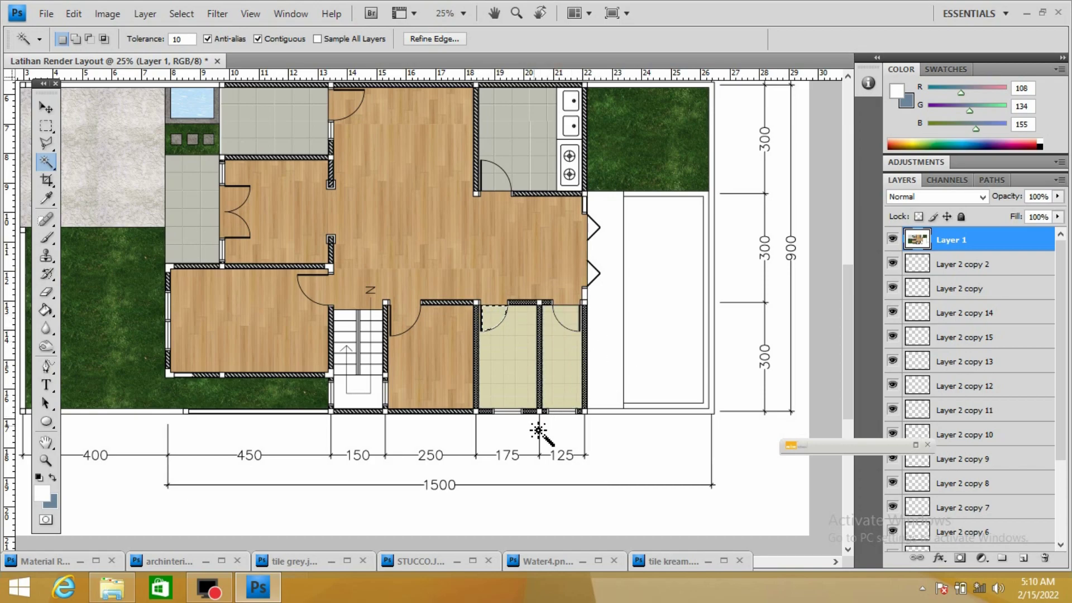
left_click(48, 109)
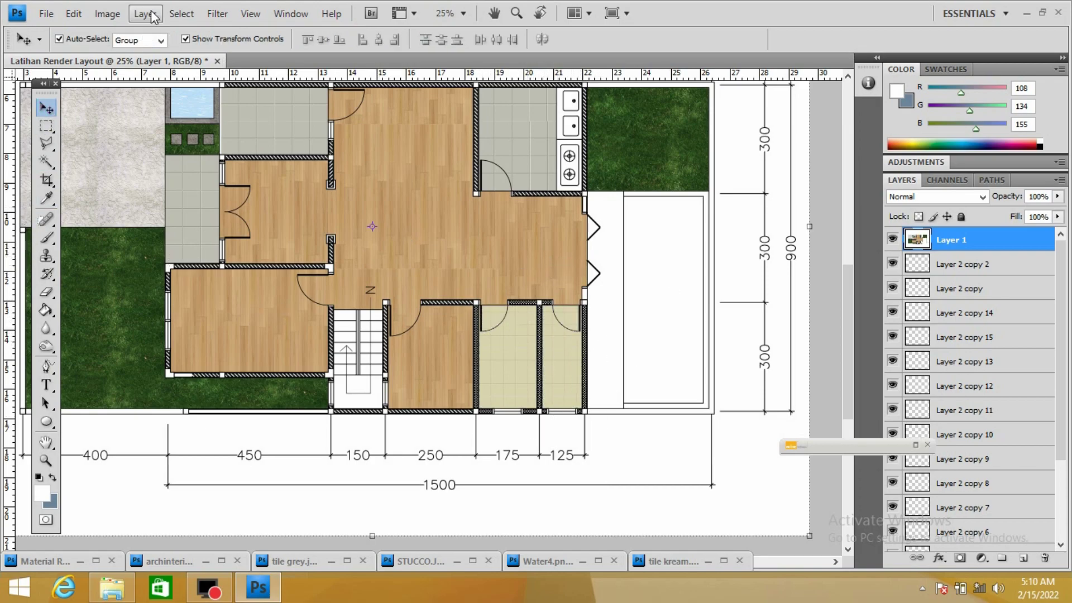
left_click(151, 15)
left_click(214, 515)
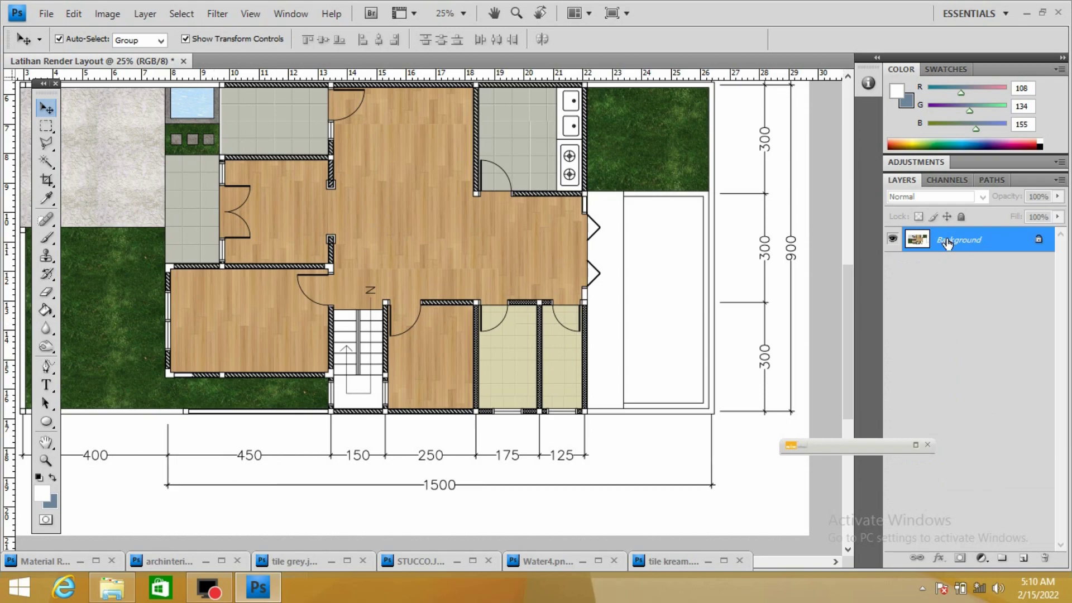
left_click_drag(940, 246, 618, 256)
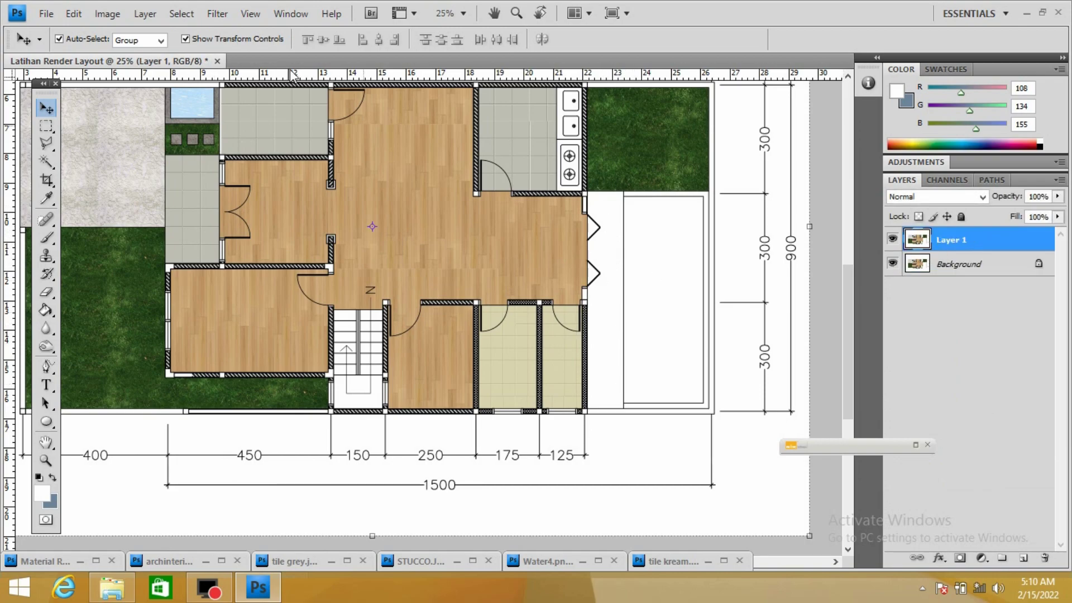
- Open Floorb.jpg and drag the wood texture into the floor plan
left_click(46, 13)
left_click(33, 43)
left_click_drag(795, 98, 796, 179)
left_click(443, 203)
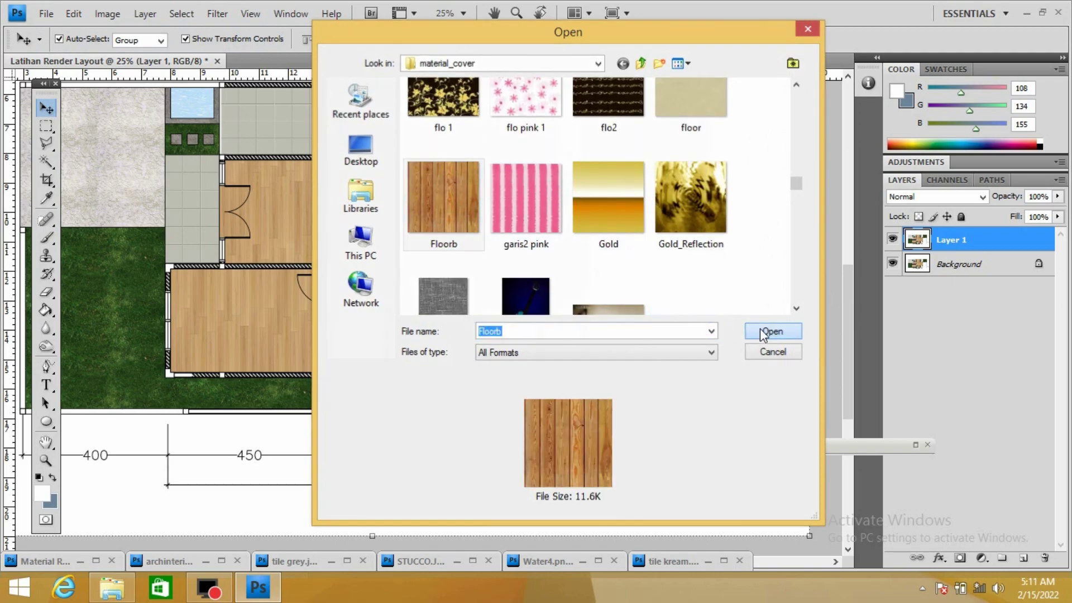
left_click(772, 331)
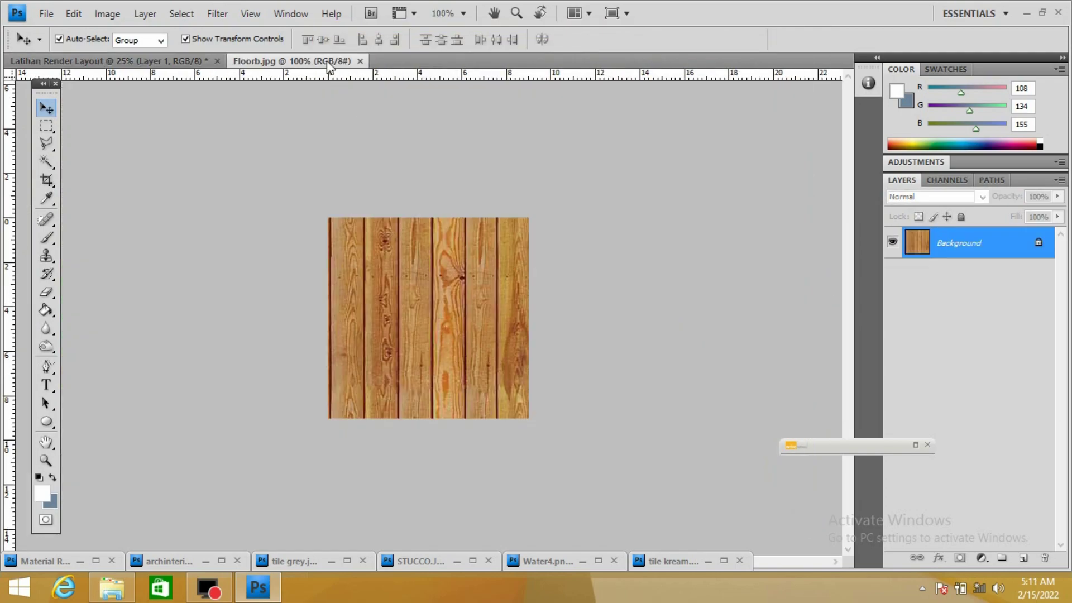
right_click(329, 67)
left_click(418, 122)
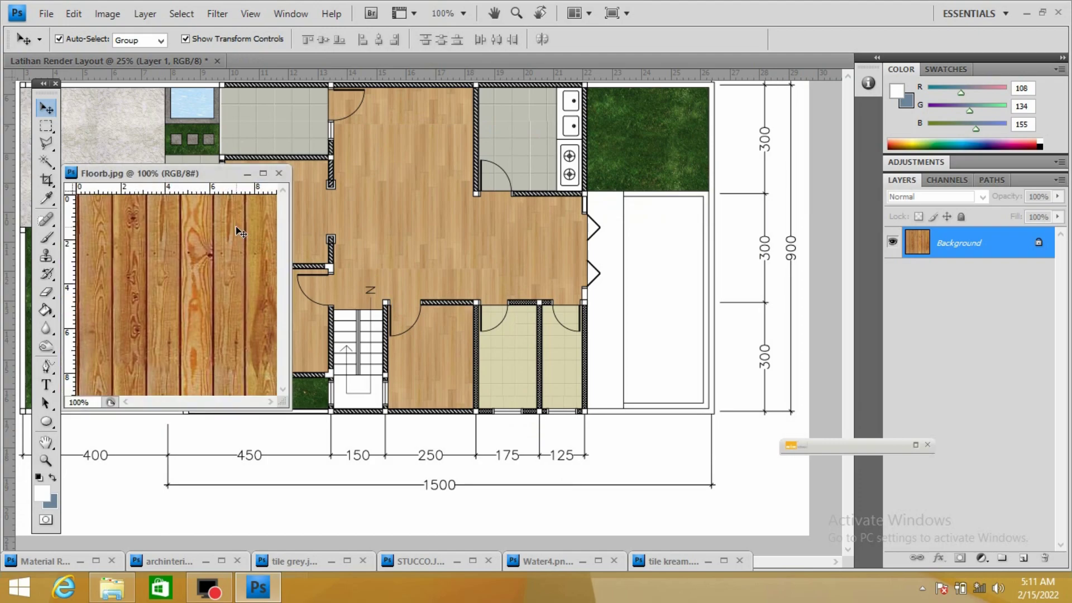
left_click_drag(178, 290, 608, 222)
left_click(247, 173)
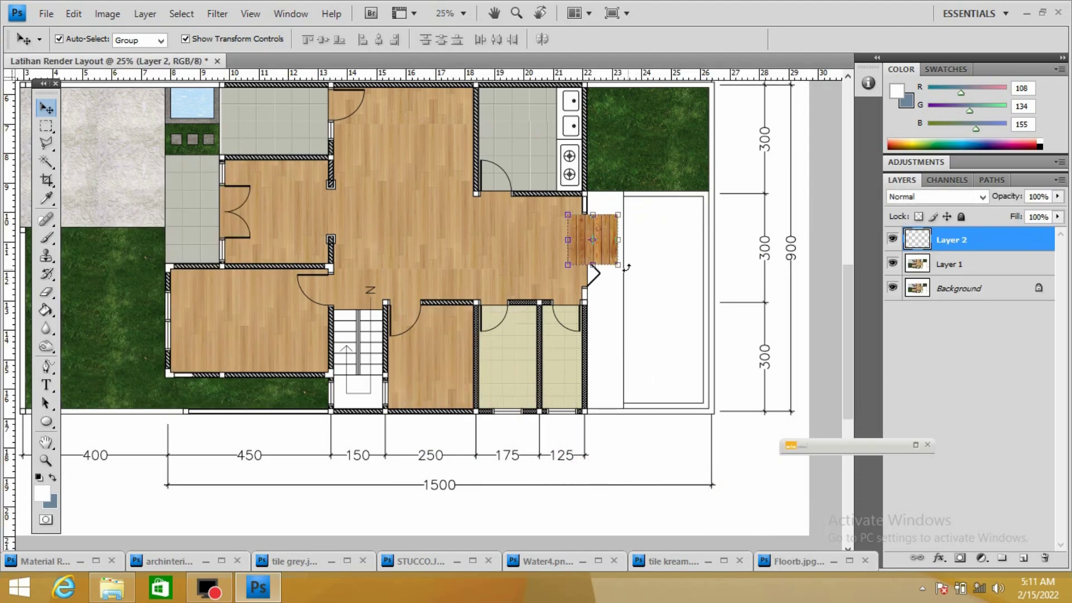
- Rotate the Floorb wood square 90° on the plan
left_click_drag(627, 268, 642, 227)
type("90")
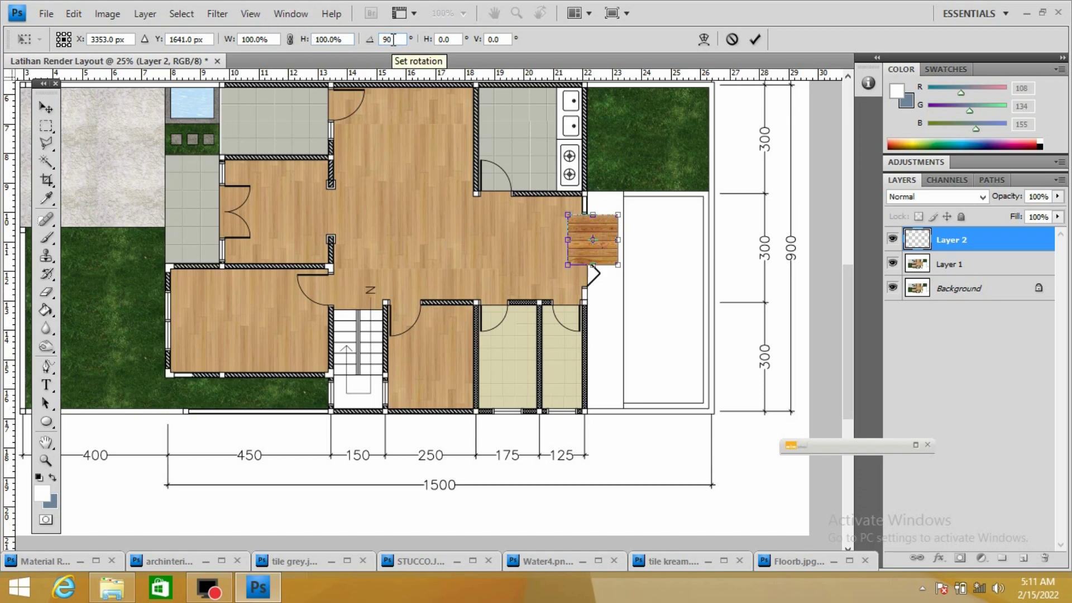
left_click(47, 107)
left_click(457, 233)
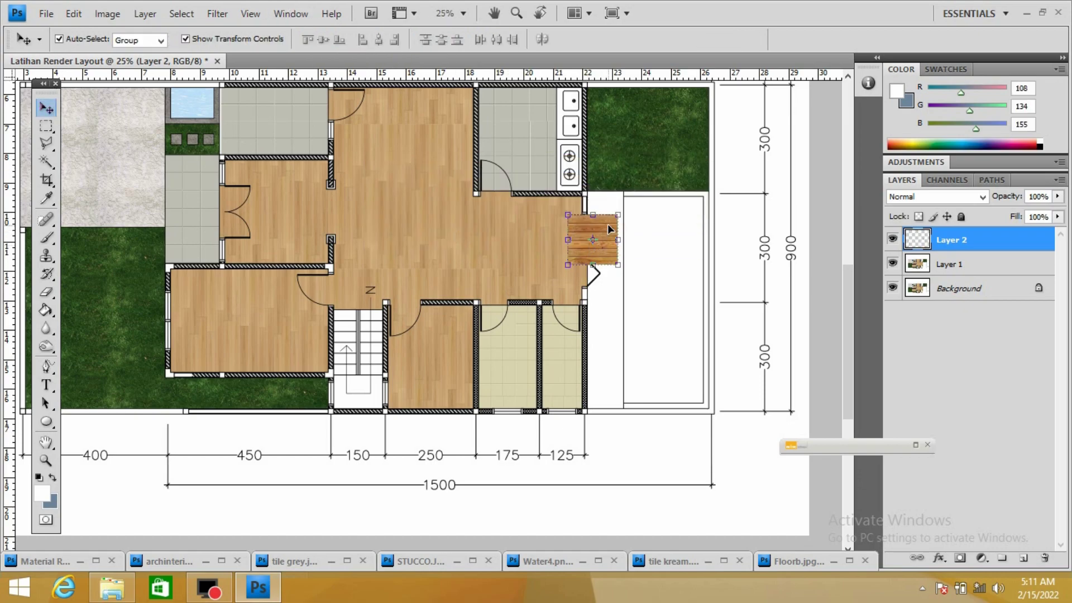
left_click(618, 206)
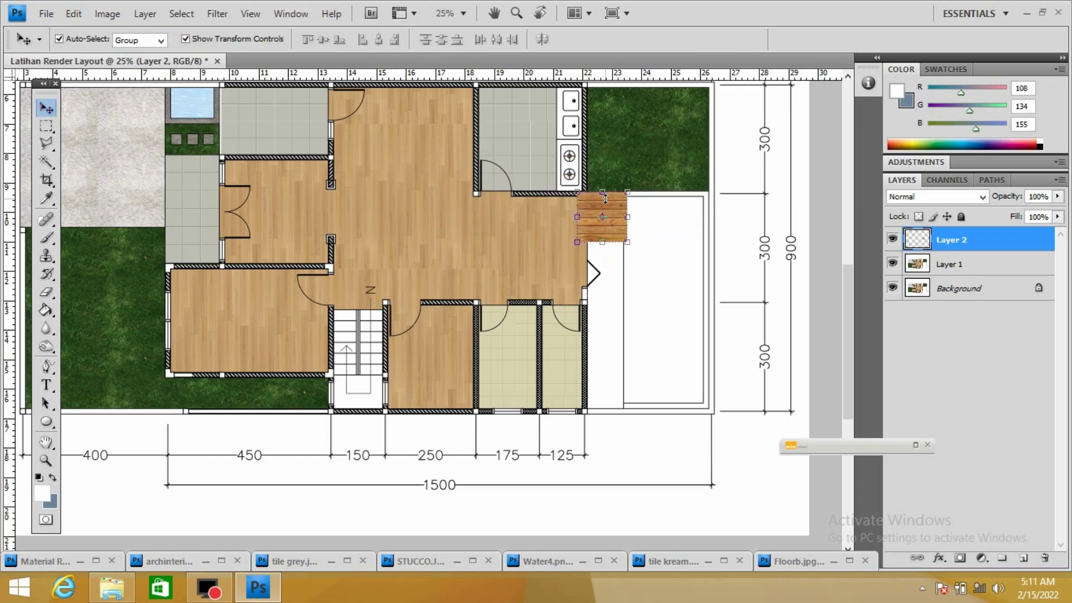
- Zoom to the deck and resize the wood into a plank band at the deck's top
left_click(515, 12)
left_click(664, 233)
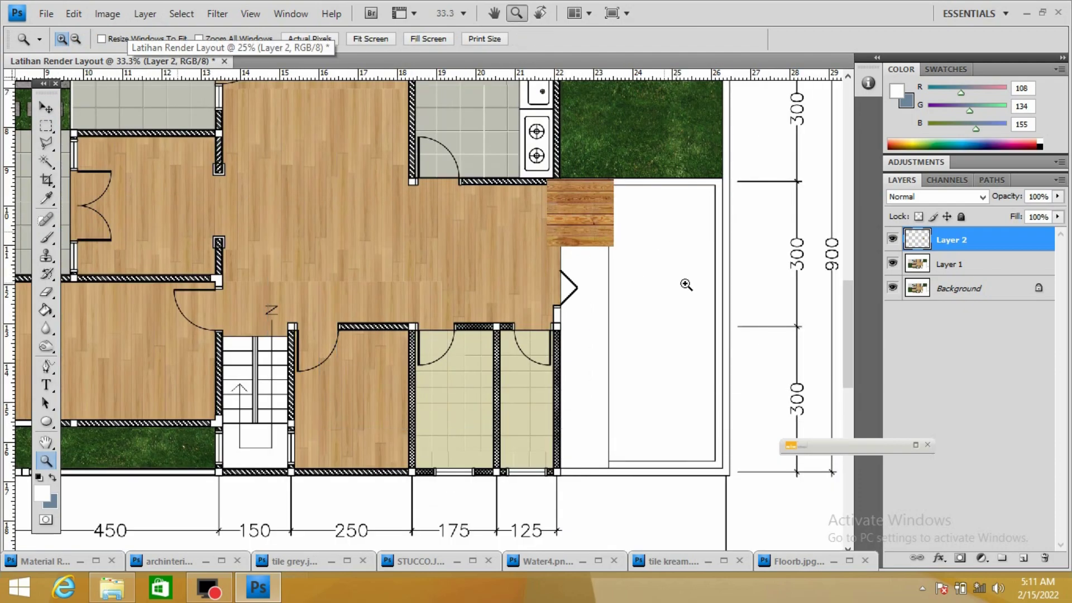
left_click(685, 285)
left_click_drag(851, 276, 852, 294)
key("v")
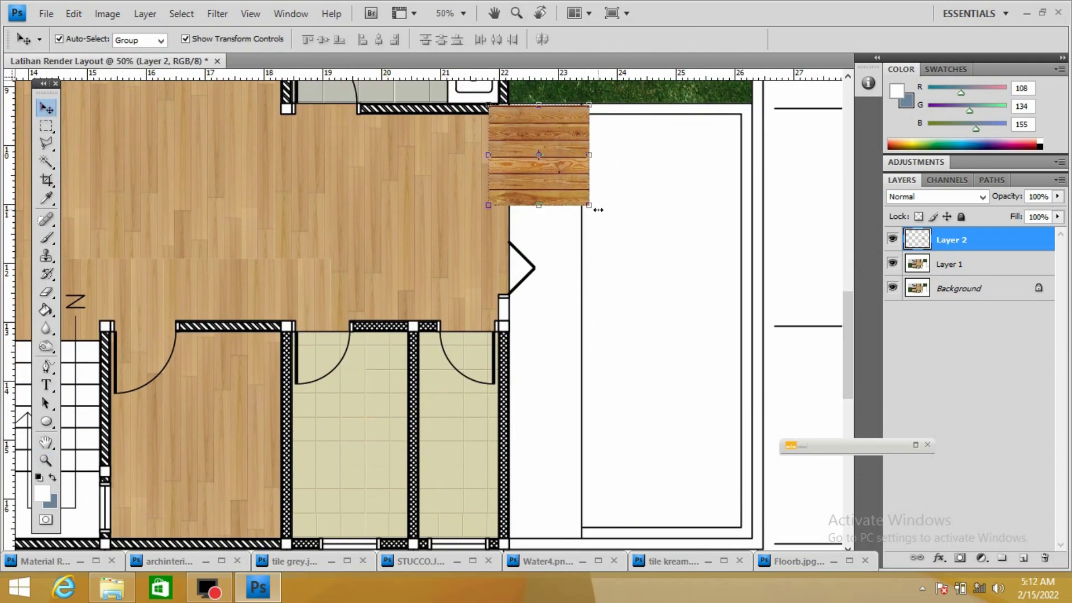
left_click_drag(599, 210, 570, 185)
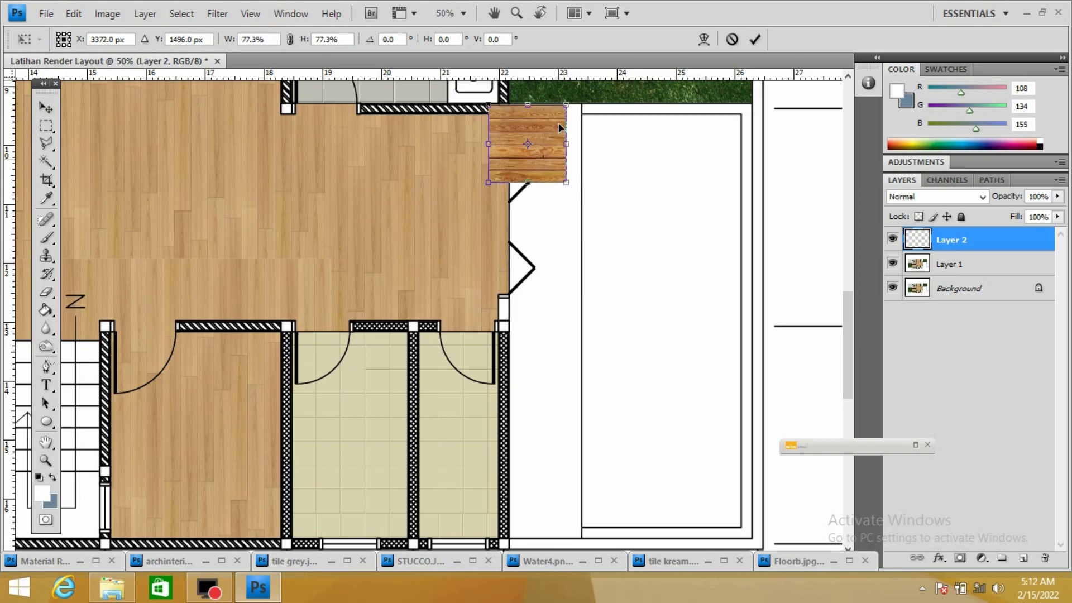
left_click_drag(560, 137, 565, 130)
left_click_drag(545, 180, 545, 165)
key("Return")
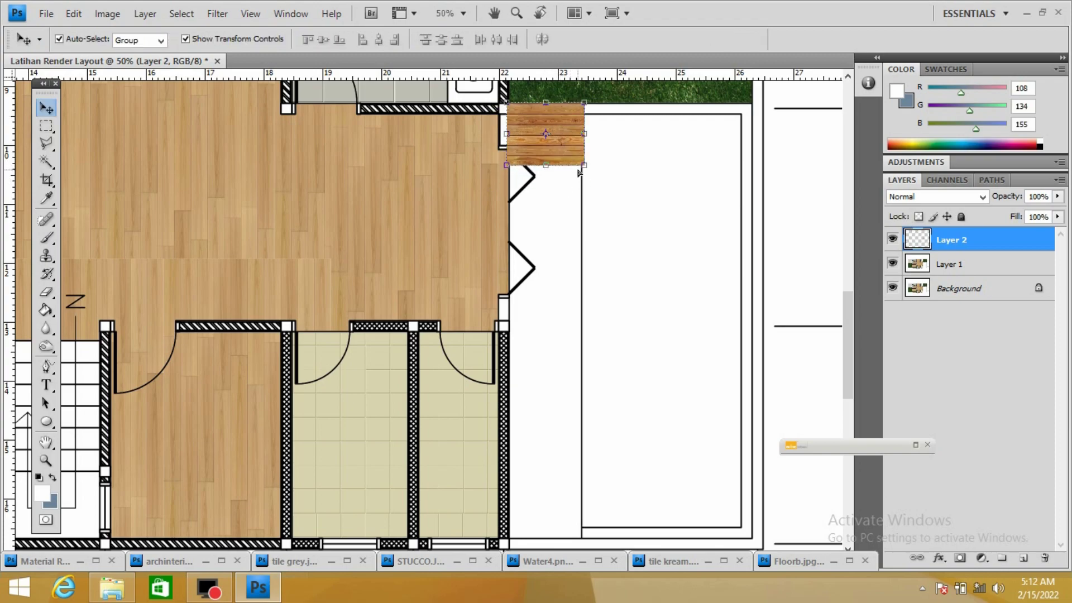
- Duplicate the plank band down to the house bottom, then move Layer 1 above the strip
key("ctrl+j")
left_click_drag(565, 116, 581, 321)
key("ctrl+j")
key("ctrl+j")
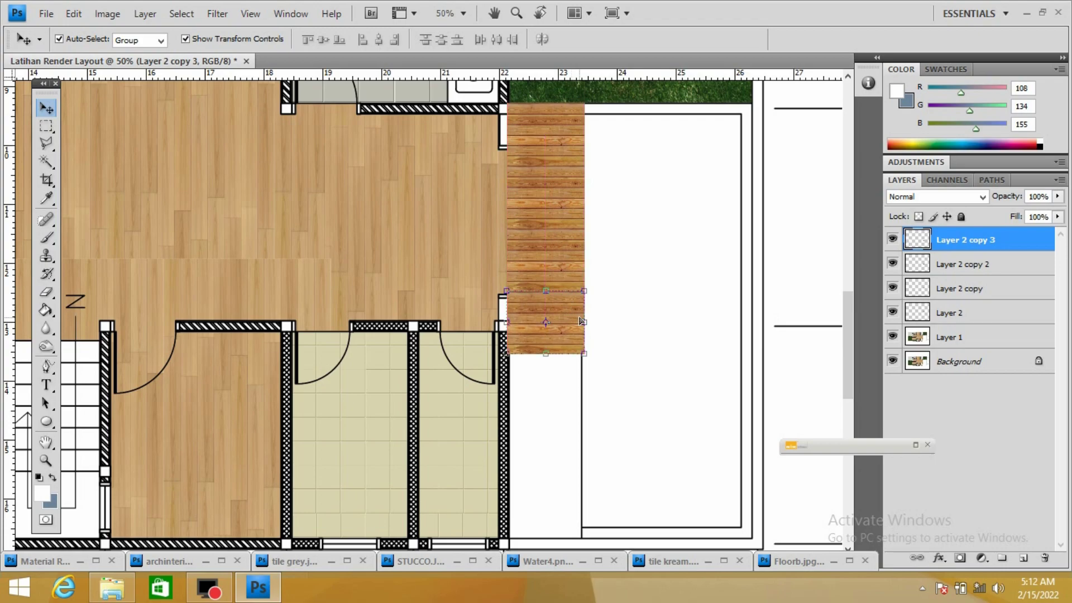
key("ctrl+j")
left_click_drag(581, 321, 564, 442)
key("ctrl+j")
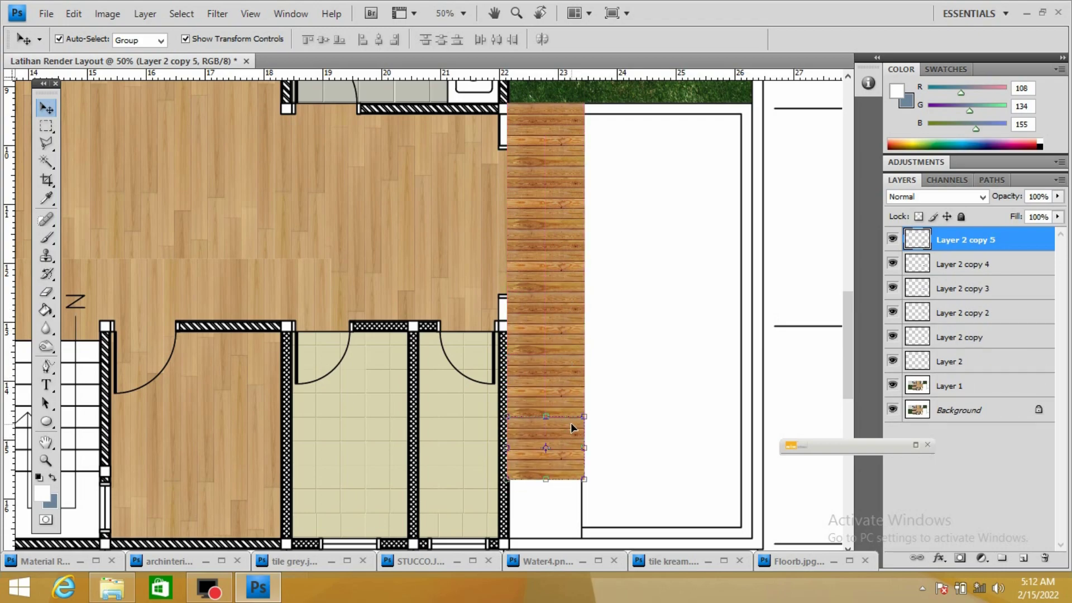
left_click_drag(569, 428, 571, 490)
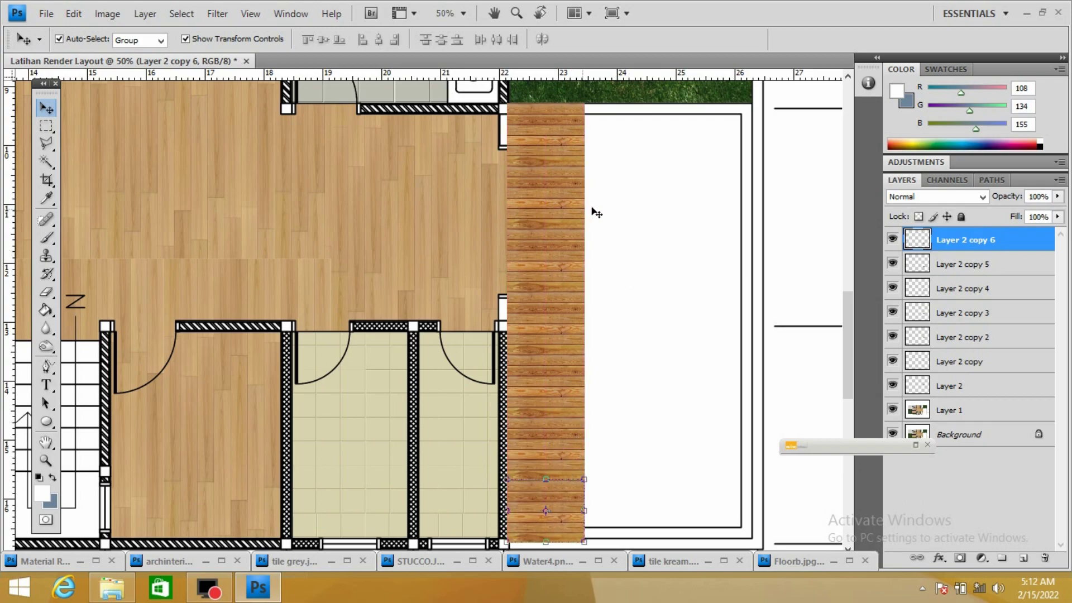
left_click_drag(964, 416, 966, 237)
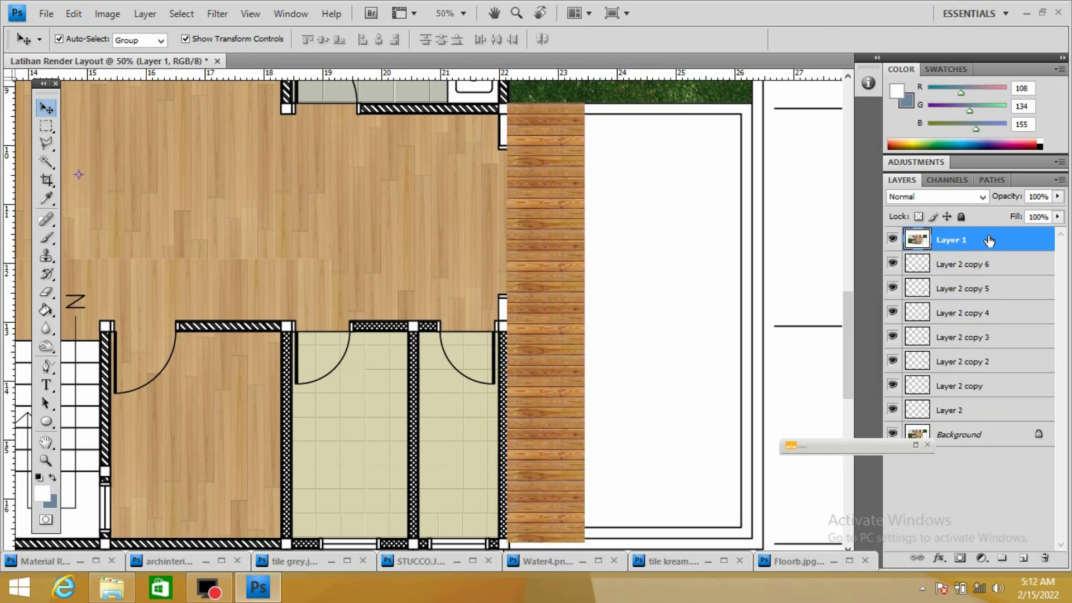
- Delete the white door areas on Layer 1 so the planks show through
left_click(47, 161)
left_click(555, 242)
key("Delete")
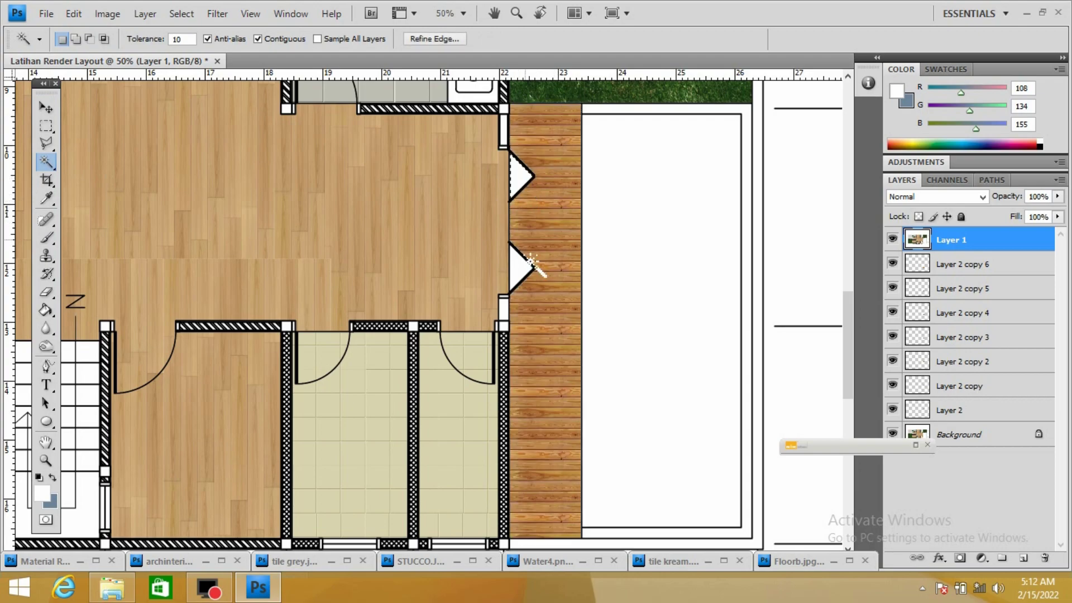
key("Delete")
key("ctrl+d")
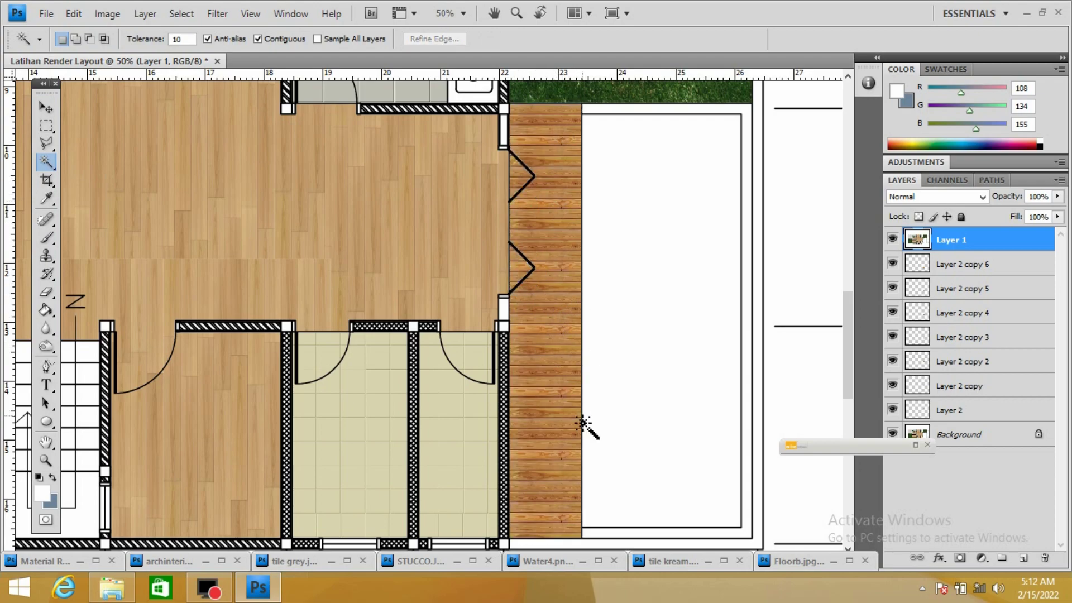
- Merge visible layers into the Background and duplicate it as Layer 1
left_click(47, 107)
left_click(145, 13)
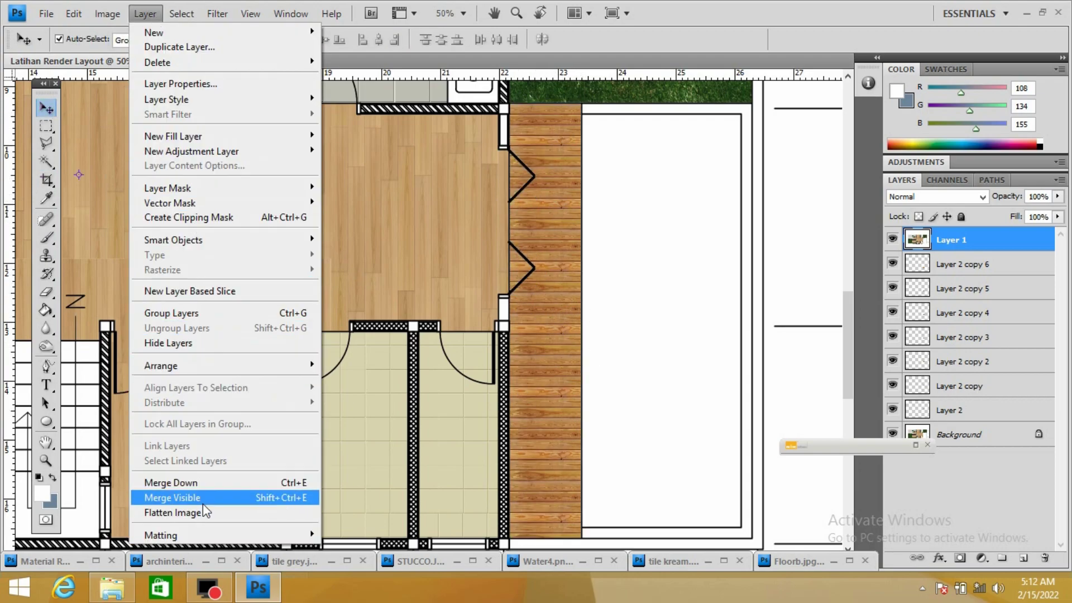
left_click(204, 511)
left_click(46, 14)
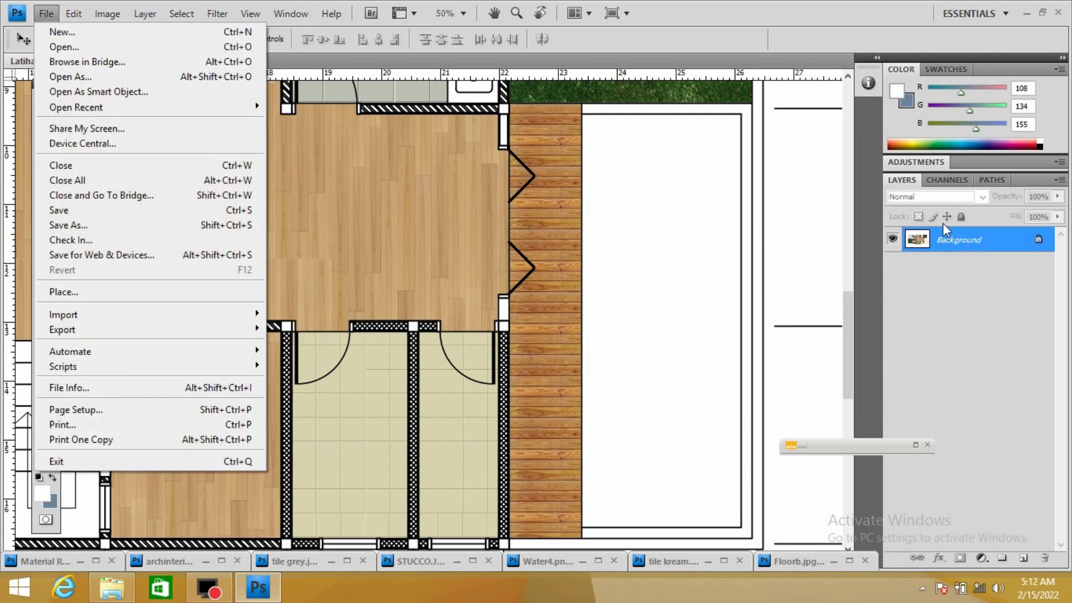
double_click(945, 239)
left_click(632, 214)
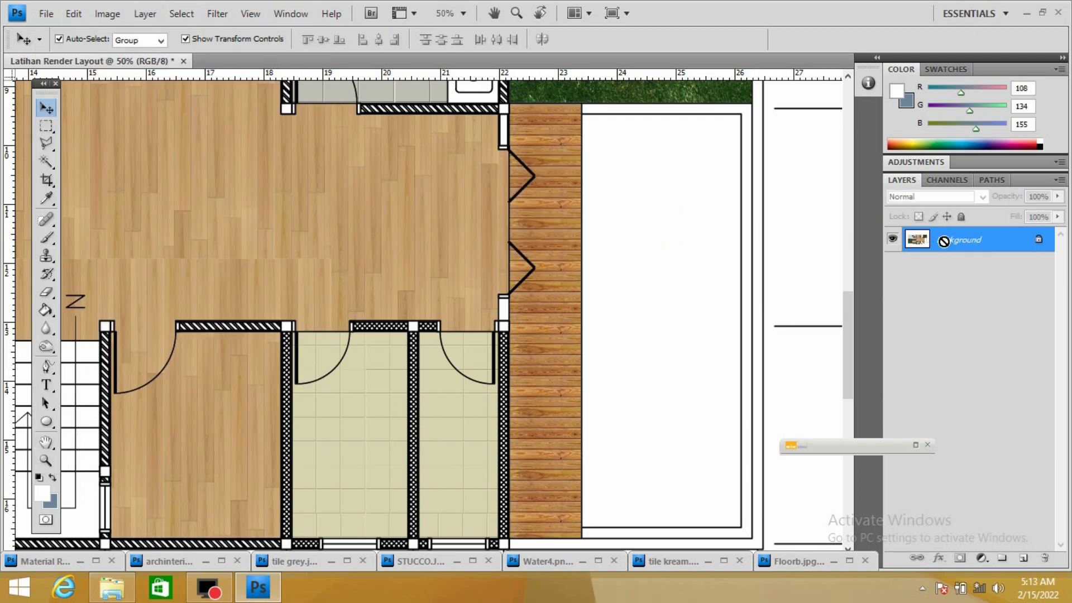
key("ctrl+j")
left_click(45, 14)
- Open Water2.png from the PNG 2D folder and drag it into the floor plan
left_click(55, 48)
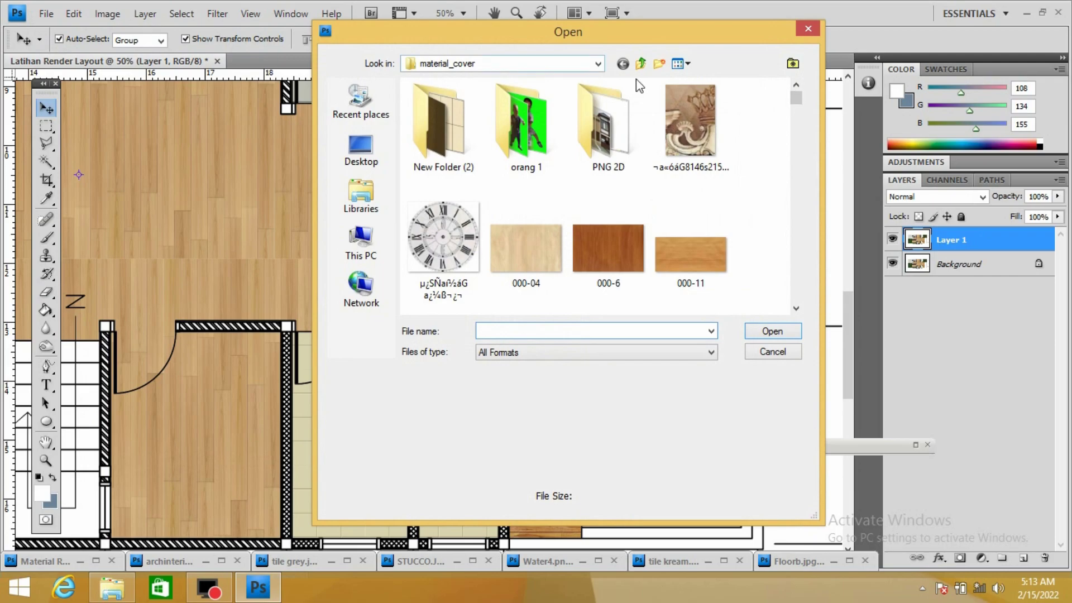
double_click(603, 125)
scroll(795, 159, "down", 2)
scroll(795, 159, "down", 5)
left_click(625, 270)
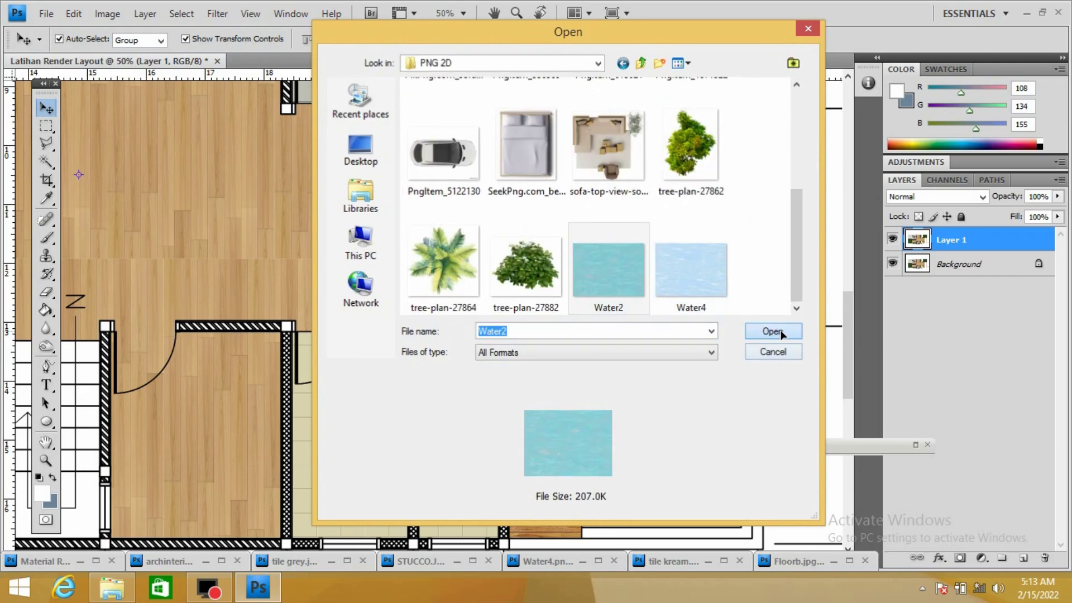
left_click(773, 332)
right_click(332, 67)
left_click(454, 123)
left_click_drag(287, 258, 698, 212)
left_click(306, 189)
- Rotate the water image exactly 90°
key("ctrl+t")
left_click_drag(694, 268, 692, 194)
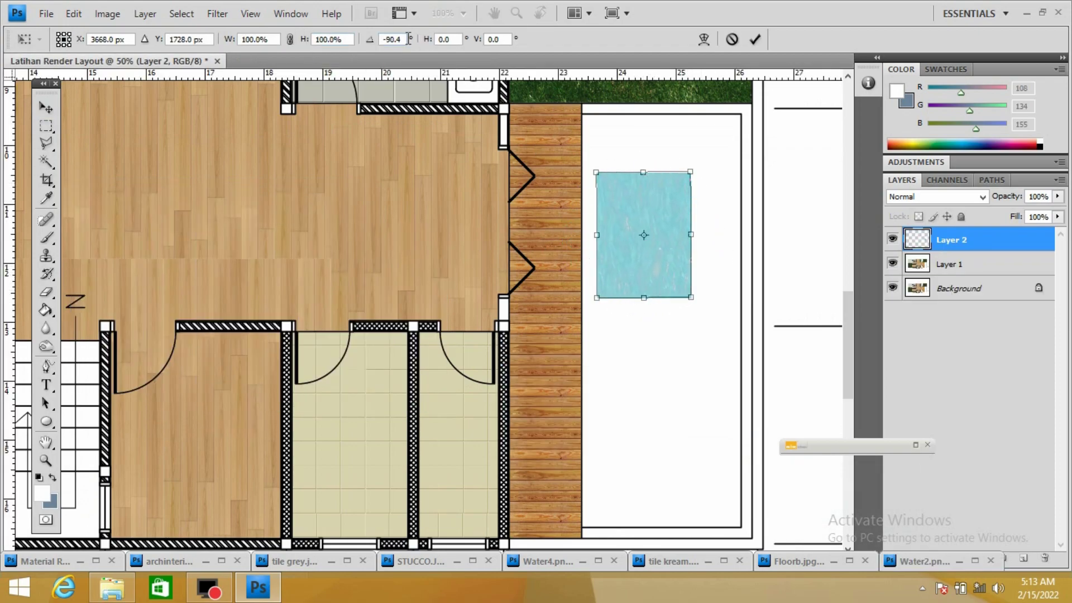
type("90")
key("Return")
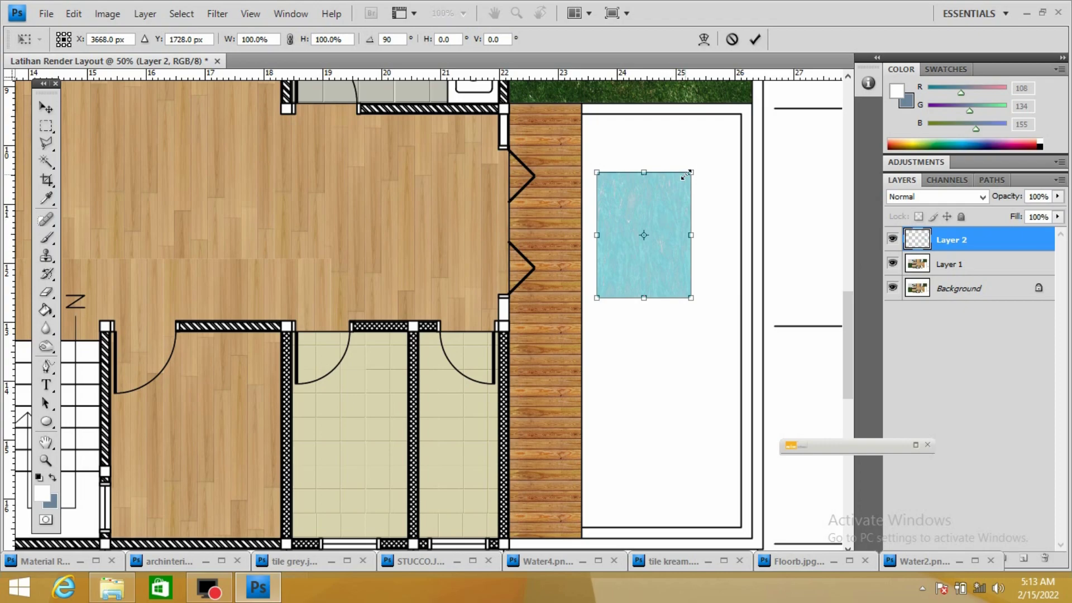
- Stretch the water image to fit the pool outline's edges
left_click_drag(698, 164, 746, 112)
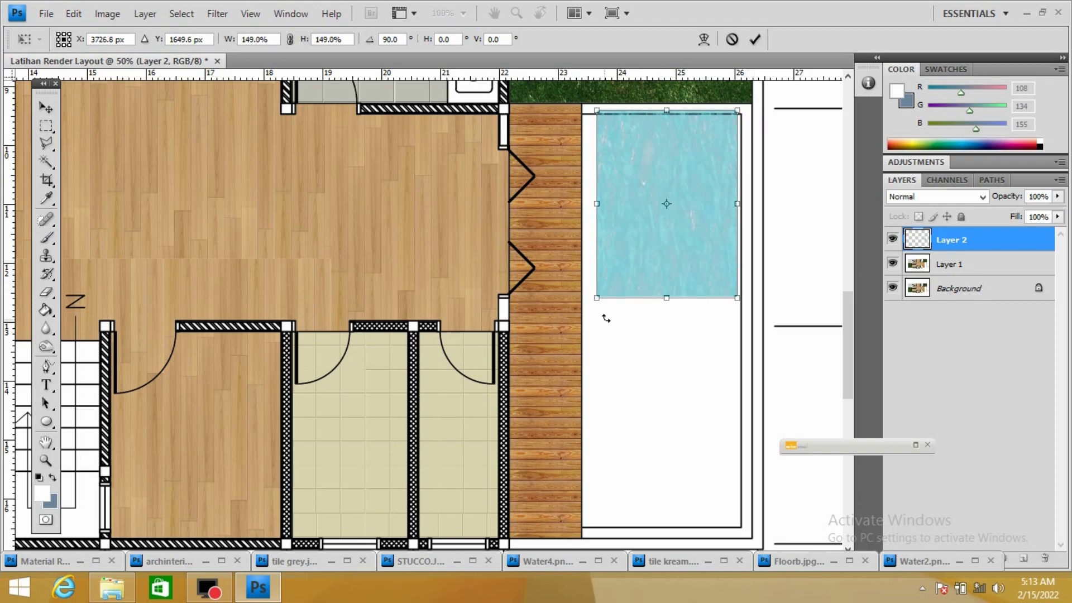
left_click_drag(597, 298, 584, 529)
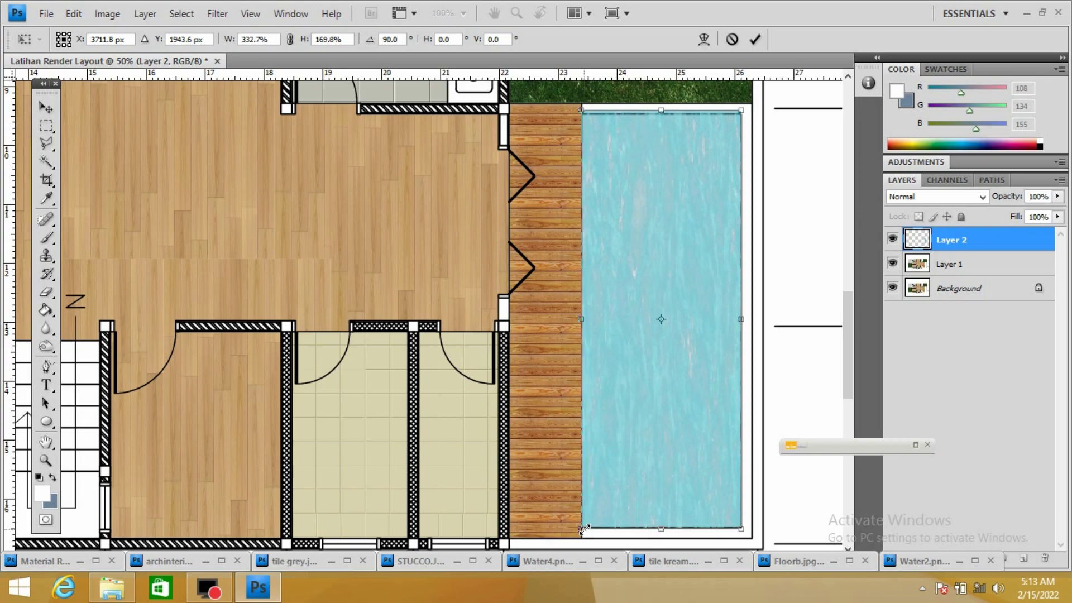
left_click_drag(661, 110, 664, 114)
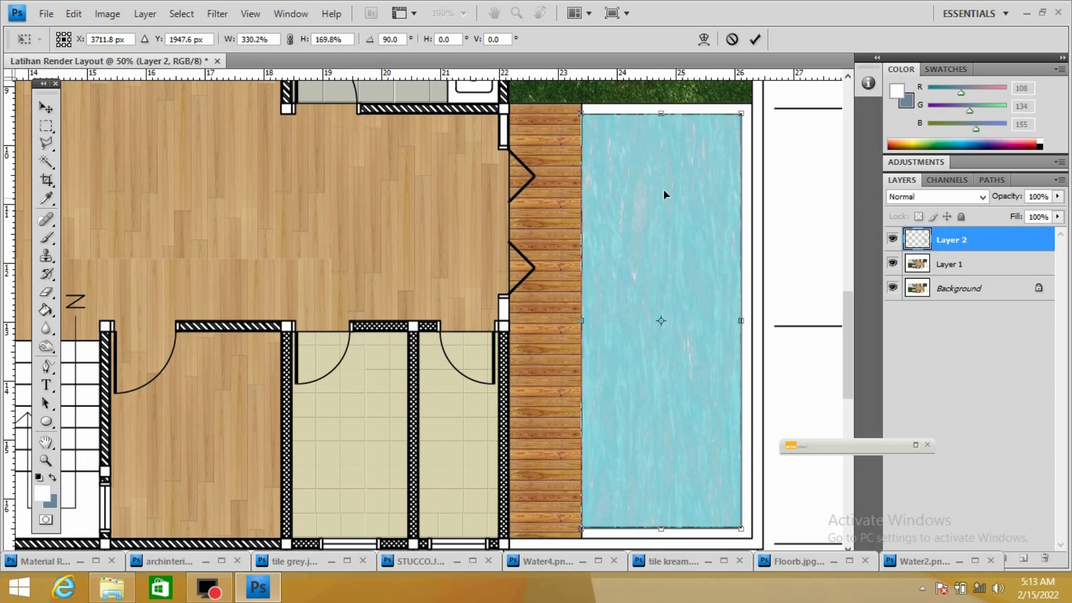
left_click_drag(584, 320, 584, 320)
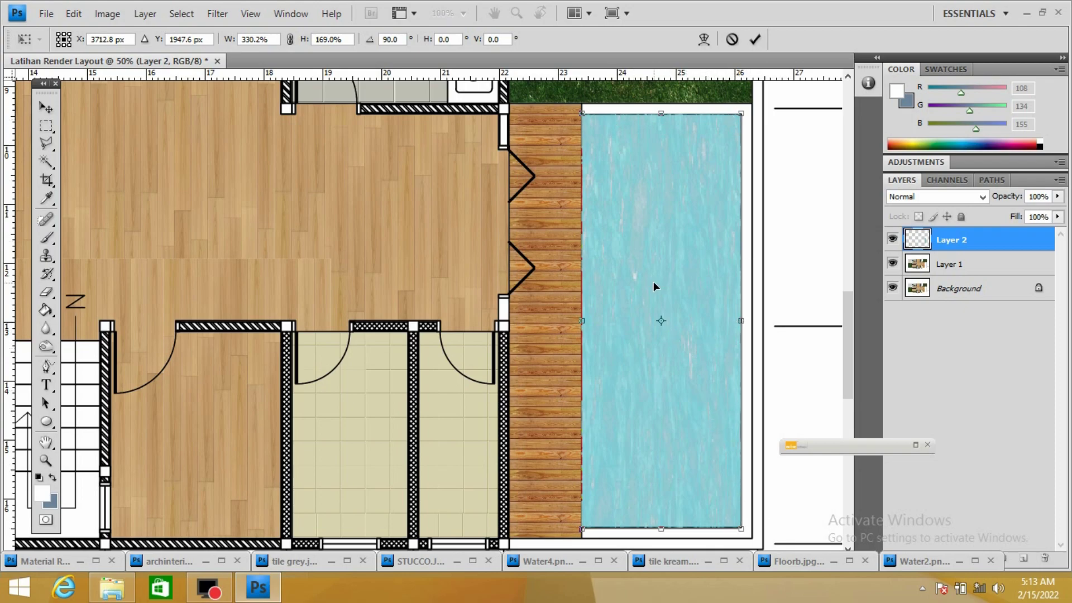
key("Return")
left_click_drag(661, 528, 663, 526)
left_click_drag(583, 321, 583, 320)
key("Return")
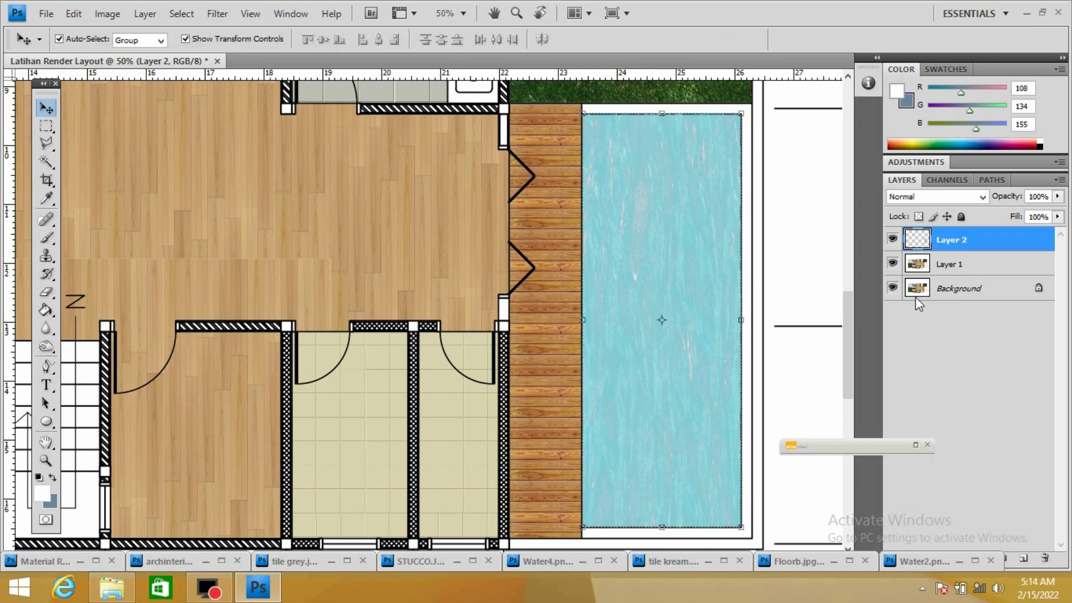
- Open mozaik 4.jpg from material_cover and bring it into the floor plan
left_click(46, 13)
left_click(56, 43)
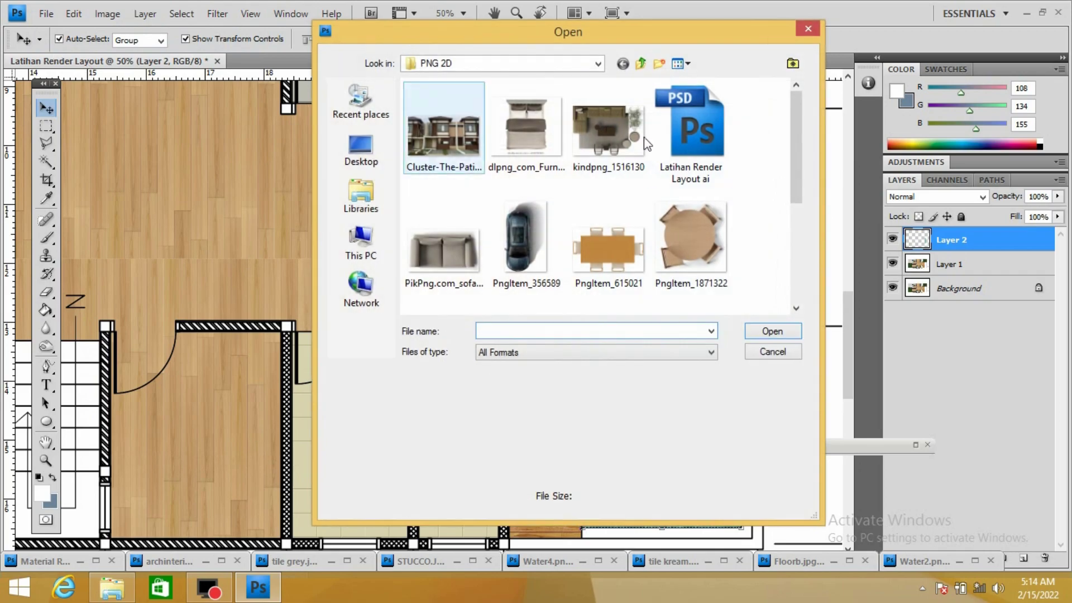
left_click(640, 64)
left_click_drag(796, 96, 803, 148)
type("mo")
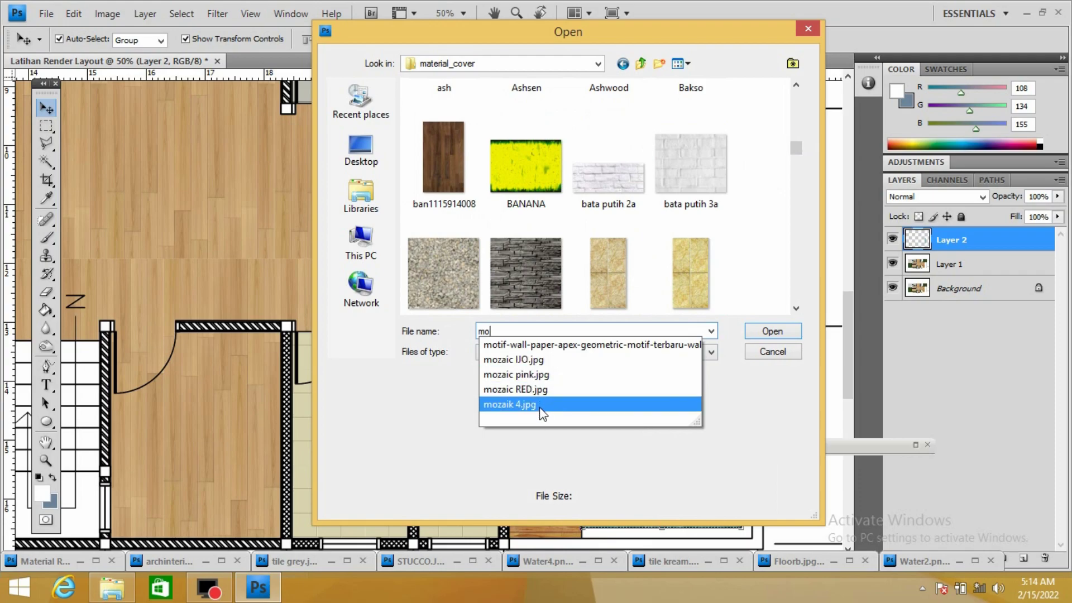
left_click(540, 405)
key("Return")
right_click(345, 60)
left_click(413, 117)
left_click_drag(284, 293, 544, 247)
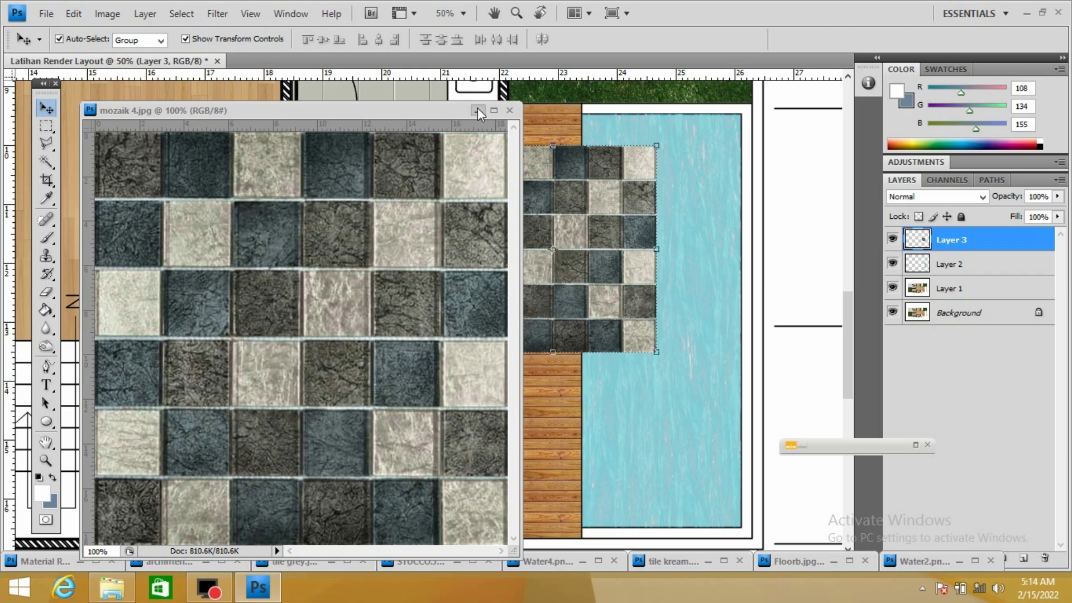
- Shrink the mosaic into a small tile and copy it across the pool's upper rows
mouse_move(451, 144)
left_mouse_down()
mouse_move(583, 279)
mouse_move(617, 127)
mouse_move(607, 126)
left_mouse_up()
mouse_move(653, 179)
left_mouse_down()
mouse_move(625, 146)
mouse_move(645, 125)
mouse_move(687, 124)
left_mouse_up()
key("Return")
mouse_move(687, 124)
left_mouse_down("alt")
mouse_move(728, 124)
mouse_move(729, 166)
mouse_move(687, 165)
left_mouse_up("alt")
mouse_move(687, 166)
left_mouse_down("alt")
mouse_move(599, 166)
mouse_move(603, 207)
mouse_move(687, 208)
left_mouse_up("alt")
mouse_move(687, 207)
left_mouse_down("alt")
mouse_move(729, 207)
mouse_move(687, 190)
mouse_move(647, 208)
mouse_move(603, 250)
left_mouse_up("alt")
left_click_drag(603, 250, 687, 249, "alt")
left_click_drag(686, 249, 729, 250, "alt")
- Copy mosaic tiles over the remaining pool area down to the bottom row
mouse_move(620, 250)
left_mouse_down("alt")
mouse_move(660, 282)
mouse_move(721, 289)
mouse_move(603, 333)
mouse_move(700, 322)
left_mouse_up("alt")
mouse_move(700, 322)
left_mouse_down("alt")
mouse_move(743, 323)
mouse_move(616, 364)
mouse_move(751, 363)
mouse_move(617, 426)
mouse_move(724, 410)
mouse_move(597, 451)
mouse_move(639, 451)
left_mouse_up("alt")
mouse_move(640, 451)
left_mouse_down("alt")
mouse_move(683, 452)
mouse_move(700, 472)
mouse_move(603, 501)
mouse_move(688, 501)
left_mouse_up("alt")
left_click_drag(688, 501, 715, 500, "alt")
scroll(714, 237, "down", 5)
mouse_move(715, 238)
left_mouse_down("alt")
mouse_move(589, 279)
mouse_move(631, 280)
left_mouse_up("alt")
left_click_drag(631, 279, 714, 279, "alt")
left_click(782, 328)
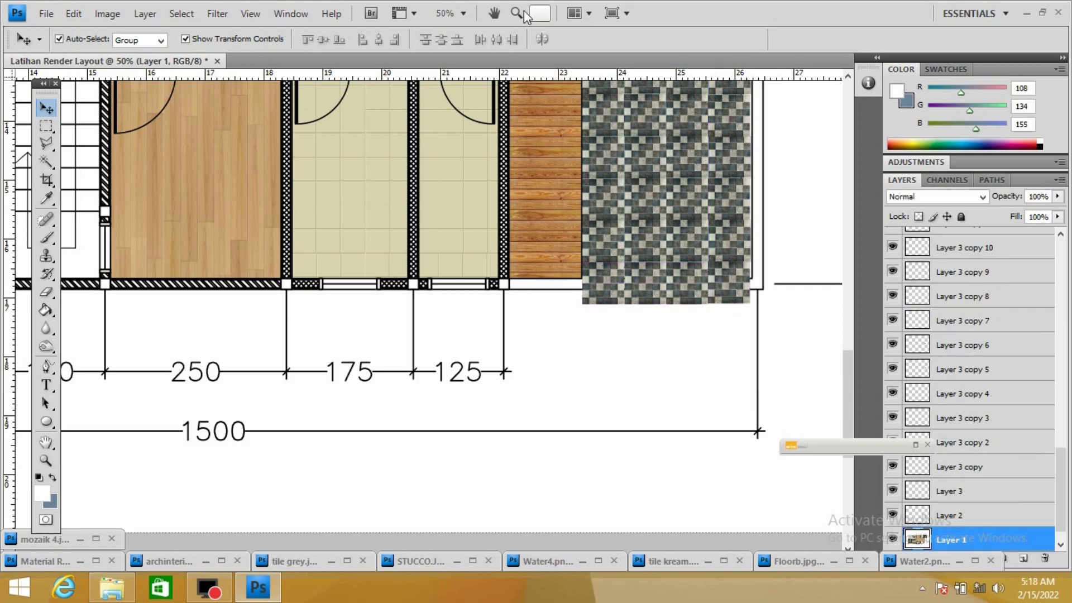
- Move the water and floor plan layers above the mosaic tile layers
left_click(519, 14)
left_click(580, 335)
scroll(849, 290, "up", 5)
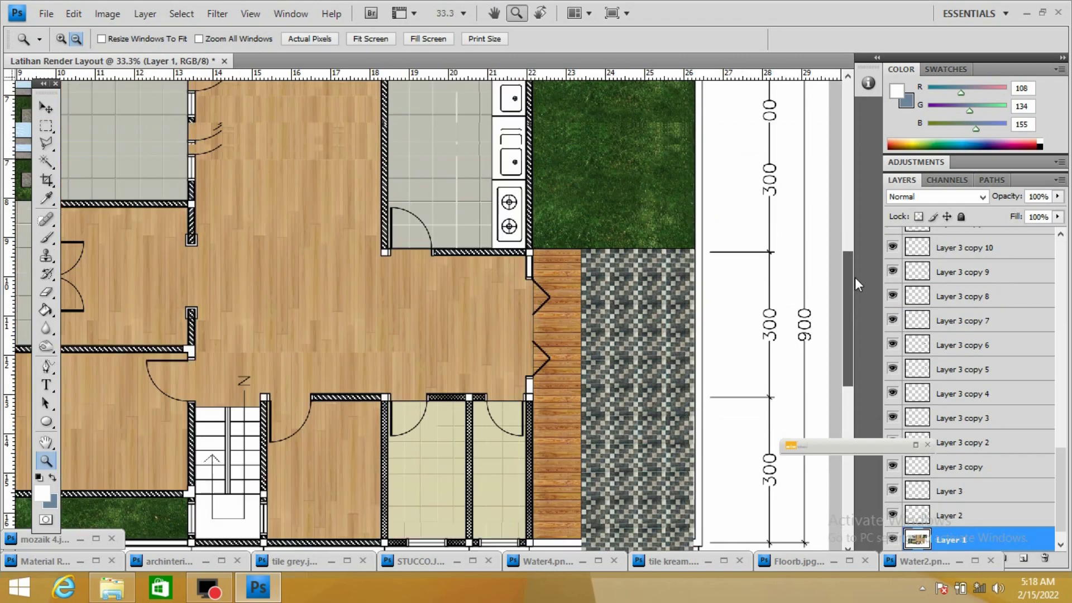
left_click(46, 108)
scroll(1017, 451, "down", 1)
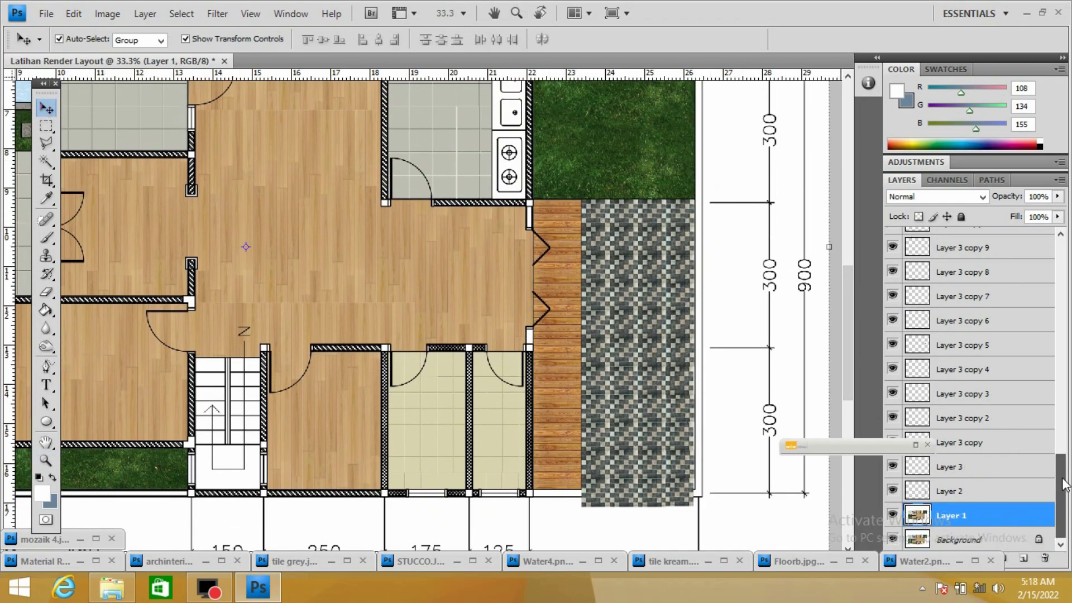
left_click_drag(977, 495, 1025, 292)
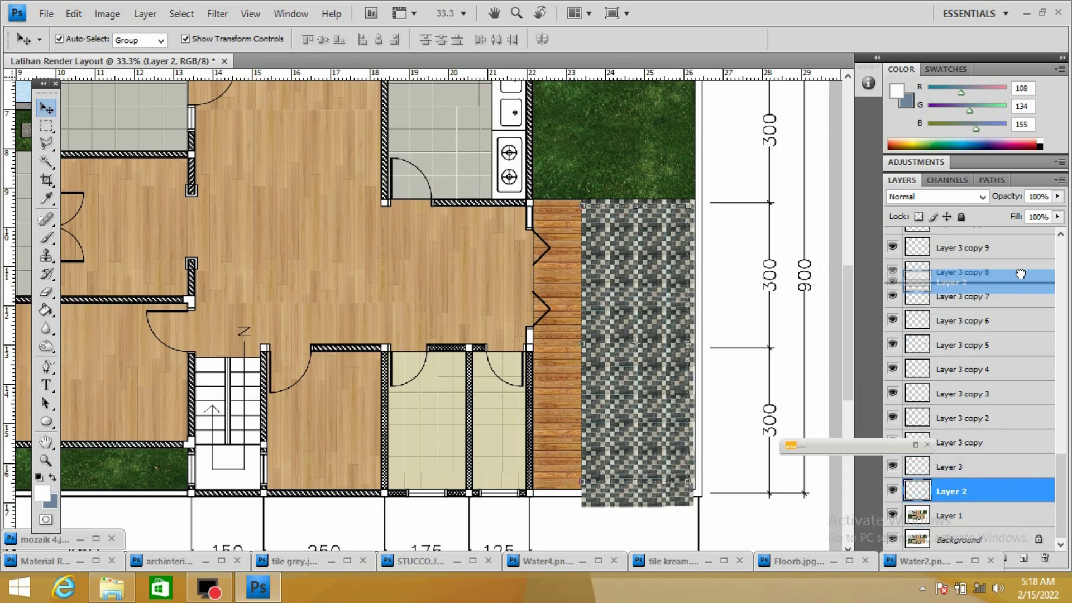
mouse_move(1057, 447)
left_mouse_down()
mouse_move(1057, 514)
mouse_move(1003, 231)
left_mouse_up()
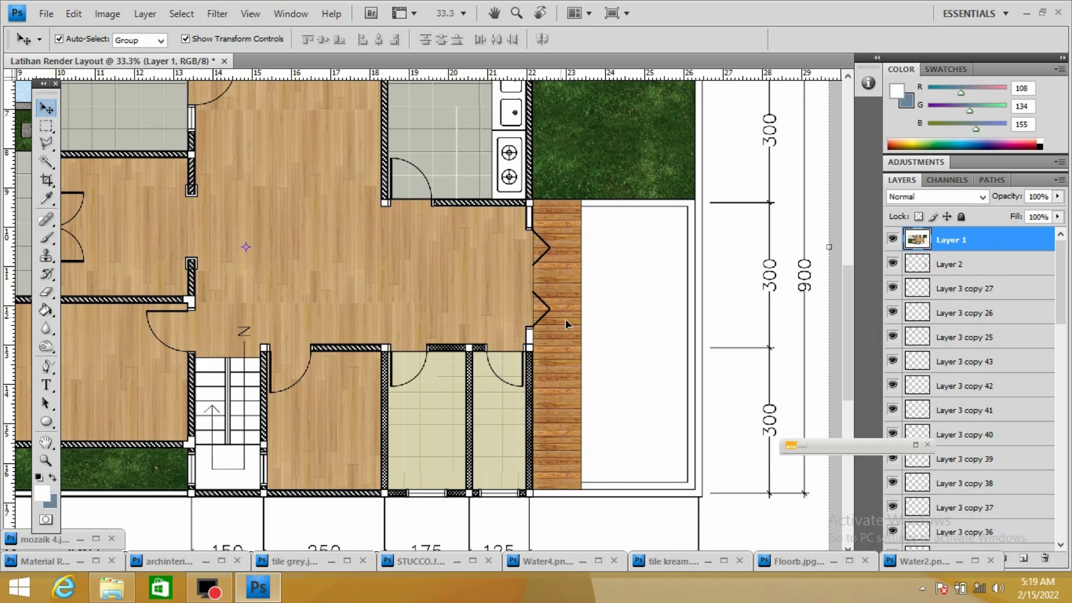
- Select the white pool area, then try the water layer above and below the floor plan
left_click(45, 162)
left_click(601, 207)
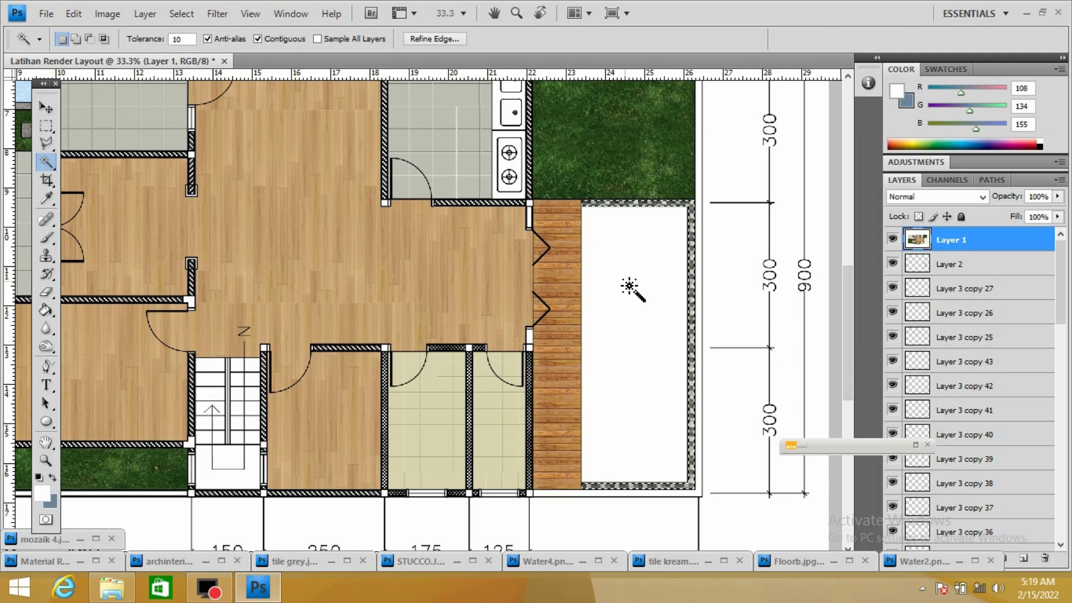
key("ctrl+d")
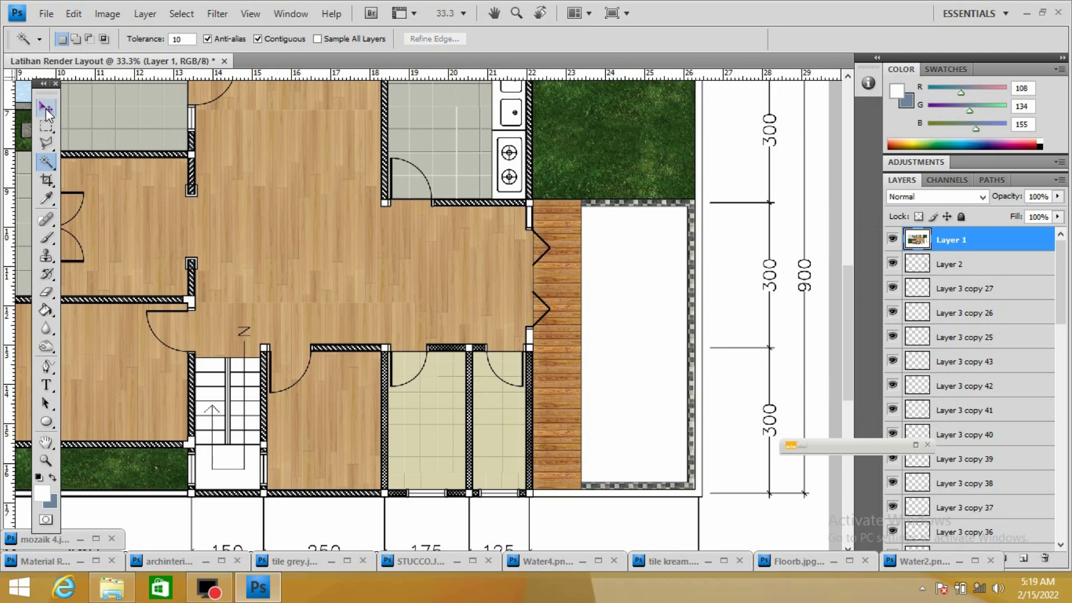
left_click(47, 110)
left_click(977, 269)
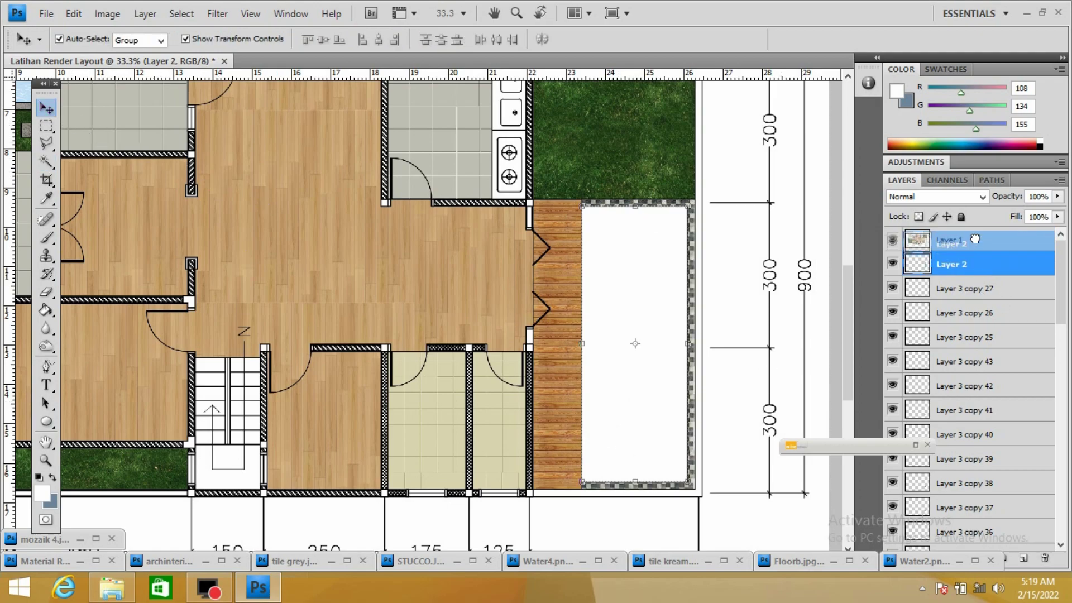
left_click_drag(977, 269, 975, 236)
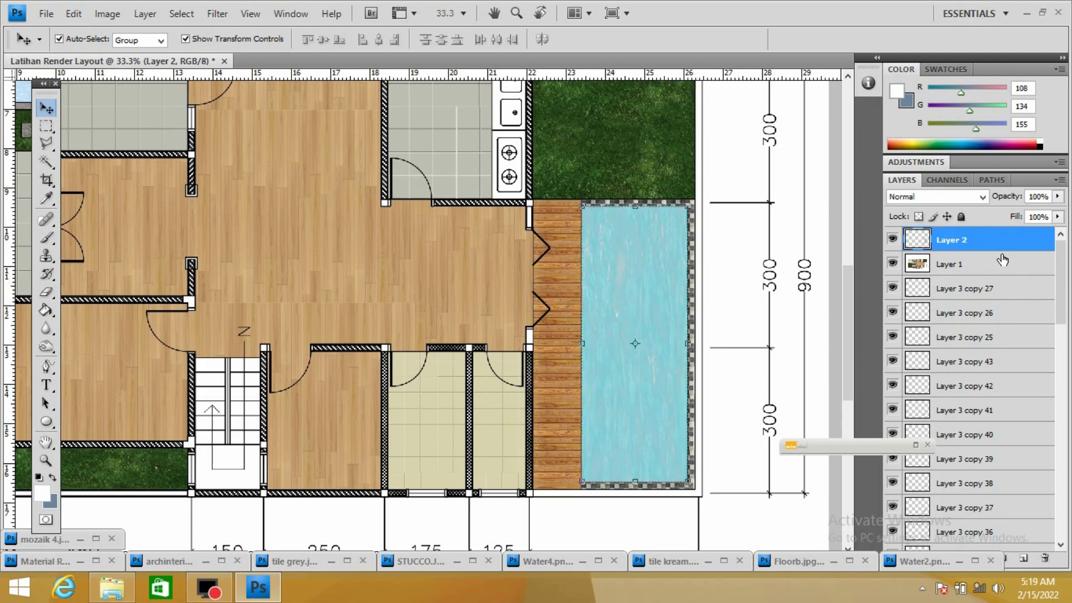
left_click_drag(1002, 260, 1004, 264)
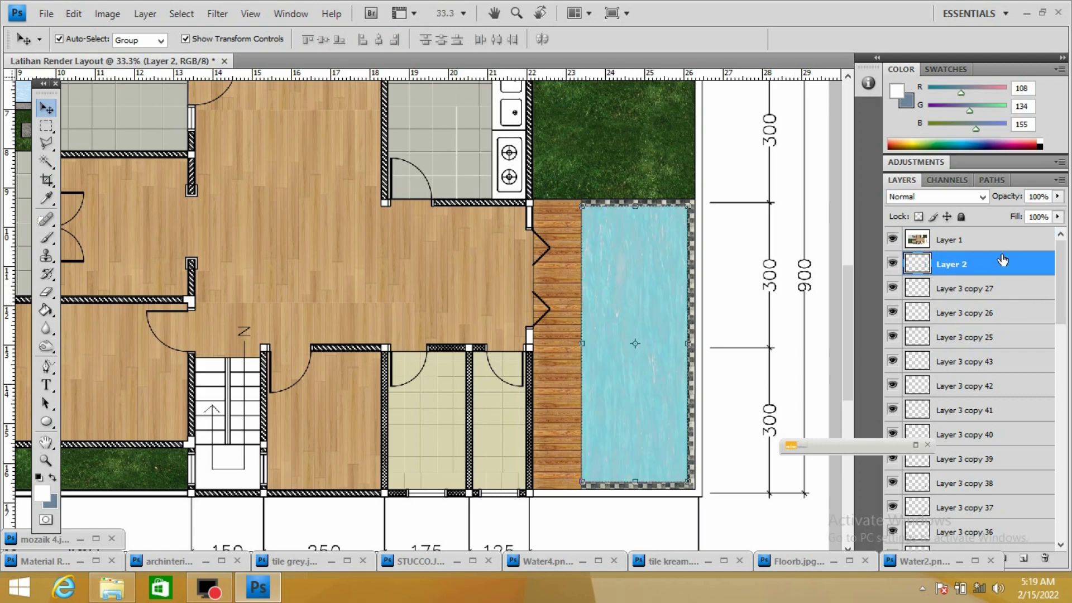
- Erase the white pool on Layer 1 at 50% opacity and move the water layer to the top
left_click(46, 162)
left_click(638, 251)
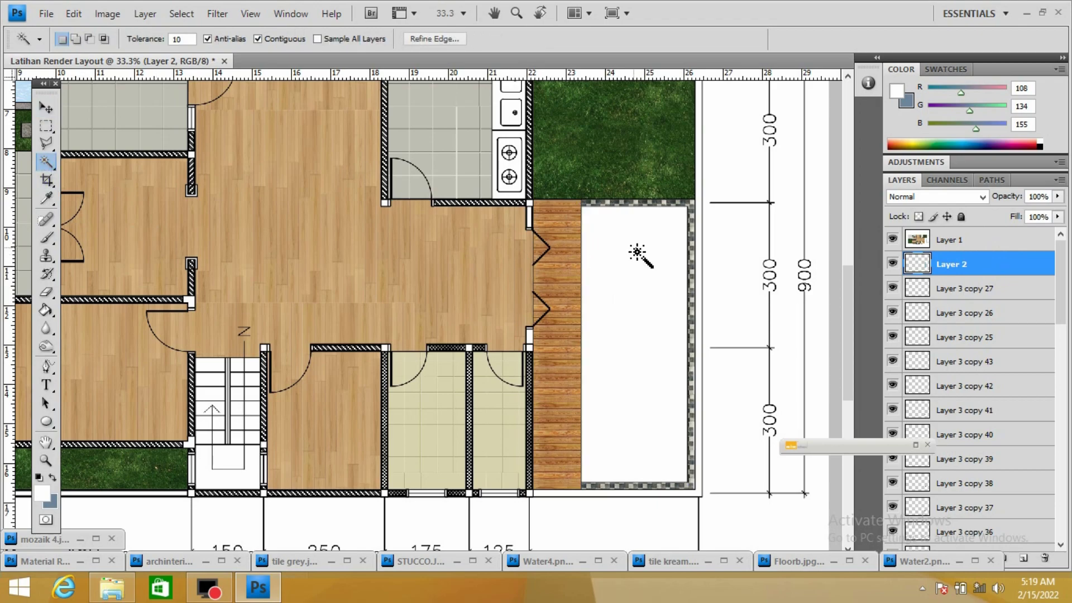
left_click(961, 239)
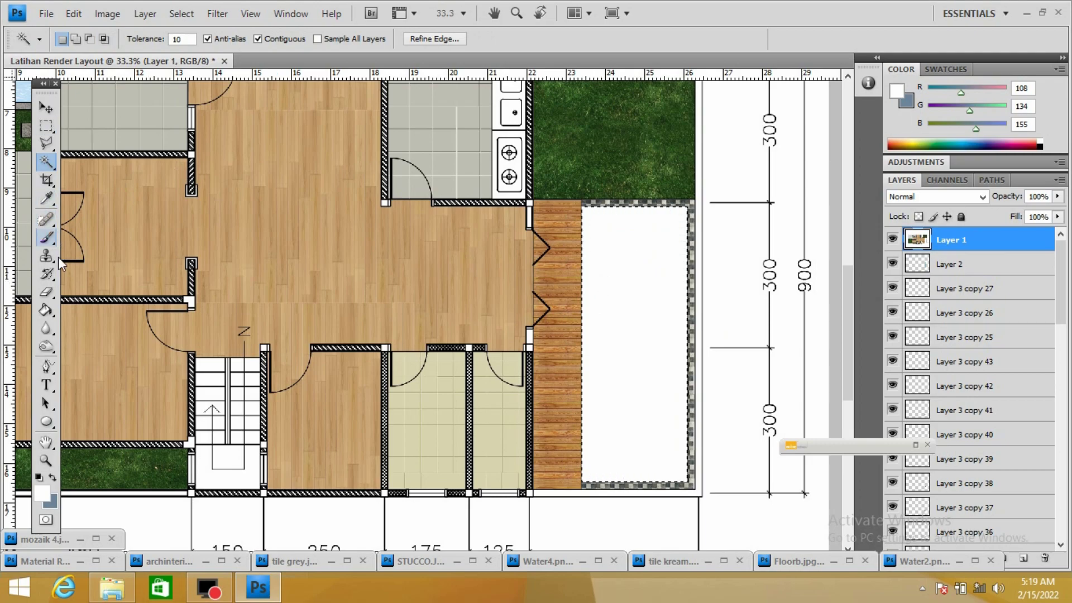
left_click(46, 291)
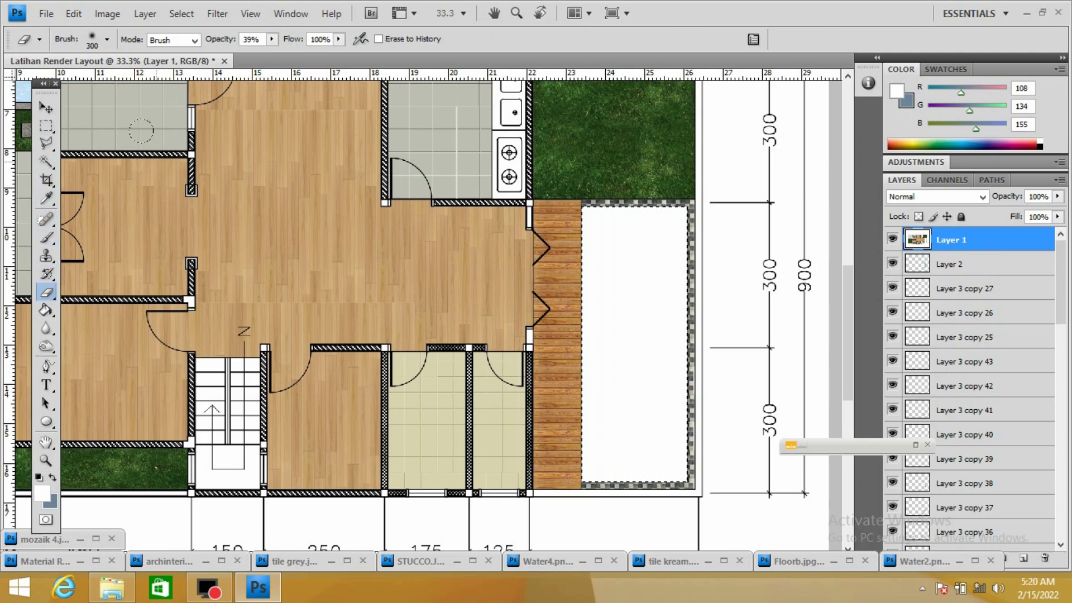
left_click(271, 39)
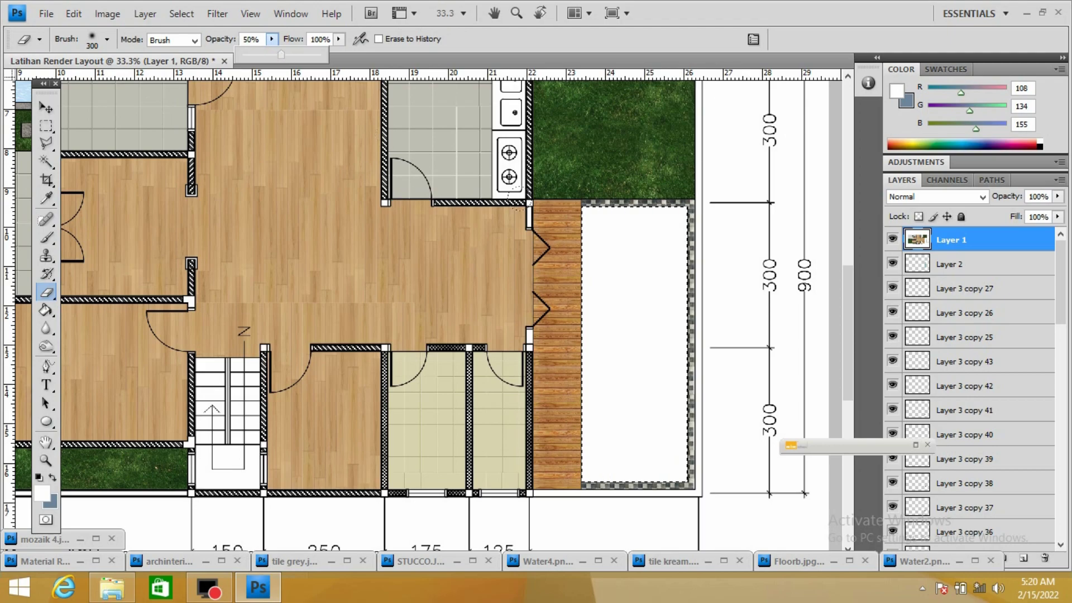
mouse_move(603, 213)
left_mouse_down()
mouse_move(603, 385)
mouse_move(670, 481)
mouse_move(625, 212)
left_mouse_up()
mouse_move(665, 481)
left_mouse_down()
mouse_move(667, 251)
mouse_move(645, 433)
left_mouse_up()
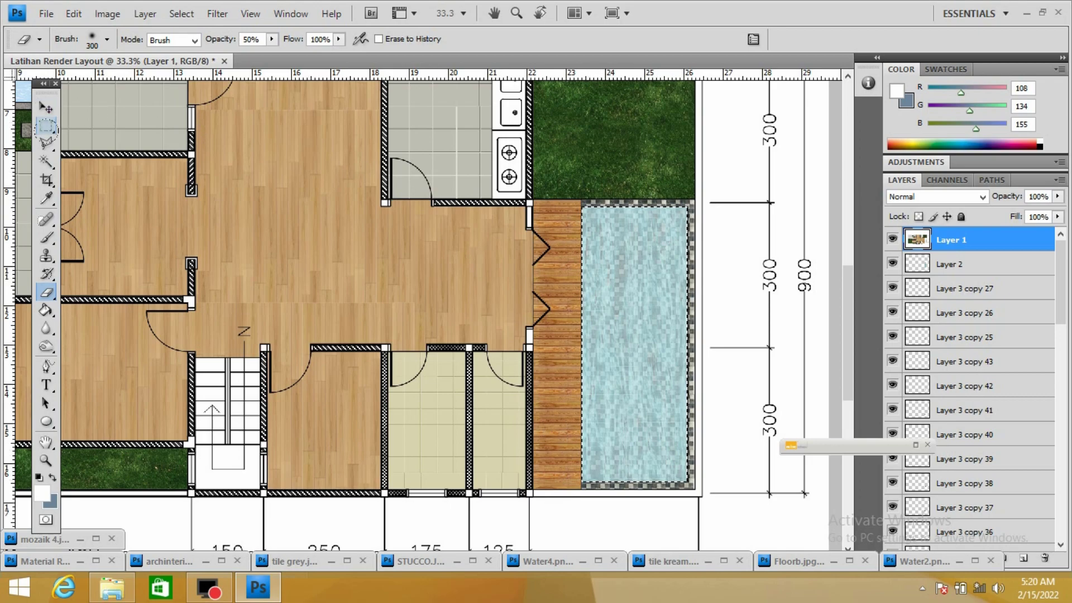
key("ctrl+d")
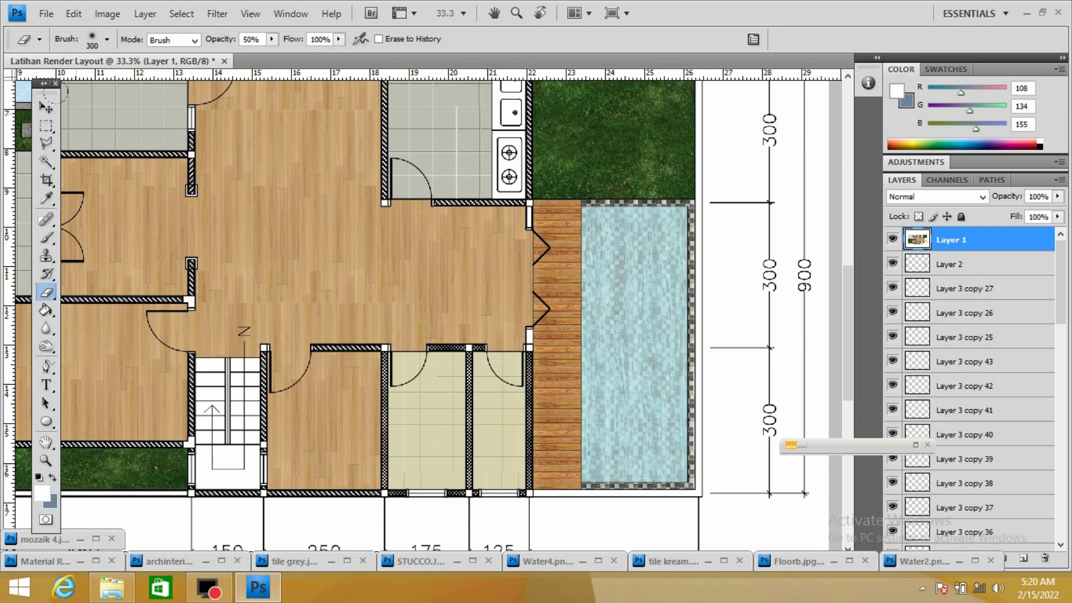
left_click(55, 106)
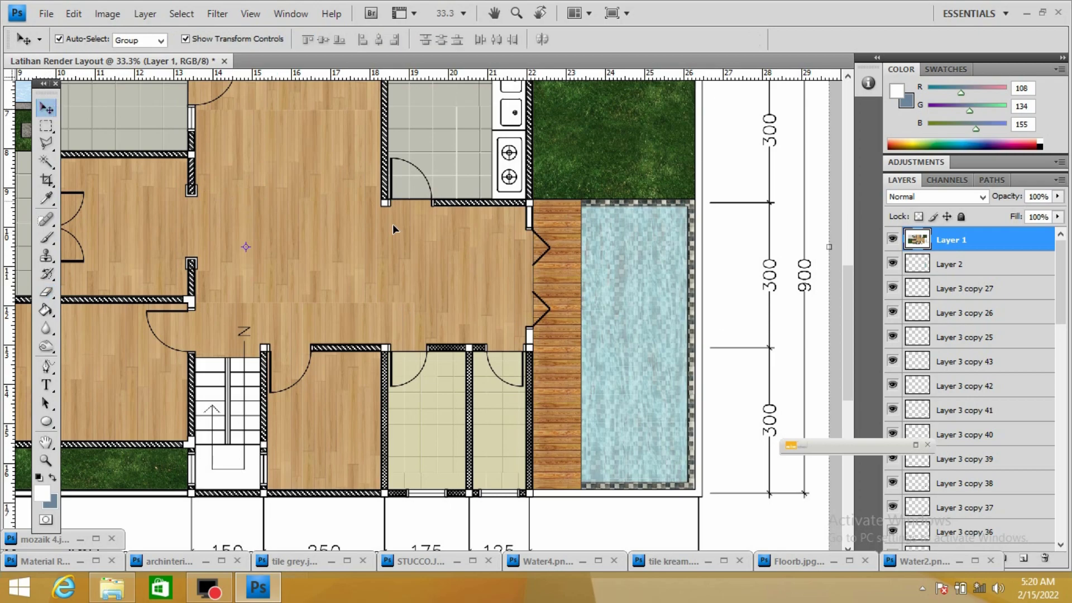
left_click(927, 271)
left_click_drag(971, 269, 973, 237)
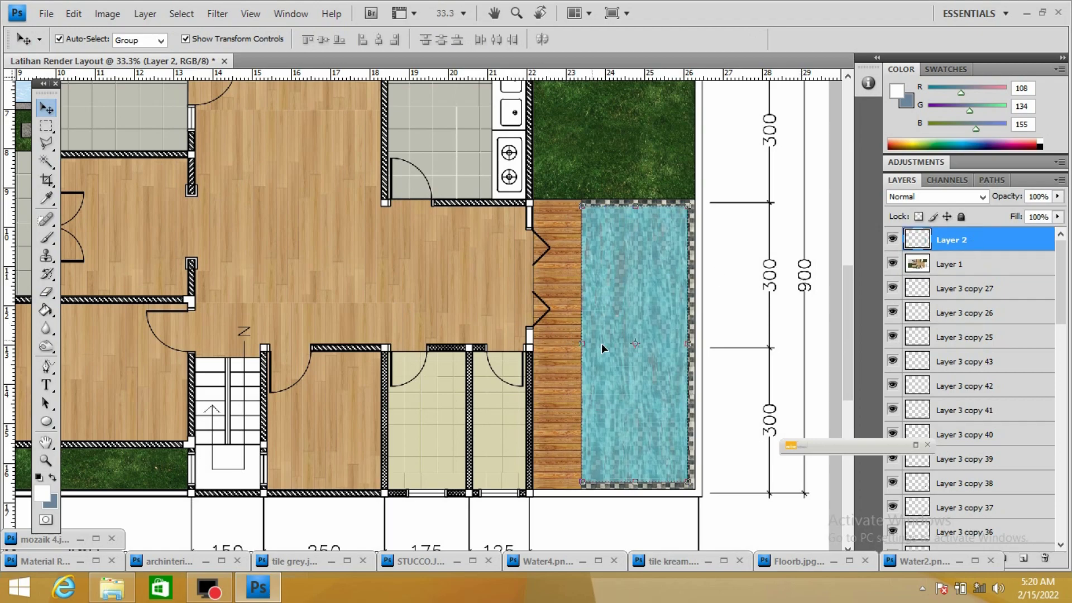
- Zoom out to the whole page and flatten the image into one Background
left_click(520, 13)
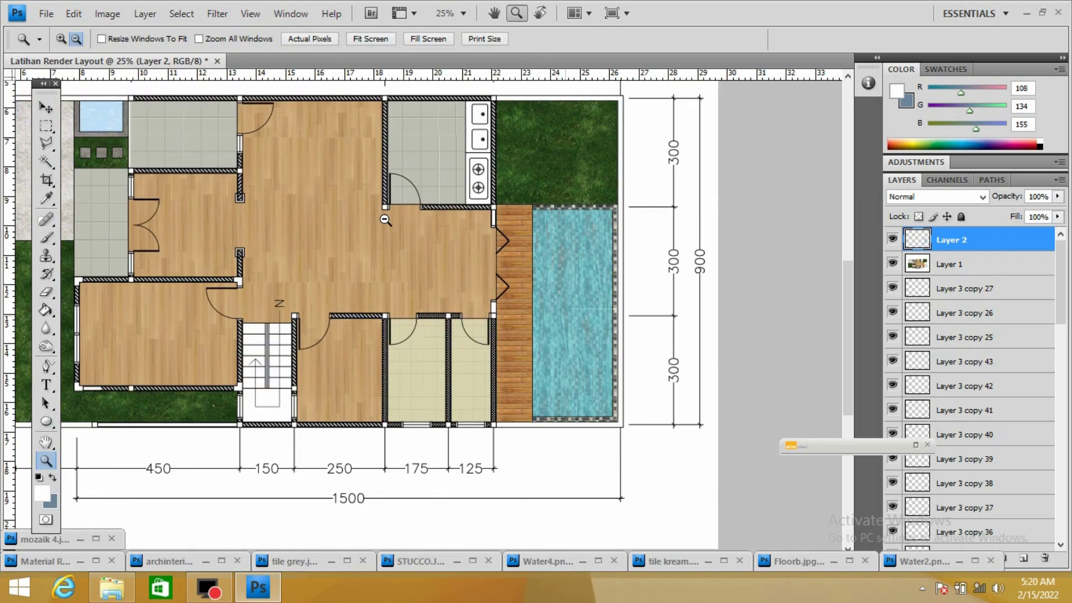
left_click(386, 220)
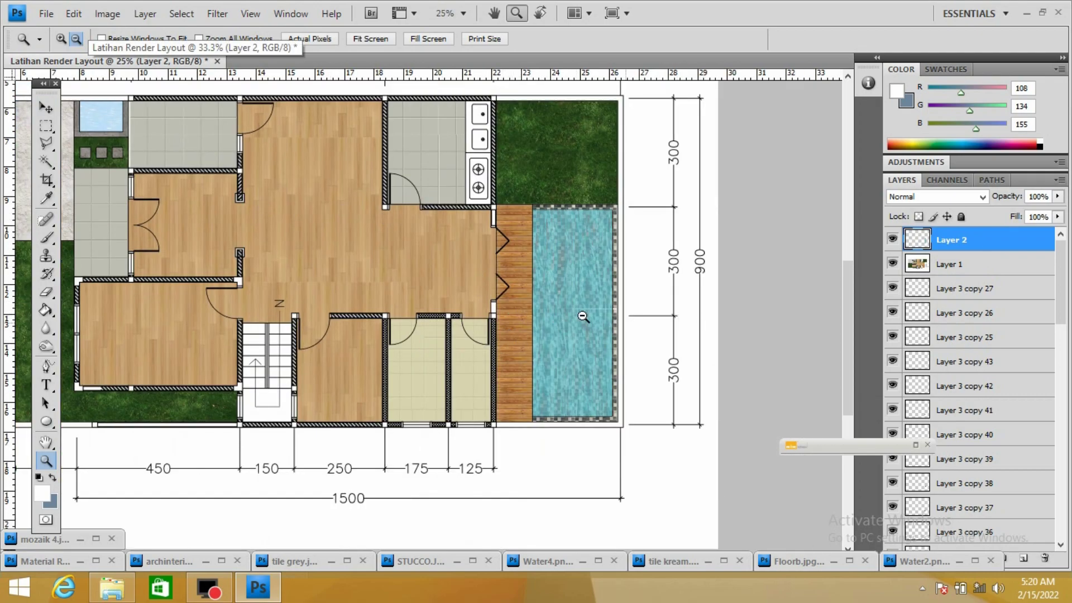
left_click(554, 311)
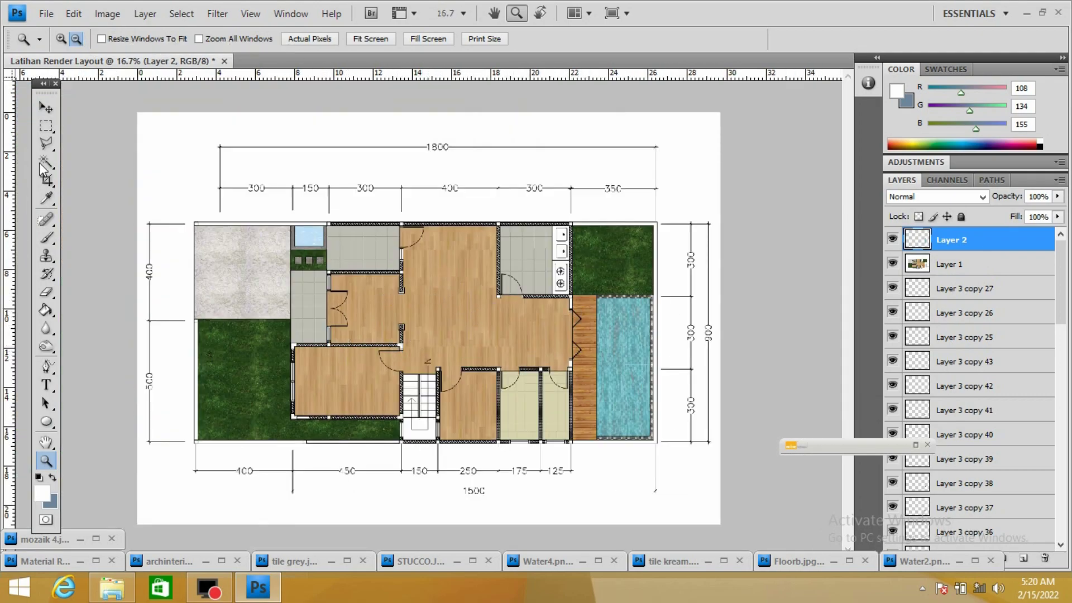
left_click(145, 13)
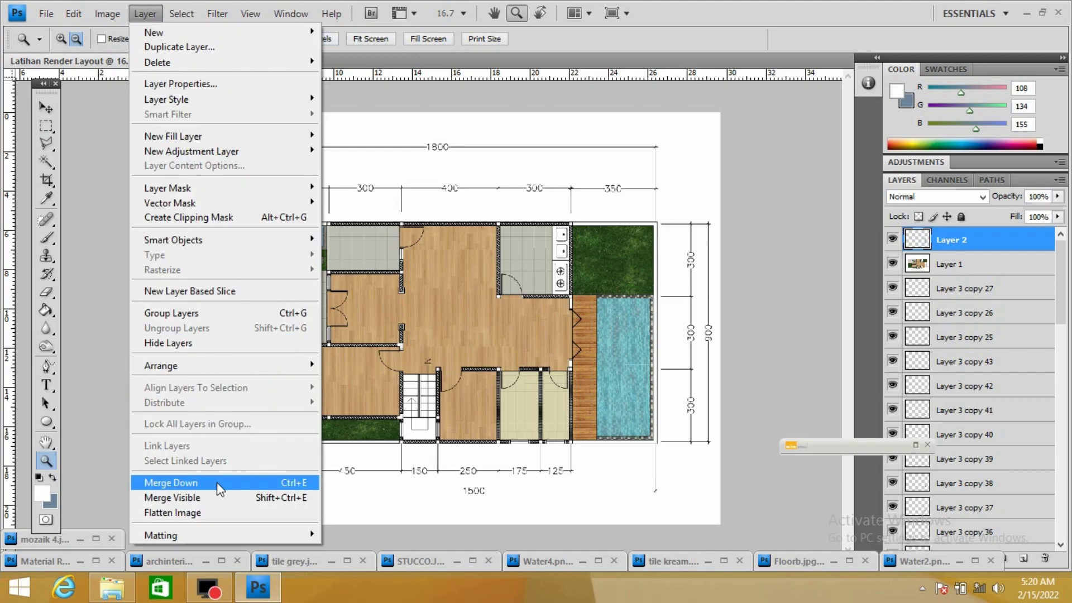
left_click(222, 514)
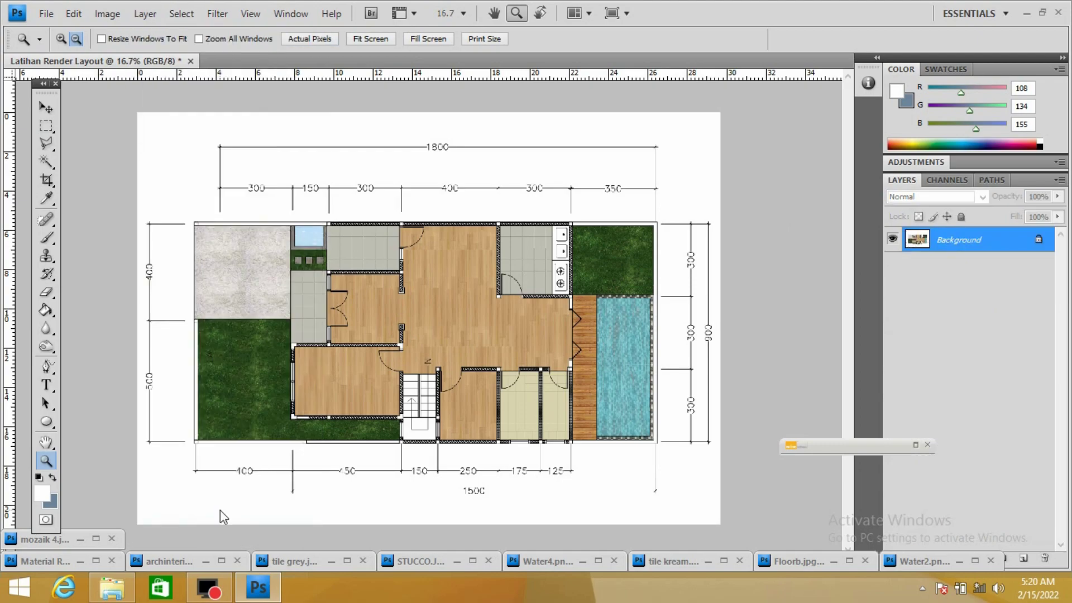
- Zoom back in to 25% on the lower plan and switch to the Move tool
left_click(60, 39)
left_click(832, 246)
left_click_drag(847, 262, 848, 296)
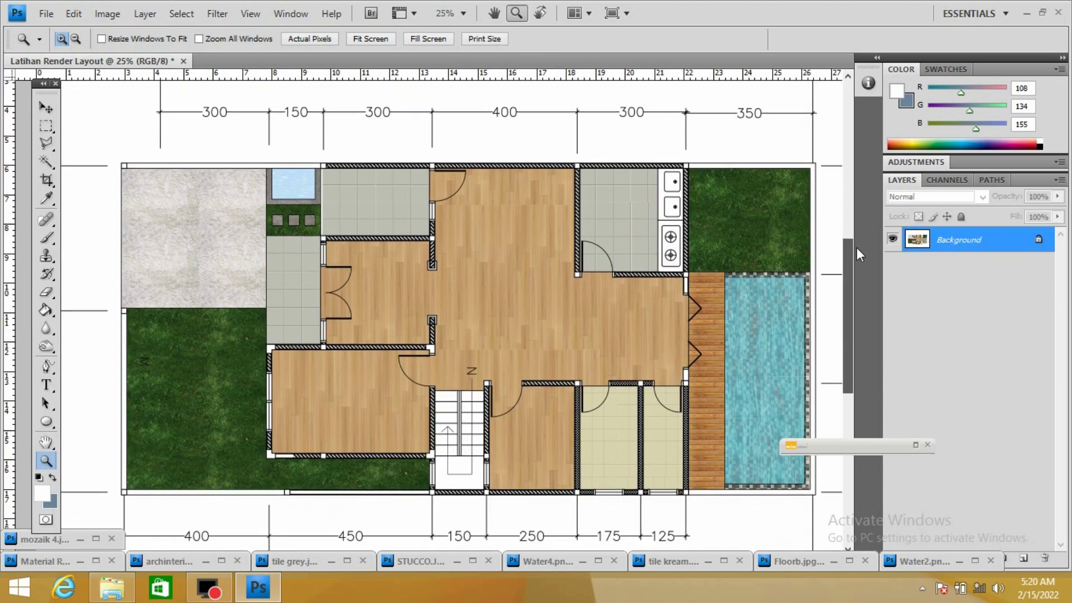
key("v")
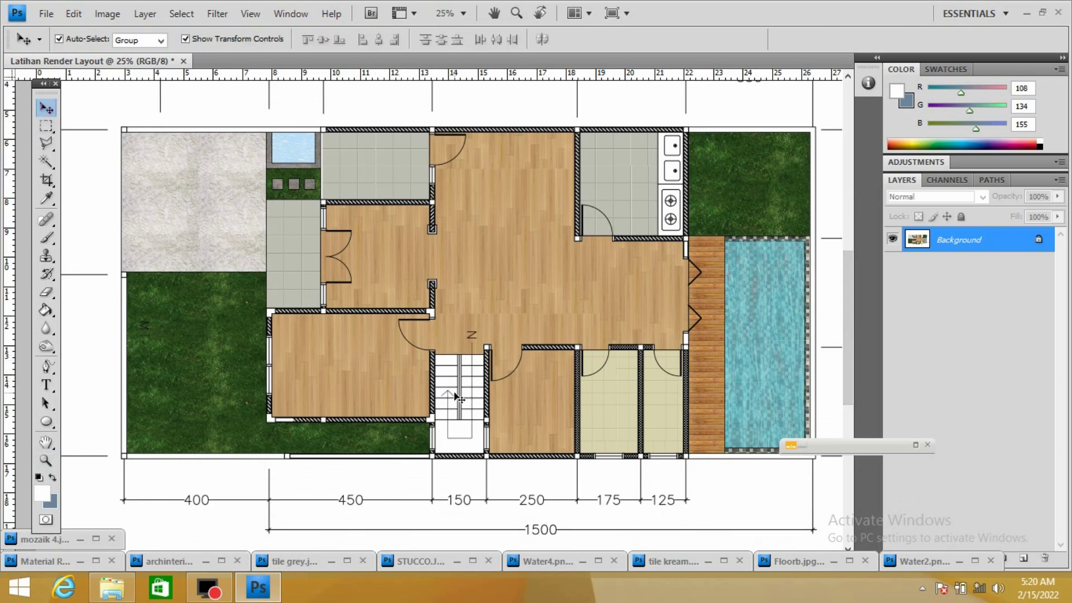
left_click(52, 20)
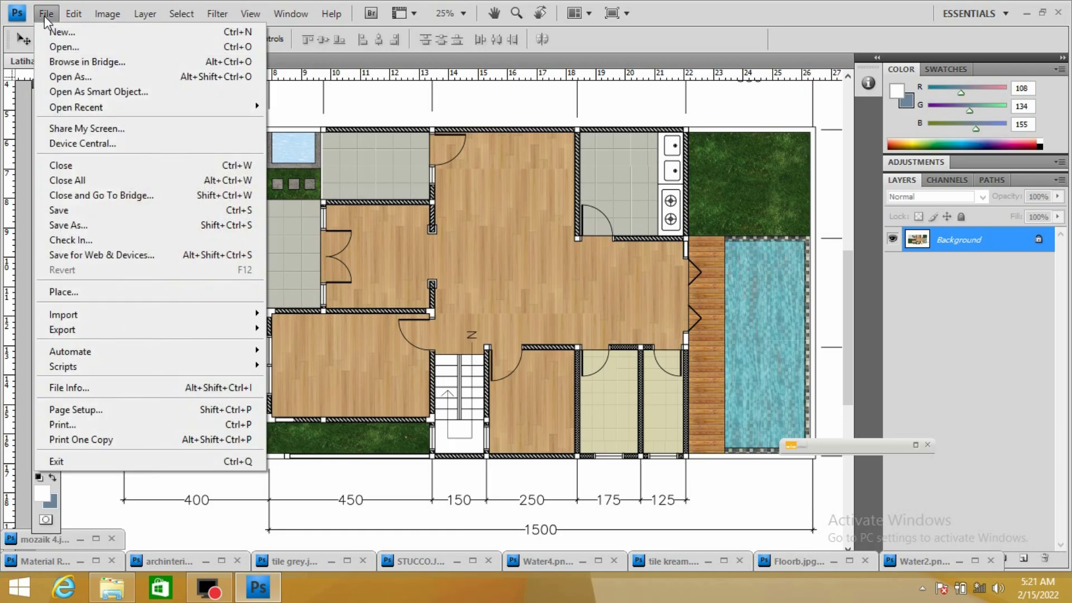
- Open the 000-6 wood texture and drag it into the floor plan as a new layer
left_click(49, 45)
left_click(691, 251)
left_click(620, 262)
left_click(772, 331)
right_click(271, 62)
left_click(344, 126)
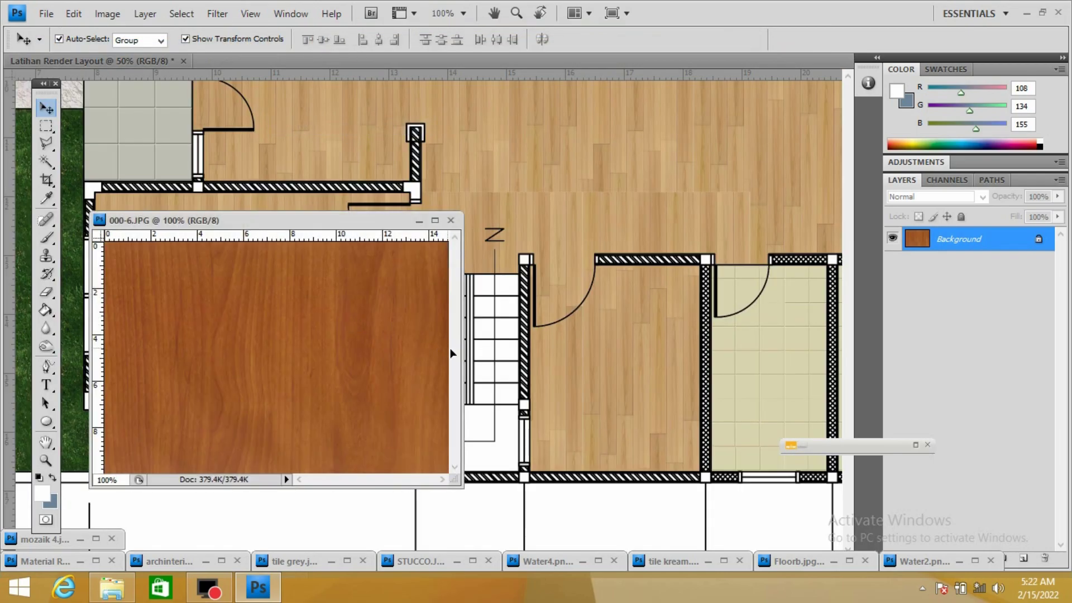
left_click_drag(437, 339, 536, 368)
left_click(420, 220)
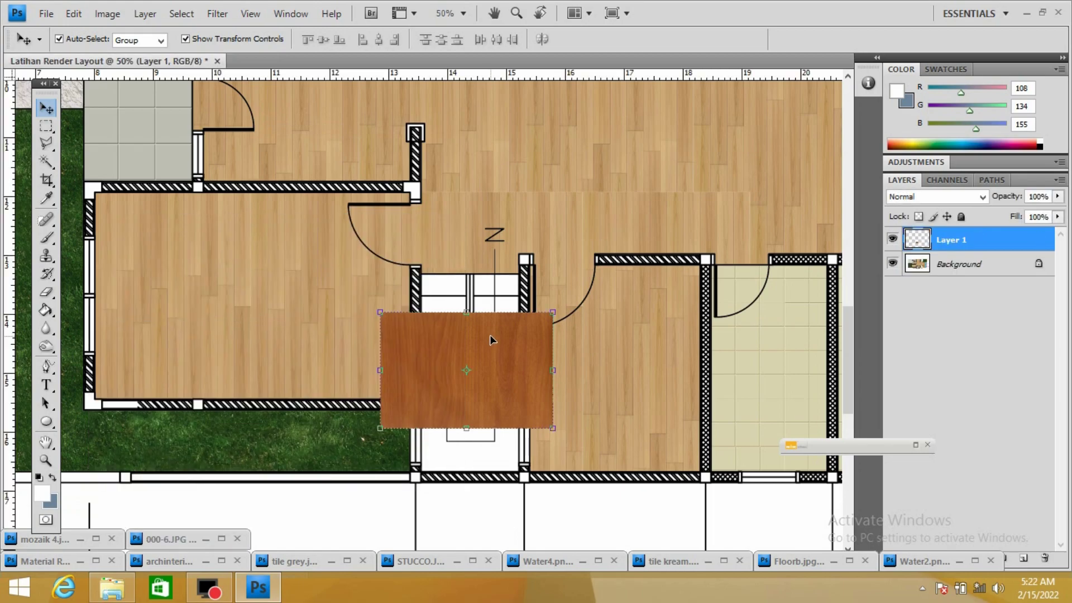
- Lighten the wood with Hue/Saturation, setting saturation to about +15
key("ctrl+u")
left_click_drag(640, 317, 615, 324)
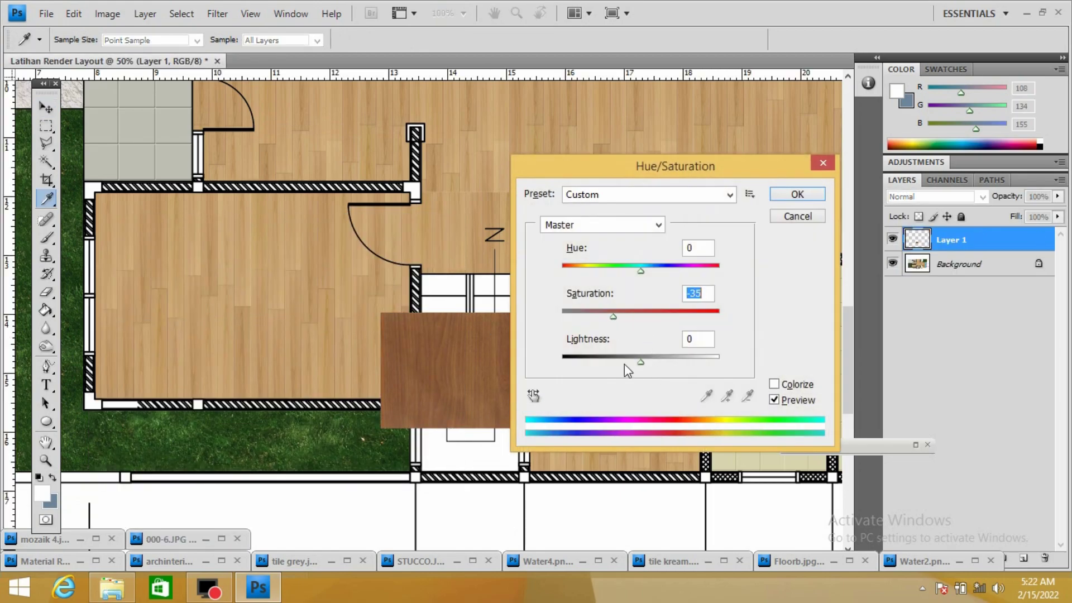
left_click_drag(640, 362, 655, 358)
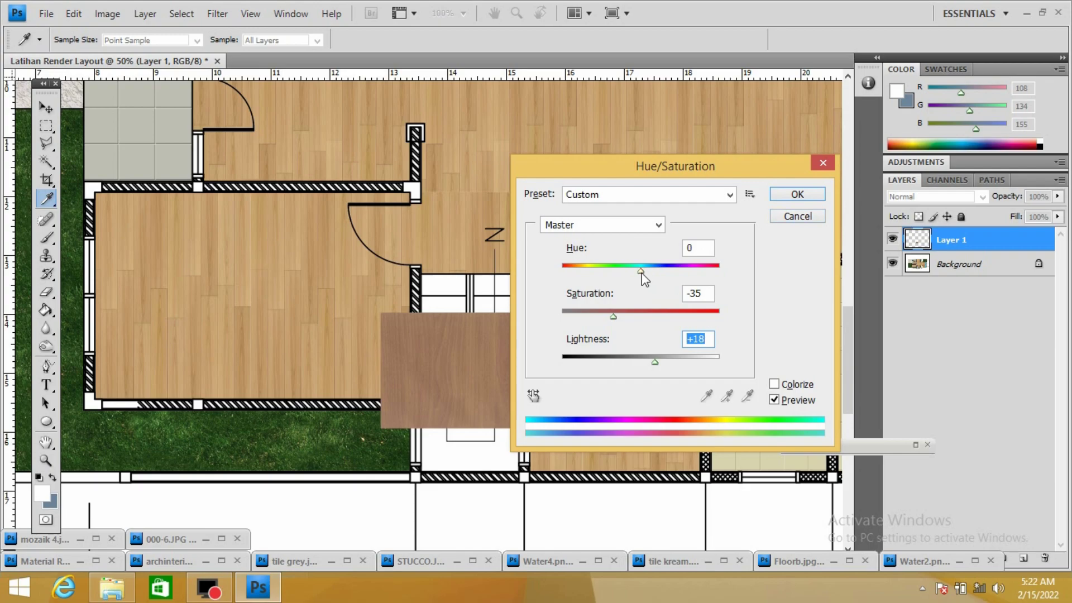
mouse_move(641, 273)
left_mouse_down()
mouse_move(571, 272)
mouse_move(682, 270)
mouse_move(646, 272)
left_mouse_up()
left_click(798, 194)
key("v")
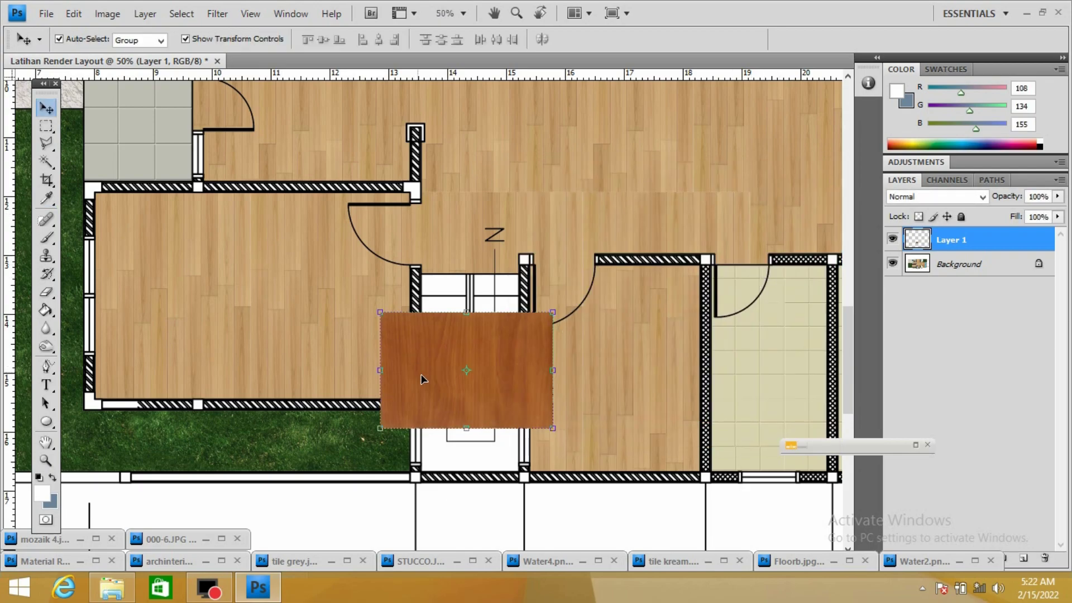
key("ctrl+u")
left_click_drag(641, 358, 656, 360)
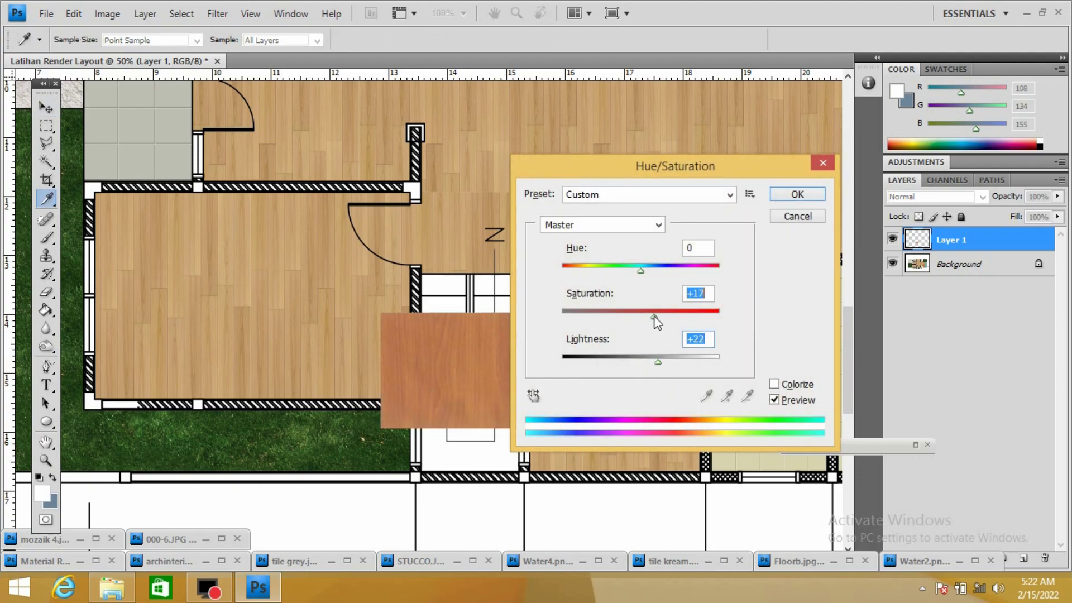
left_click_drag(663, 317, 653, 317)
left_click(659, 362)
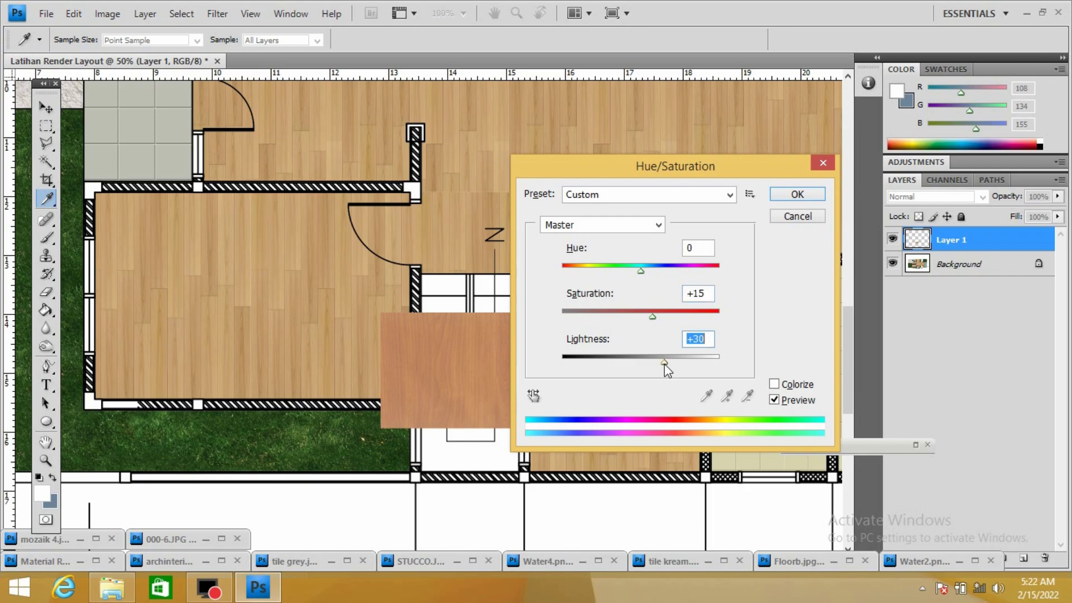
key("Return")
- Scale the wood patch narrower and taller to fill the stairwell between the walls
key("ctrl+t")
left_click_drag(510, 371, 555, 369)
mouse_move(381, 307)
left_mouse_down()
mouse_move(430, 280)
mouse_move(422, 274)
left_mouse_up()
left_click_drag(553, 428, 517, 473)
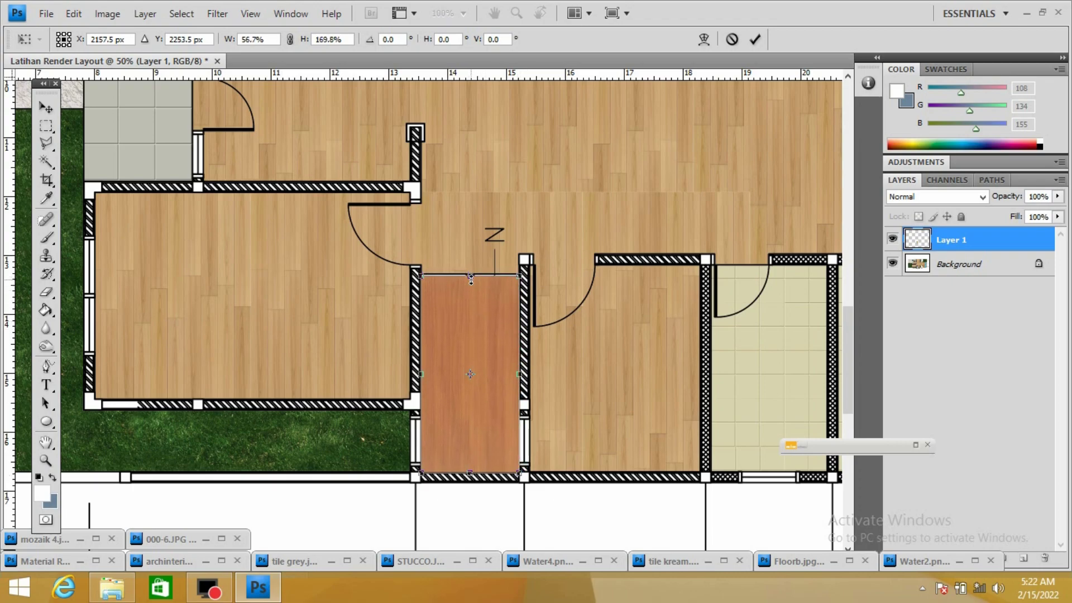
key("Return")
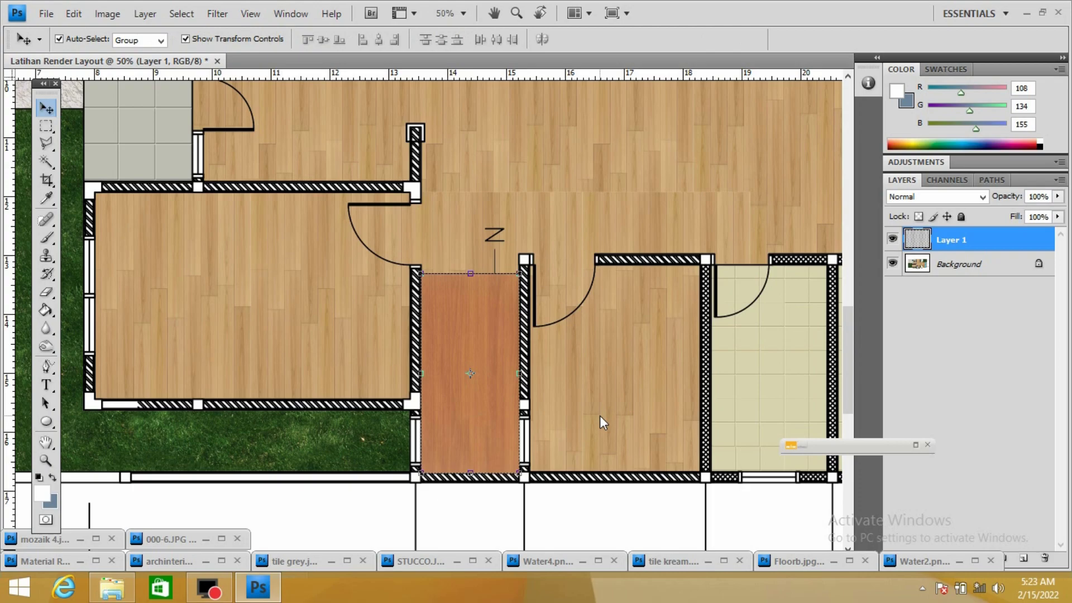
- Set the wood stair layer to Linear Burn at about 92% opacity
left_click(983, 197)
left_click(927, 282)
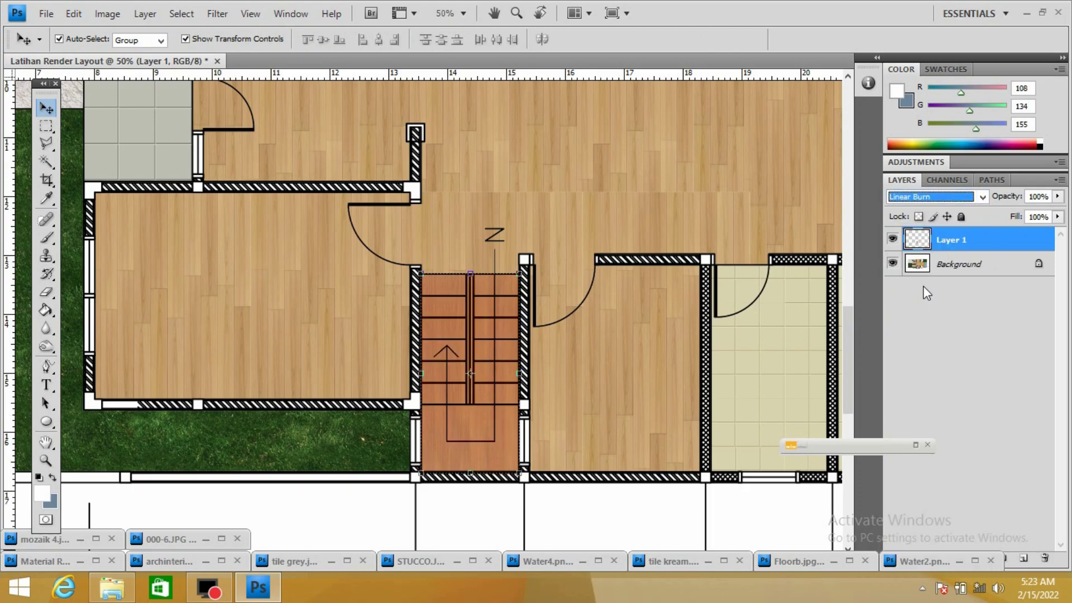
left_click(1058, 196)
mouse_move(1060, 212)
left_mouse_down()
mouse_move(1045, 213)
mouse_move(1053, 216)
left_mouse_up()
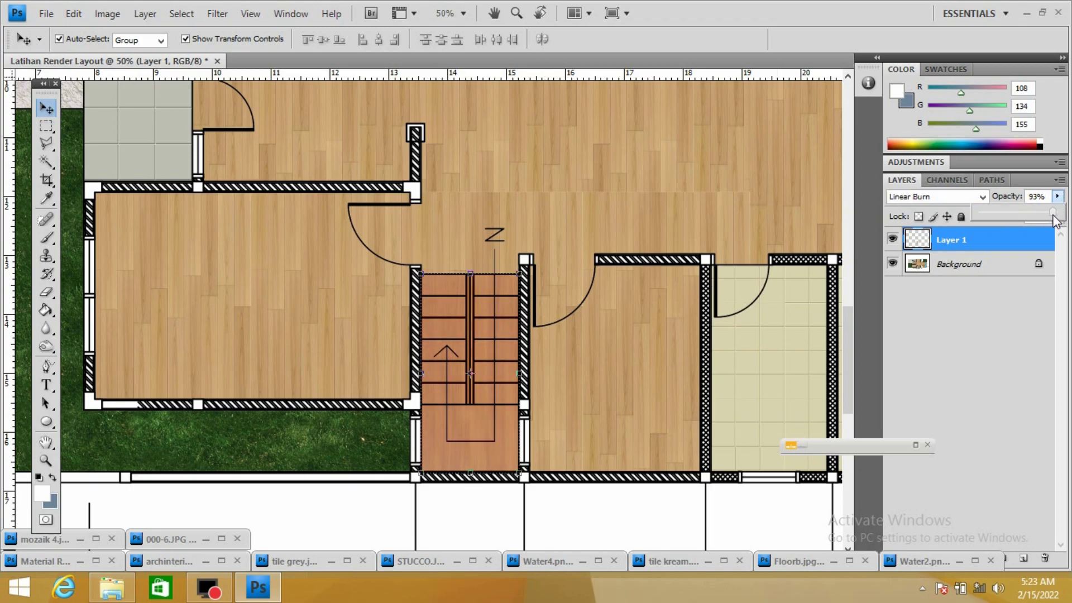
- Zoom out to see the entire plan, then zoom in on the kitchen and garden
left_click(516, 16)
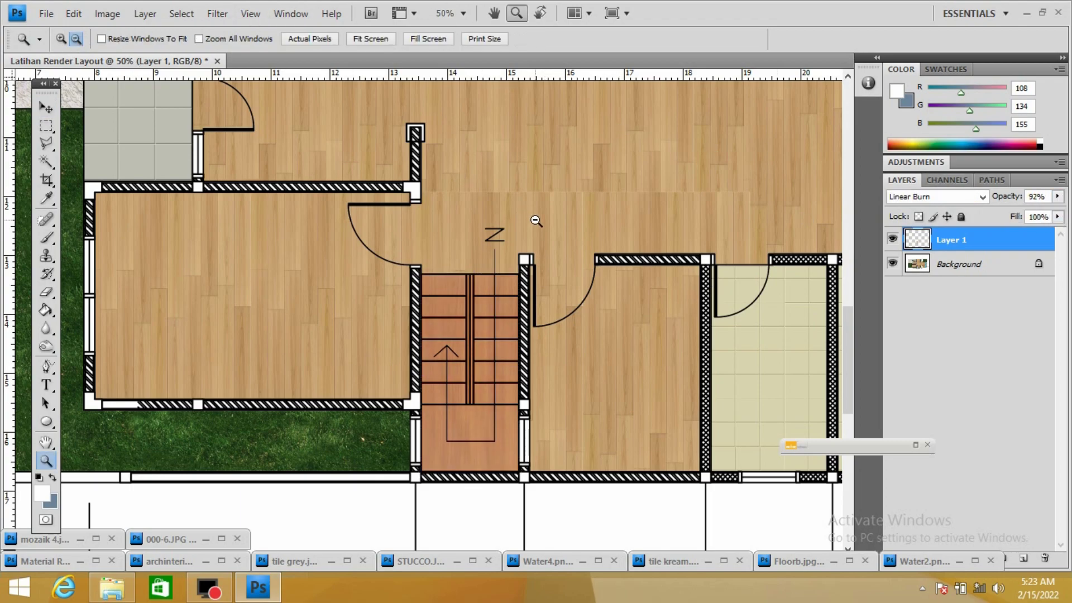
left_click(536, 220, "alt")
scroll(638, 164, "up", 3)
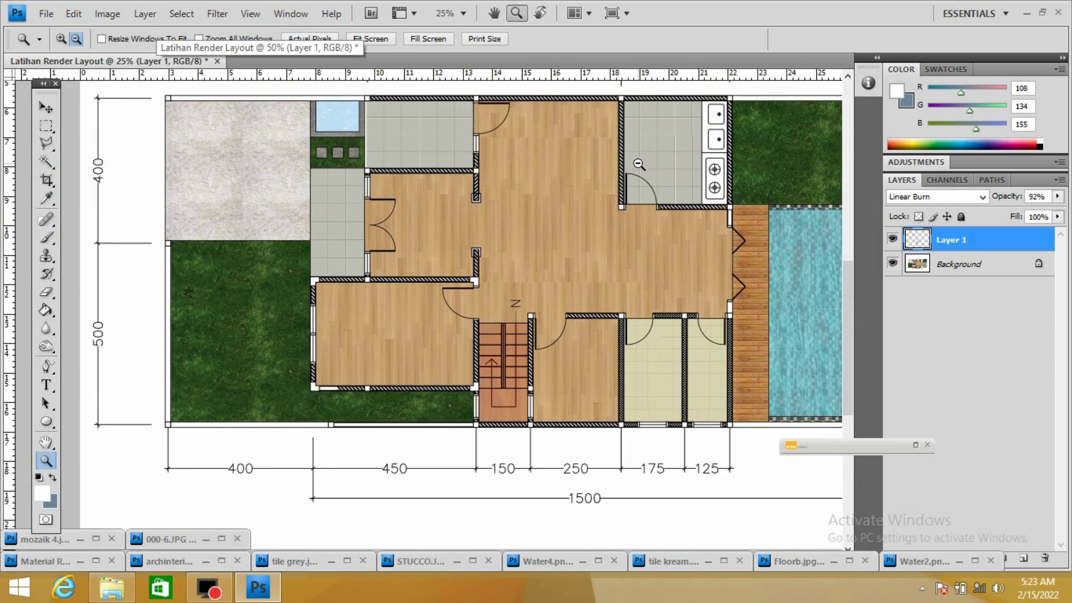
left_click(606, 280, "alt")
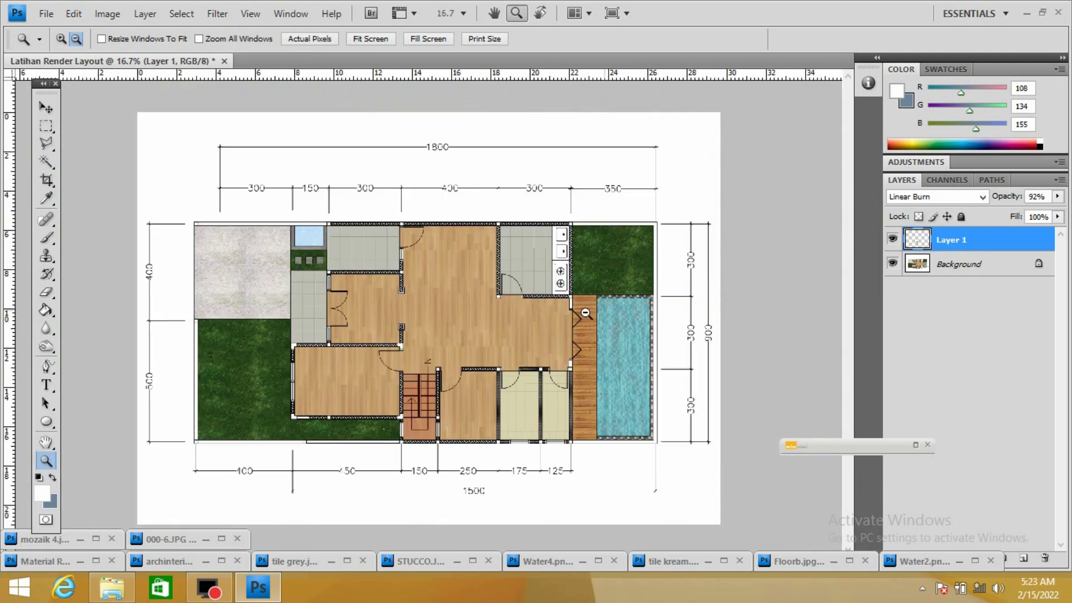
left_click(591, 262)
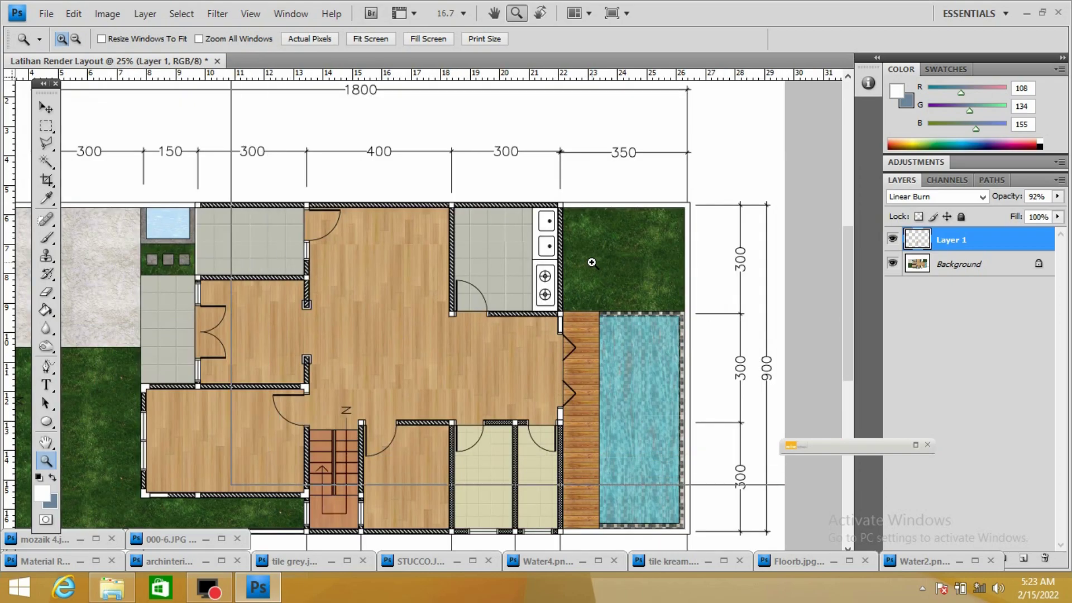
left_click(144, 13)
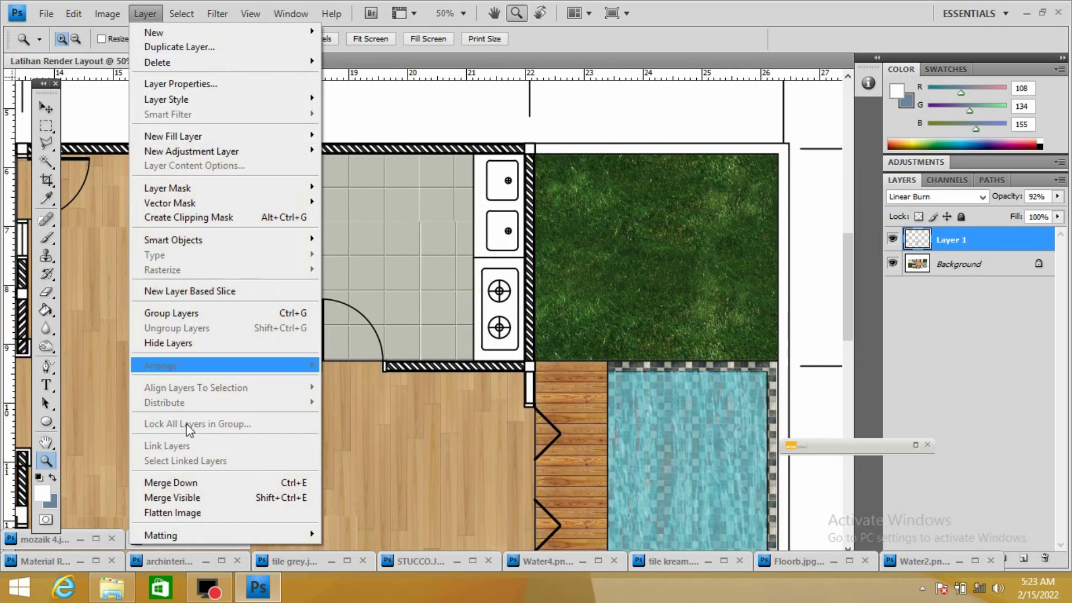
- Flatten the image and set the background colour to a light grey sampled from the plan
left_click(178, 510)
key("w")
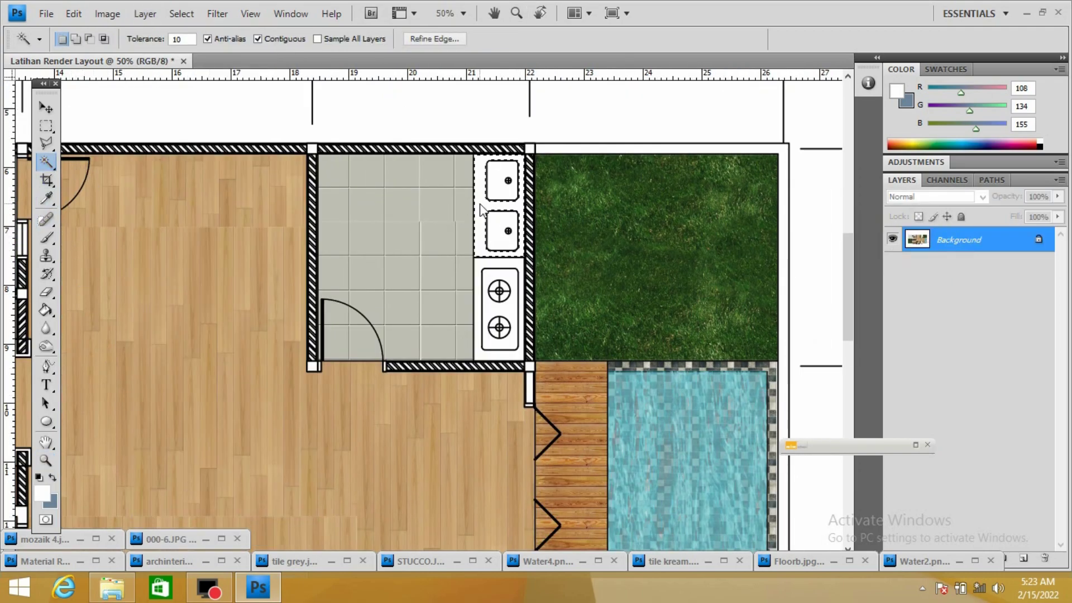
left_click(50, 501)
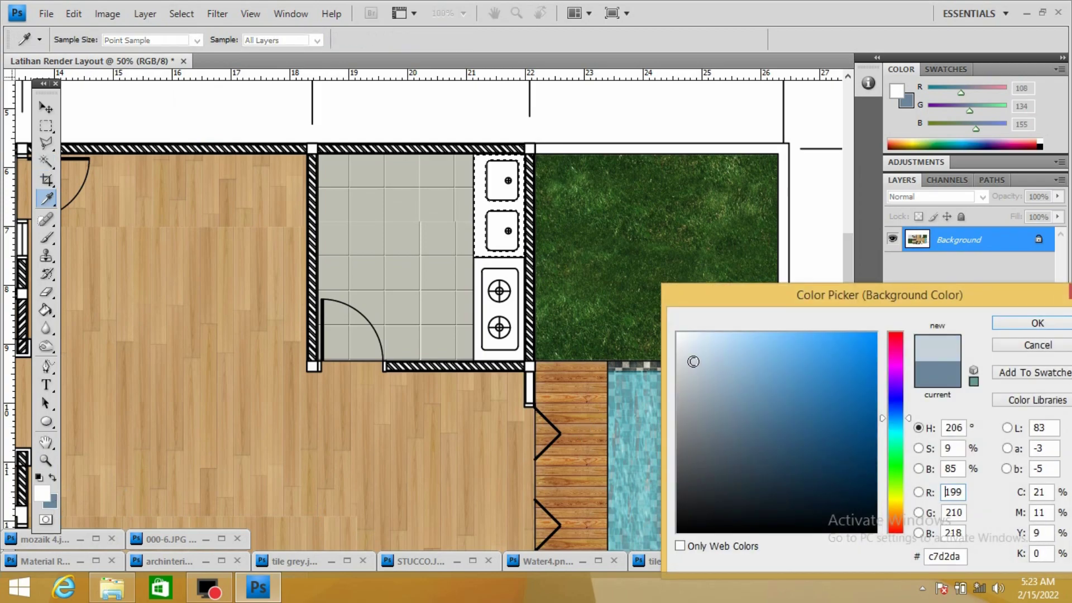
left_click(447, 268)
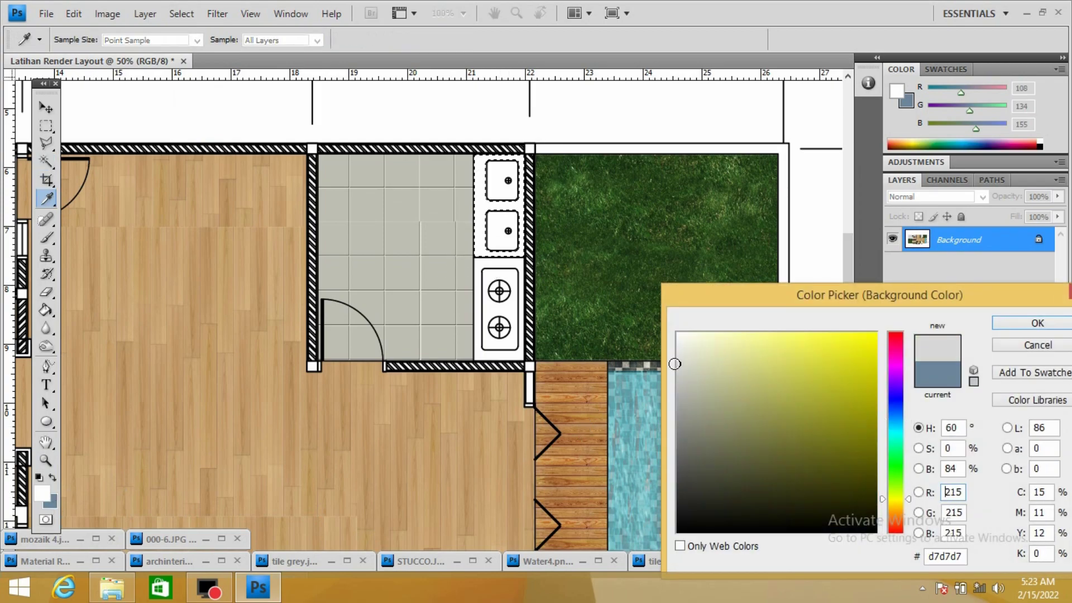
left_click(1038, 323)
- Select the stove inside the counter with the Magic Wand and fill it black
left_click(482, 267)
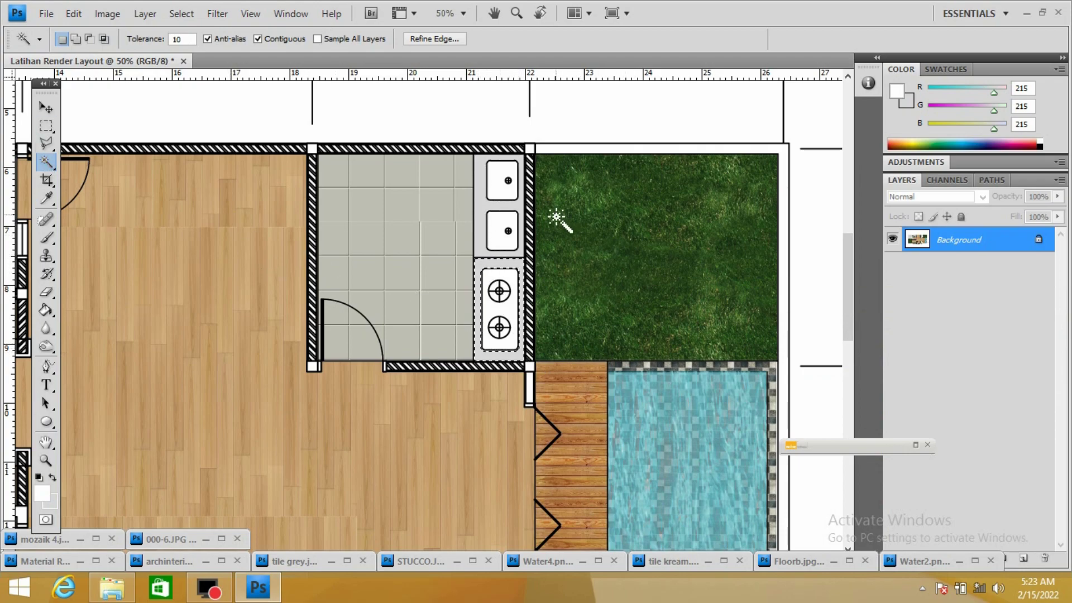
left_click(491, 279)
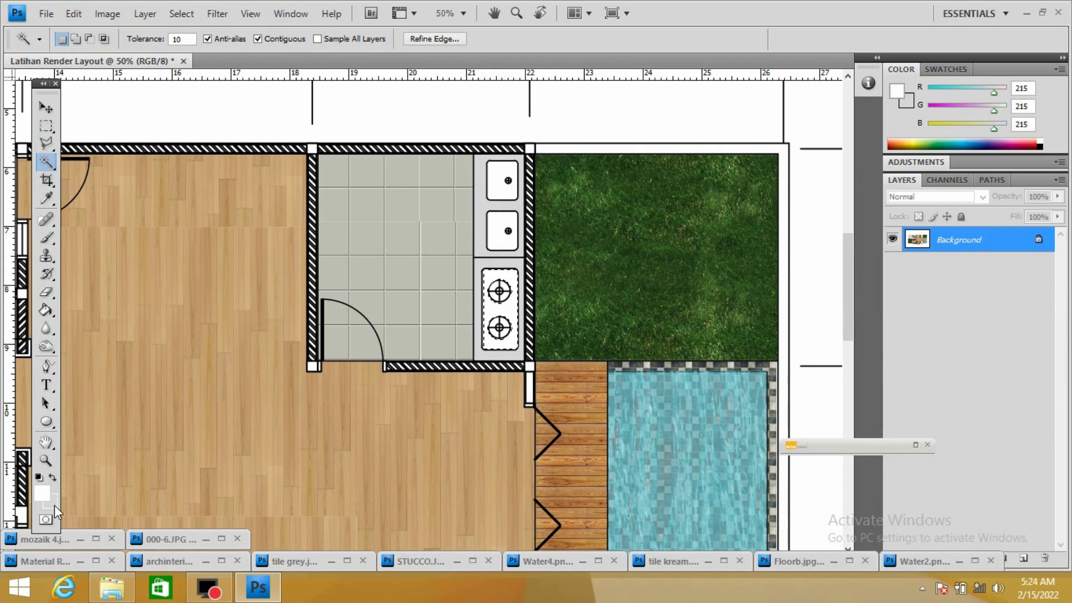
left_click(54, 507)
left_click(678, 529)
left_click(1036, 326)
key("Delete")
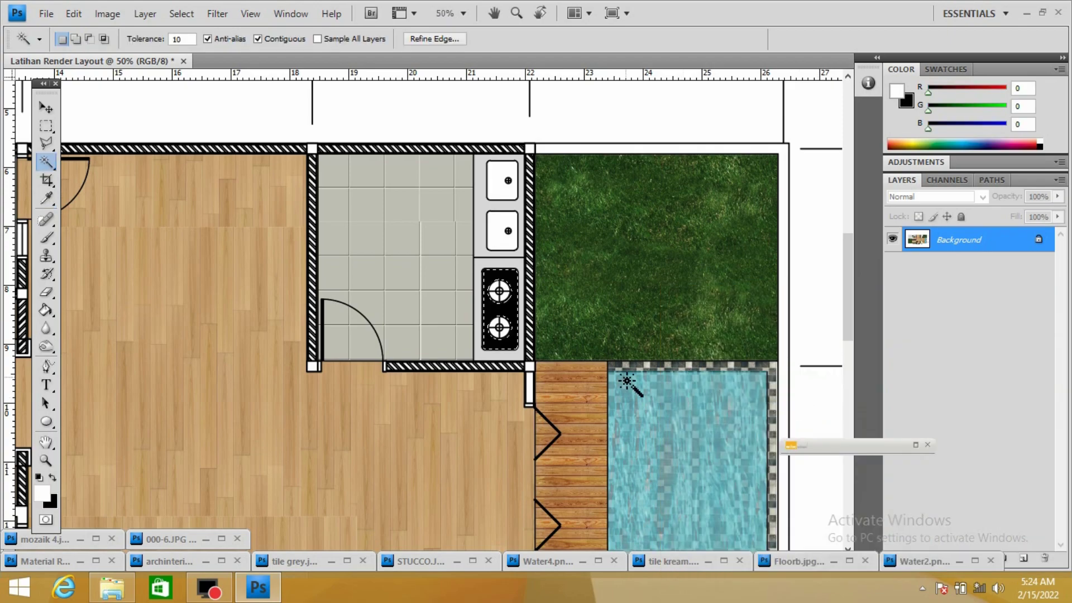
- Fill the lower sink basin with mid-grey 120, then zoom out to review the kitchen
left_click(500, 224)
left_click(55, 507)
left_click_drag(680, 370, 660, 439)
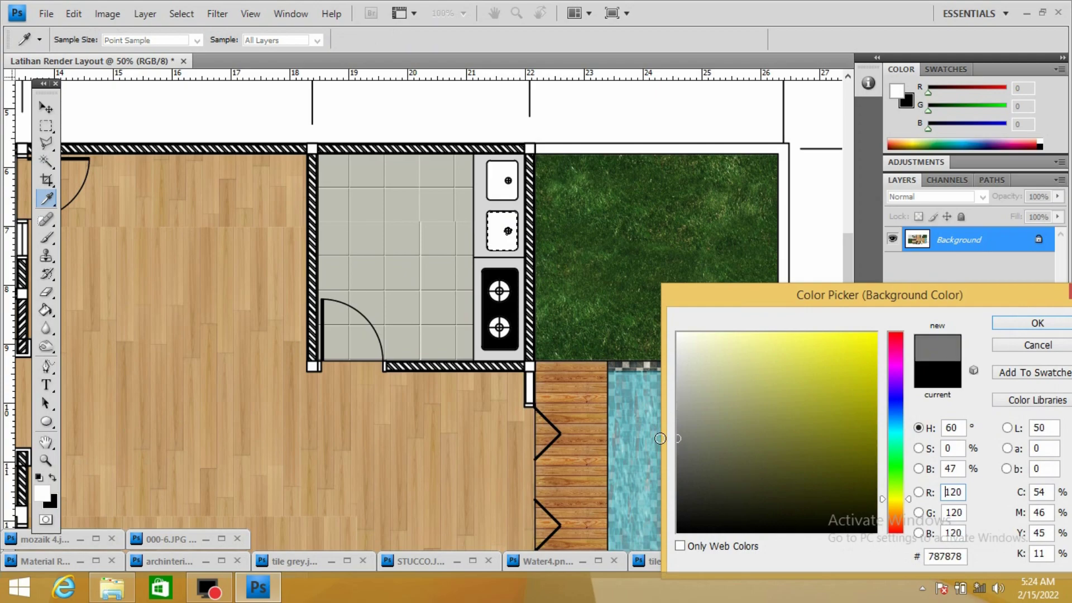
left_click(1042, 326)
key("Delete")
key("Delete")
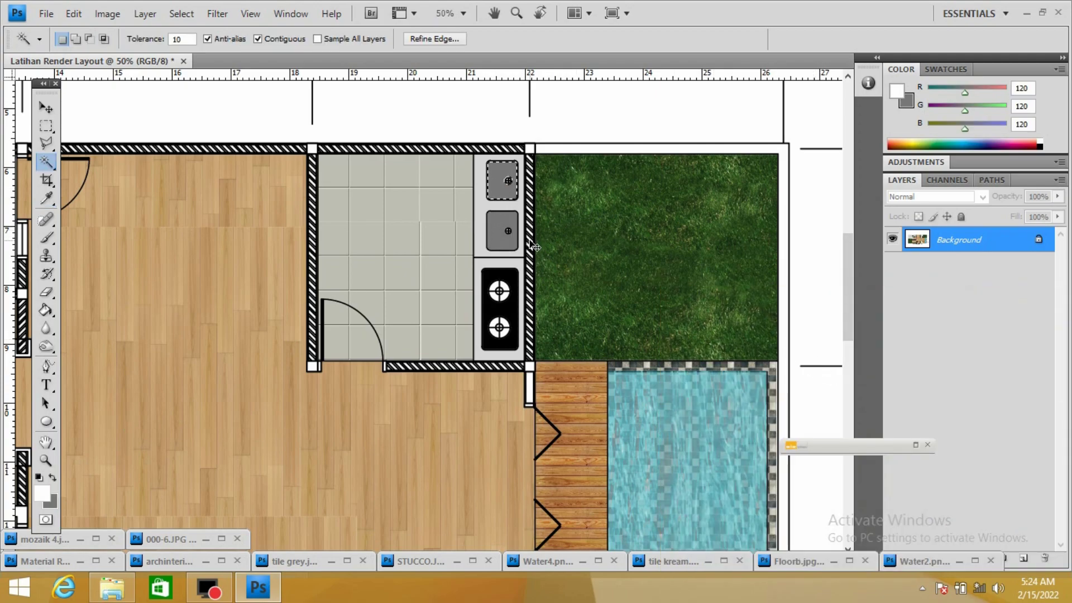
key("m")
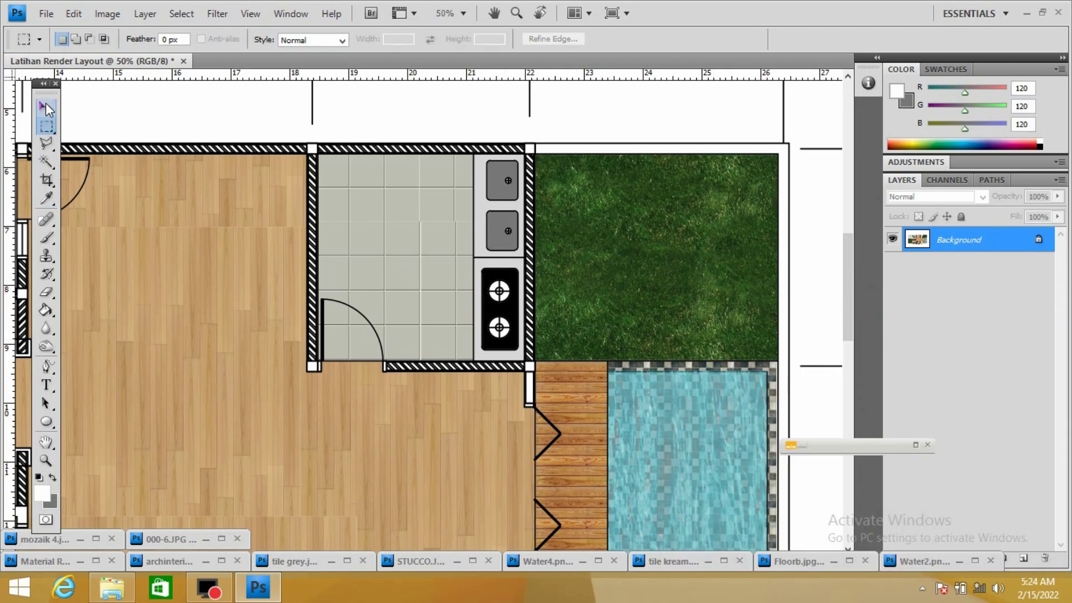
left_click(47, 107)
key("z")
left_click(533, 257)
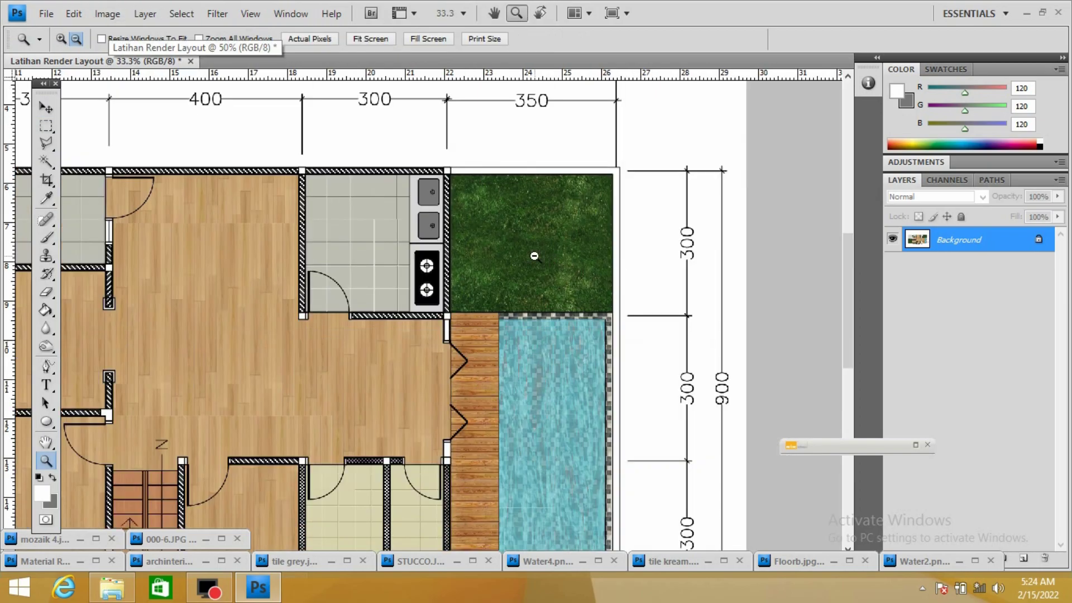